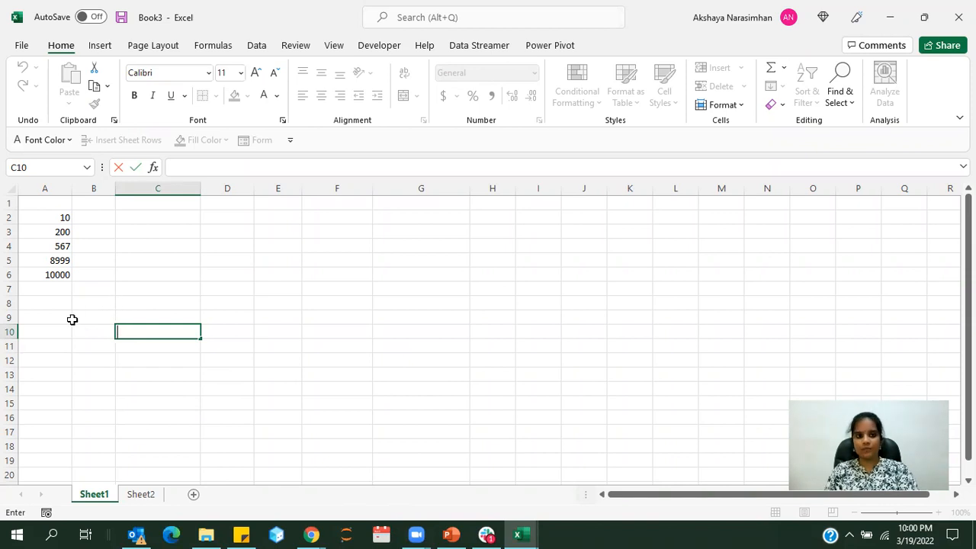
In cell B2, total the numbers in column A with the range formula =SUM(A2:A6)
click(88, 220)
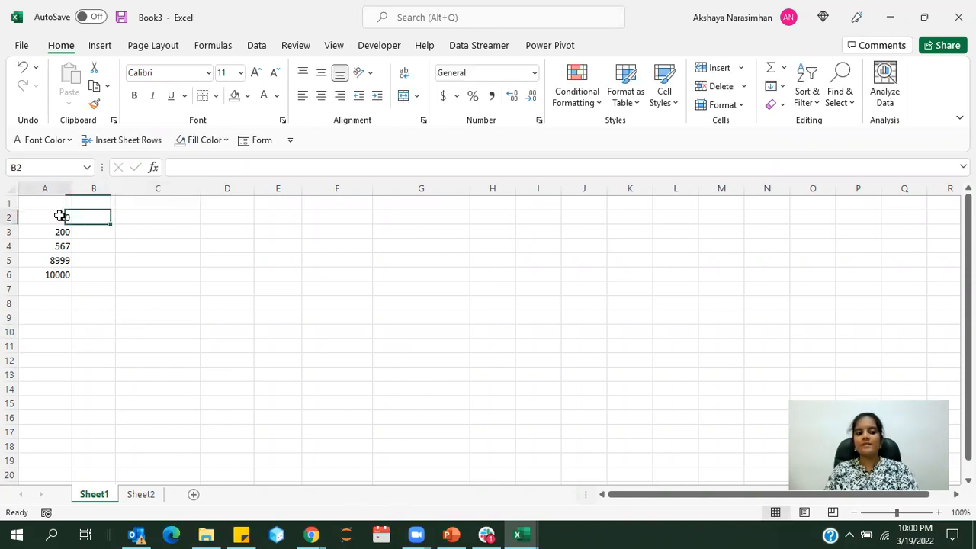
drag(60, 216, 53, 275)
click(88, 220)
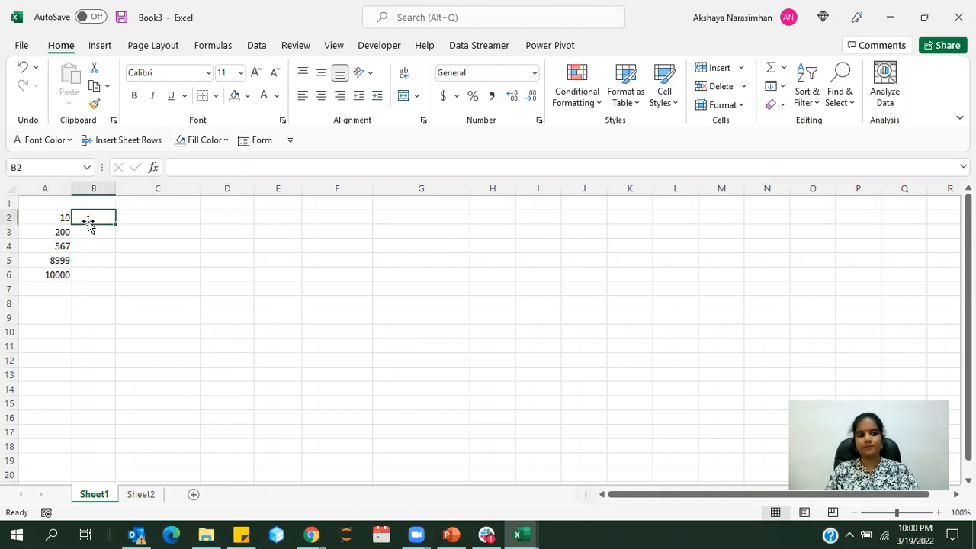
text(=sum)
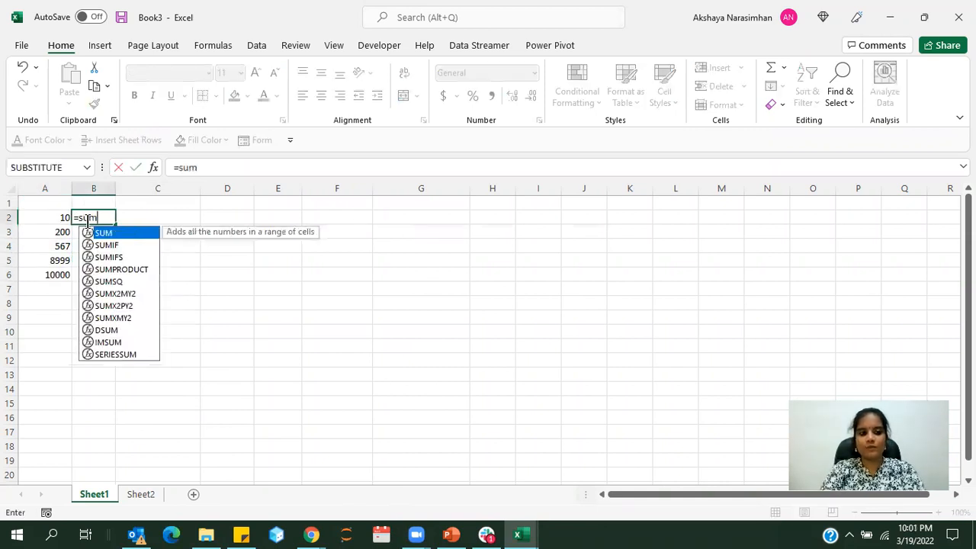
text(()
drag(51, 218, 49, 269)
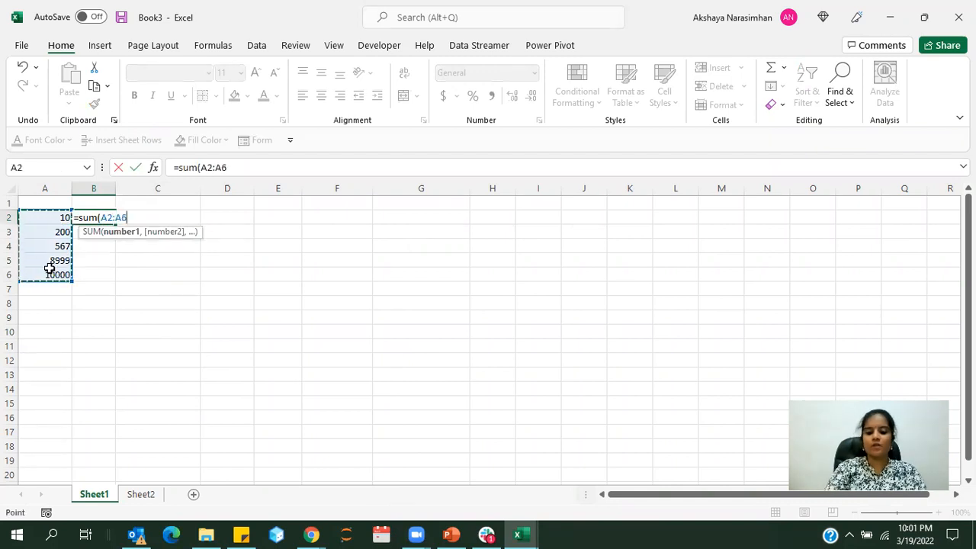
text())
key(Return)
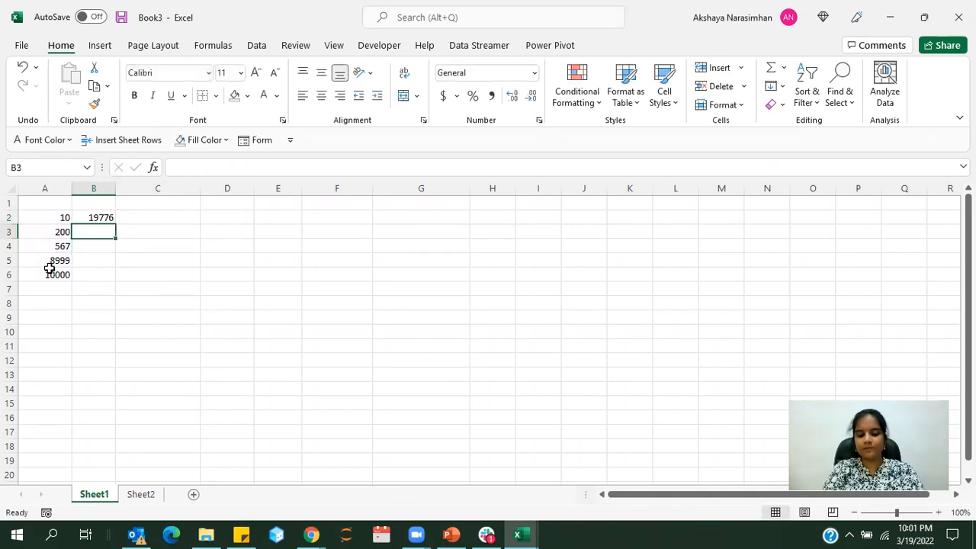
In cell B3, total the same numbers with each cell listed separately, using =SUM(A2,A3,A4,A5,A6)
text(=)
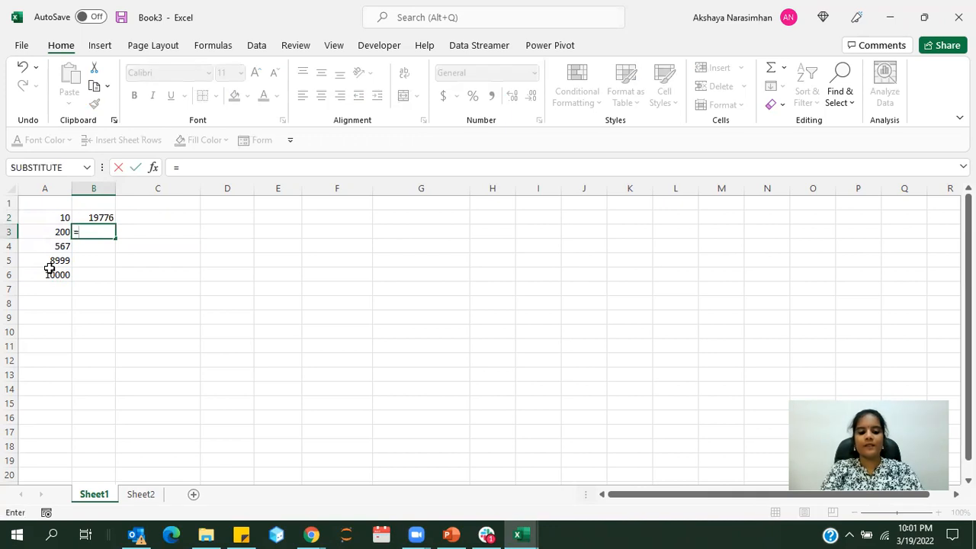
text(s)
key(BackSpace)
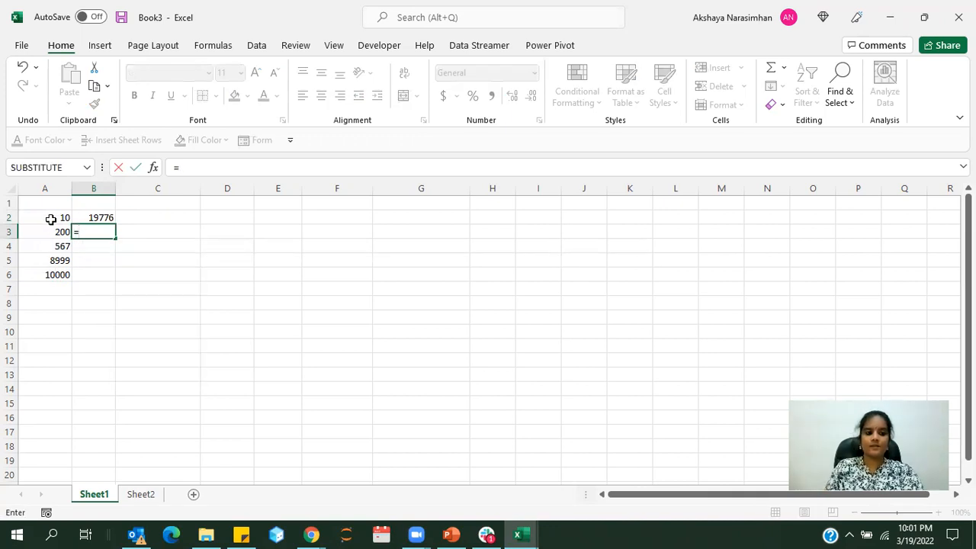
text(sum()
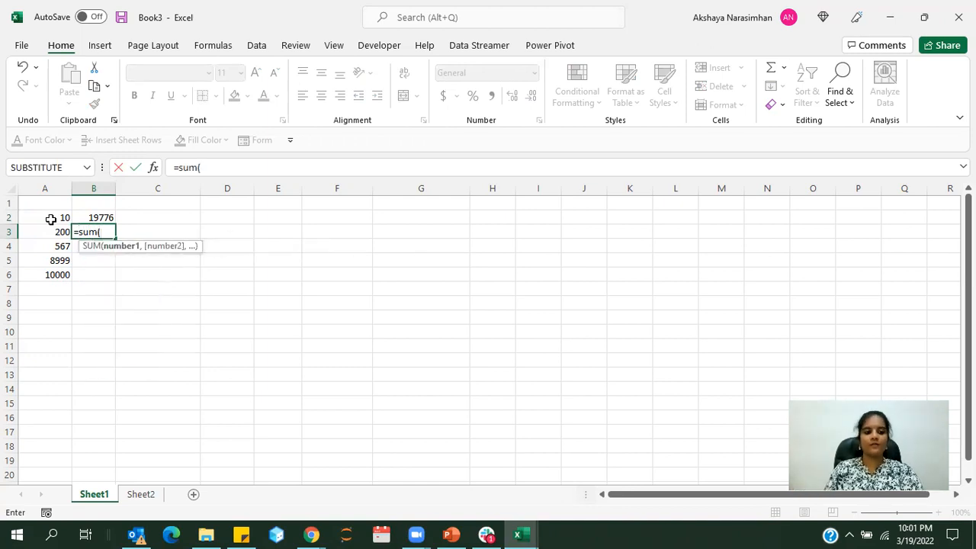
click(51, 220)
text(,)
click(53, 232)
text(,)
click(51, 246)
text(,)
click(41, 260)
text(,)
click(41, 273)
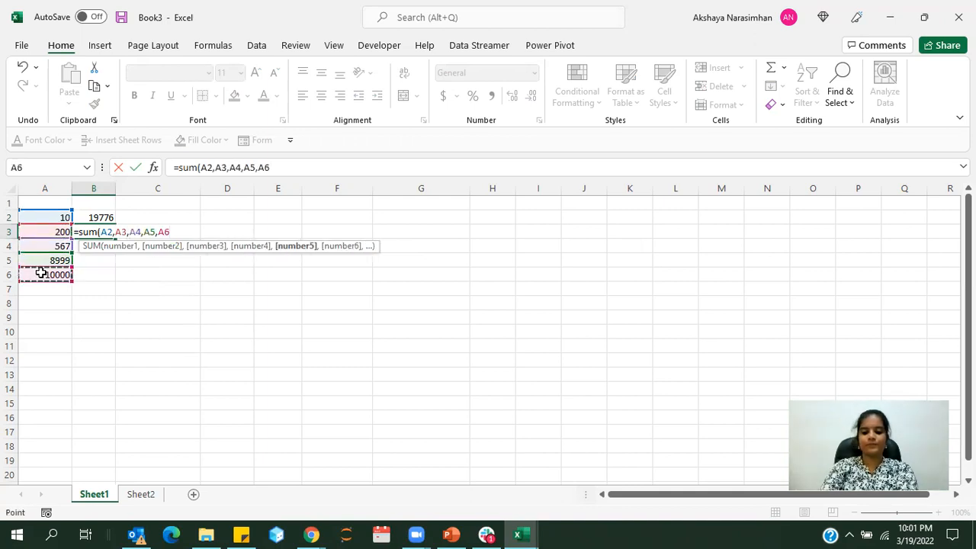
text())
key(Return)
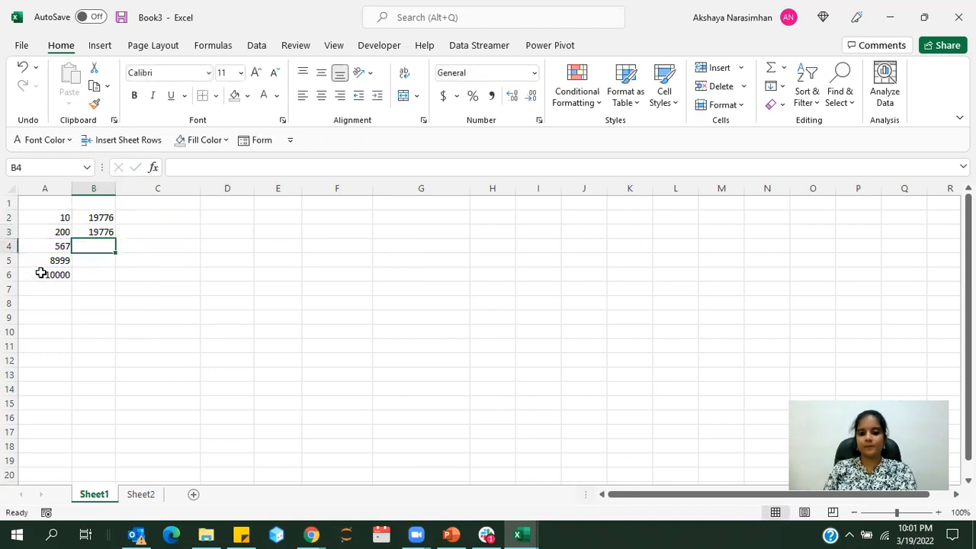
click(79, 218)
click(79, 232)
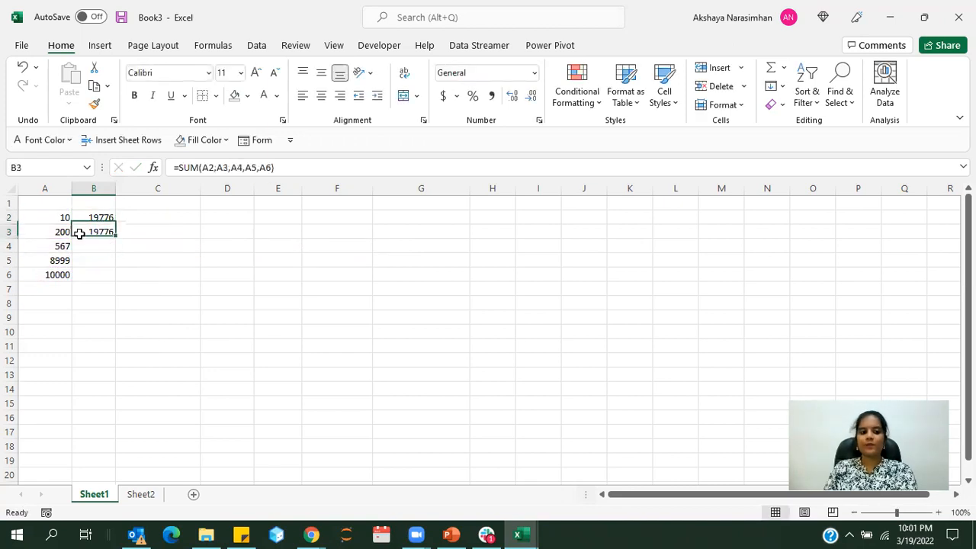
In cell C2, add the numbers as typed constants with the formula =10+200+567+8999+10000
click(125, 217)
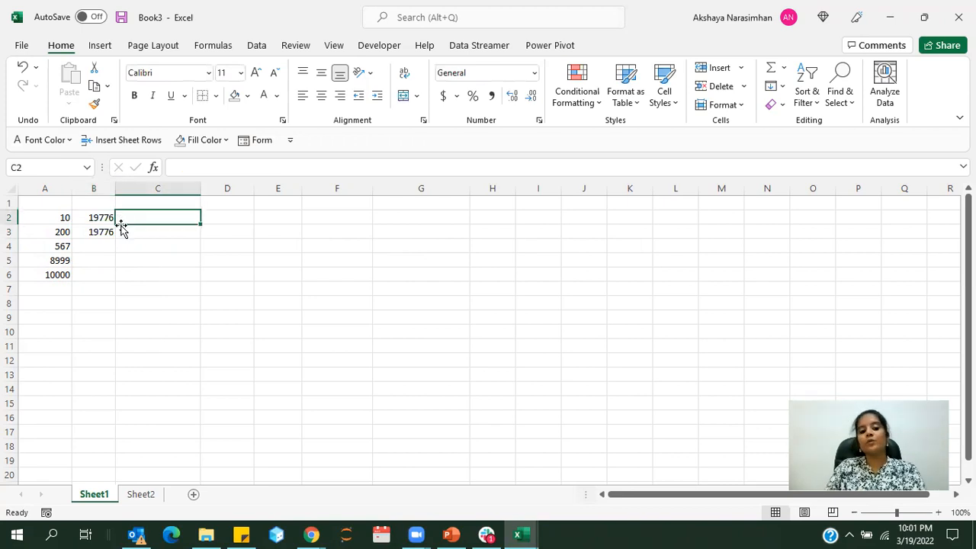
text(=10+200)
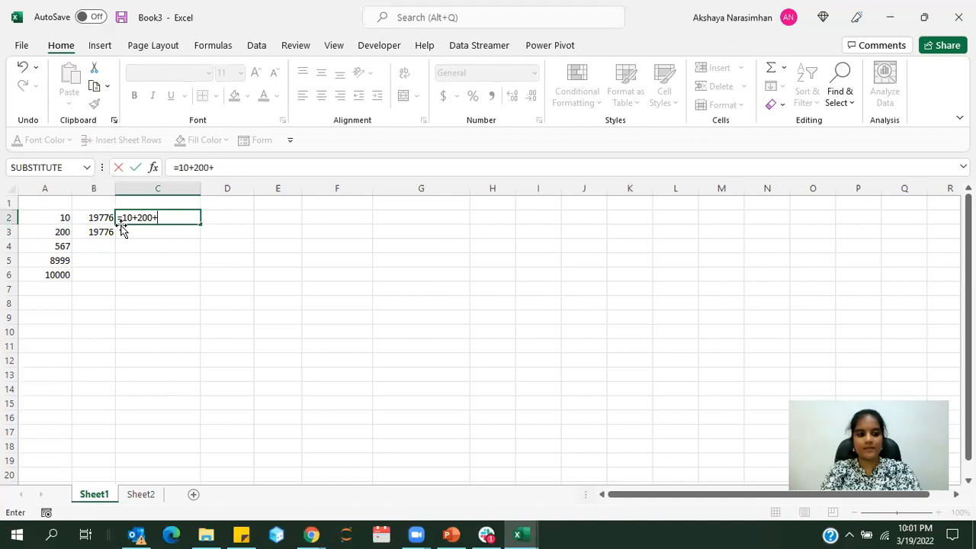
text(+567)
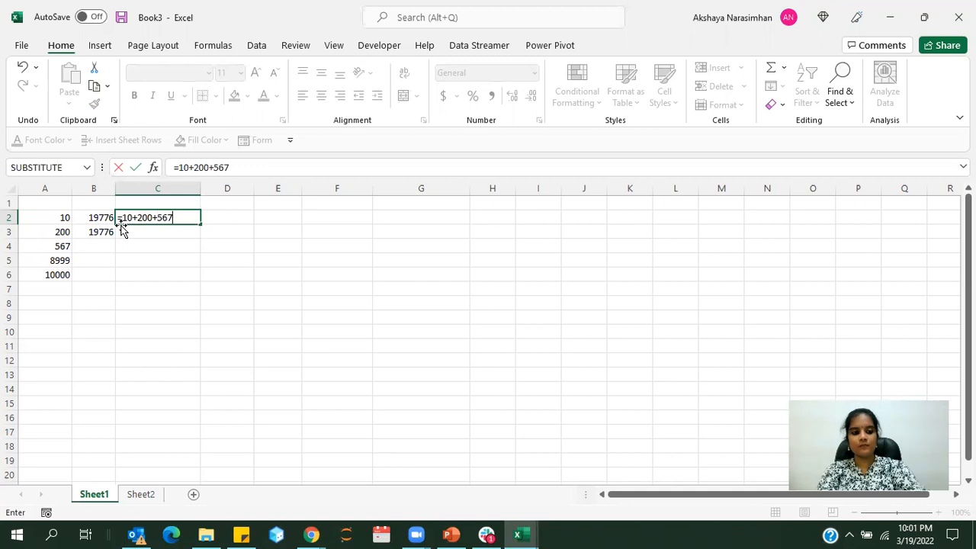
text(+8999+10000)
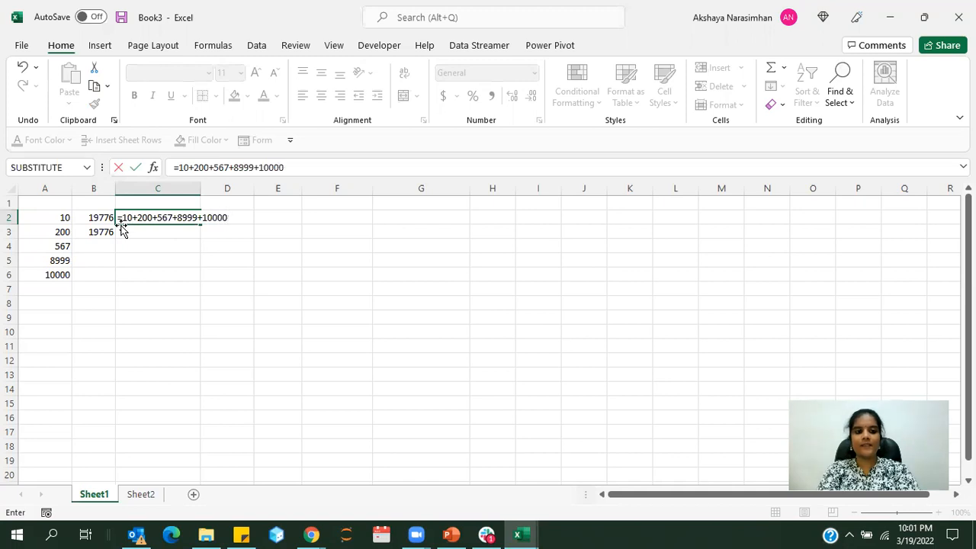
key(Return)
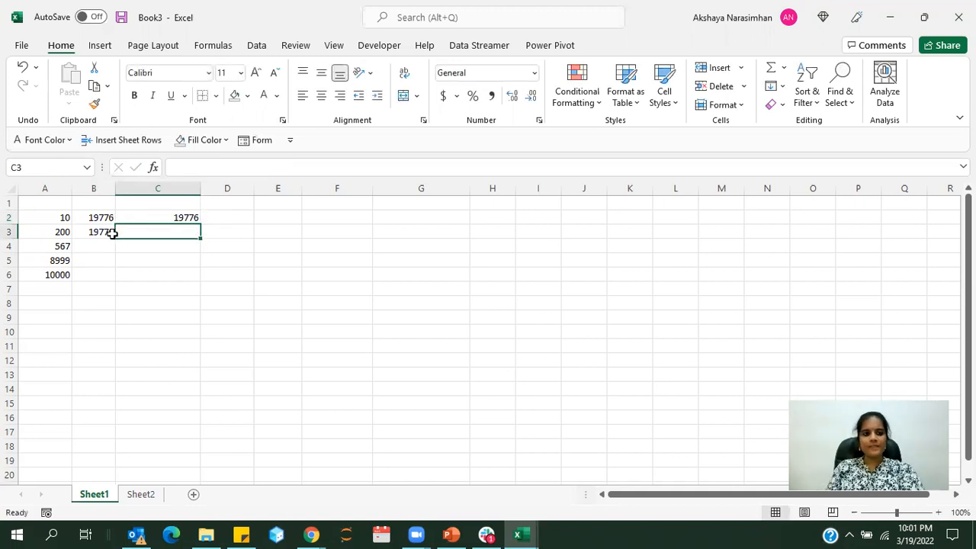
drag(113, 218, 169, 226)
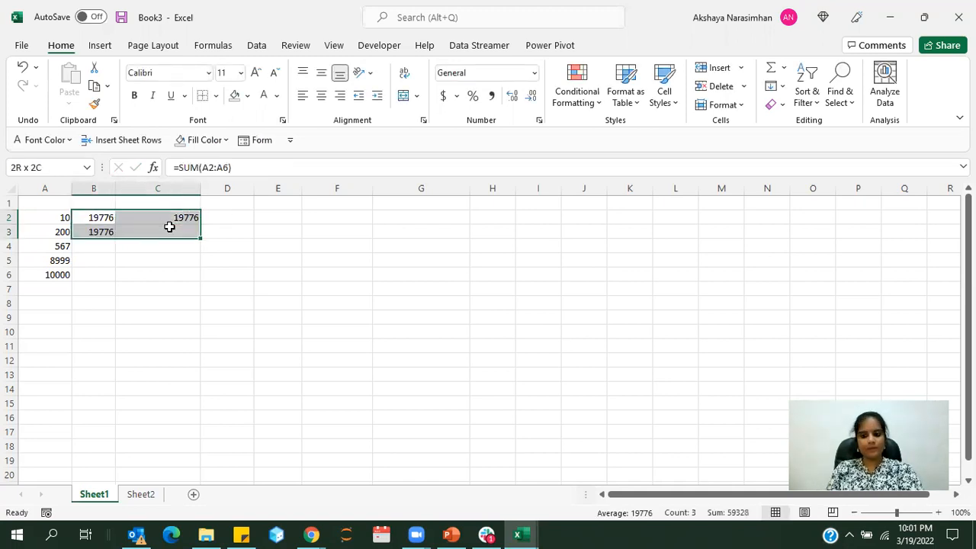
click(152, 292)
Fill cell B2 with a light blue-grey and cell B3 with yellow
click(93, 219)
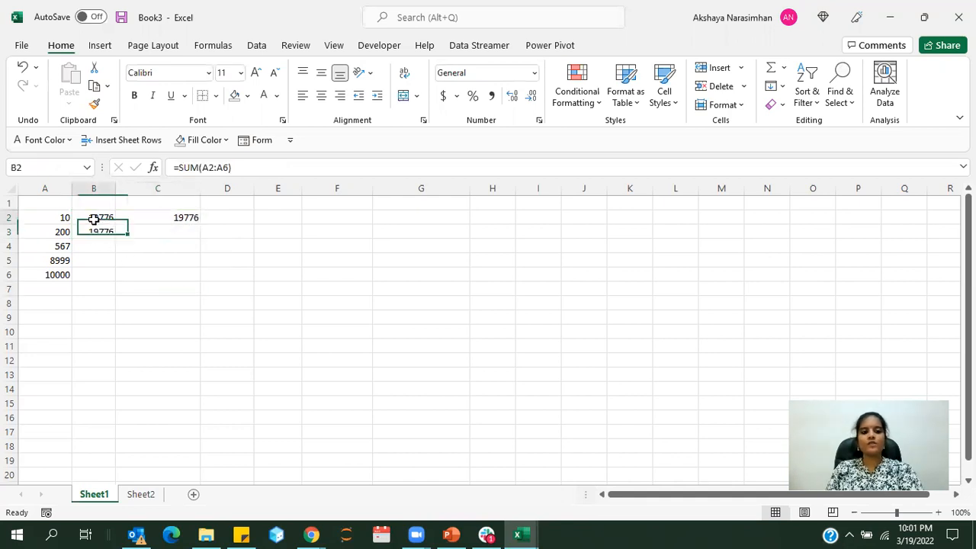
click(247, 95)
click(272, 166)
click(86, 230)
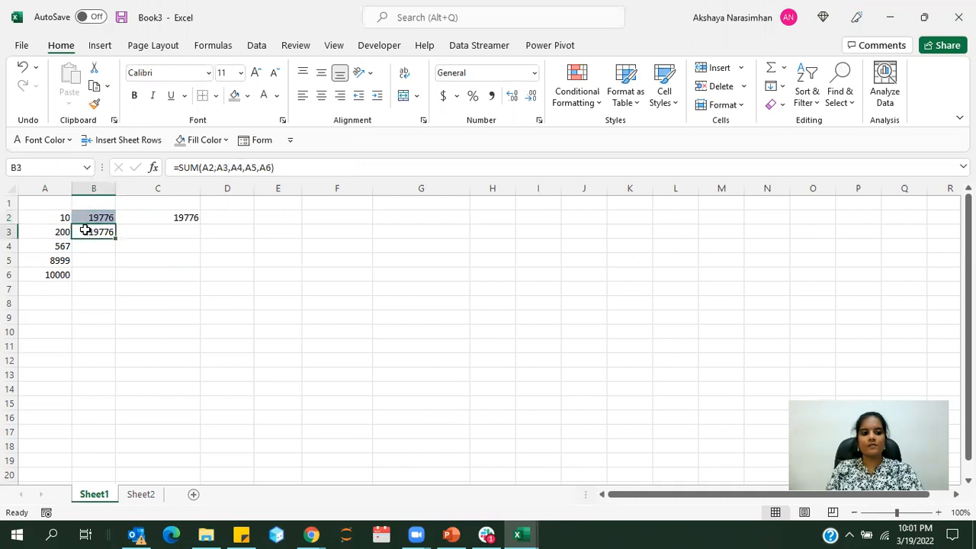
click(247, 96)
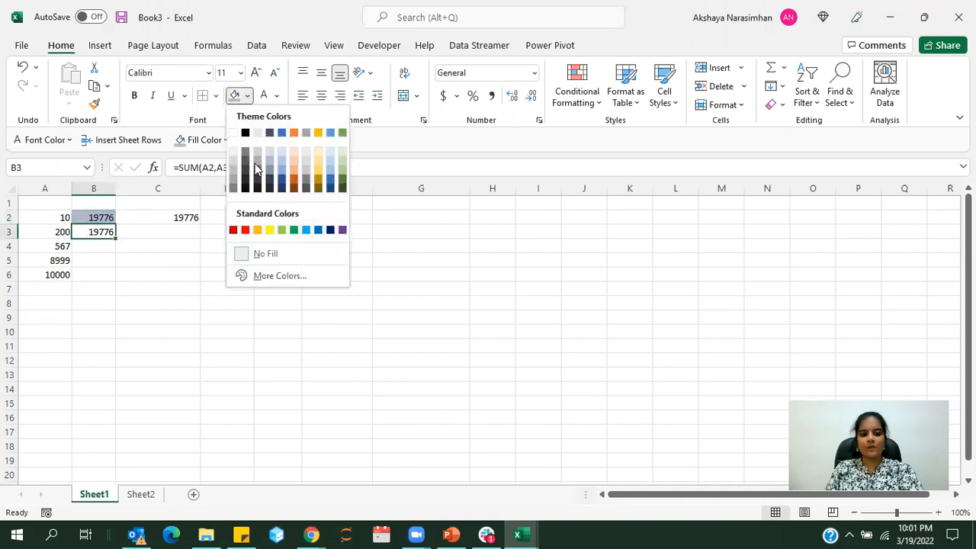
click(269, 230)
Fill cell C2, which holds the addition of typed constants, with red
click(159, 215)
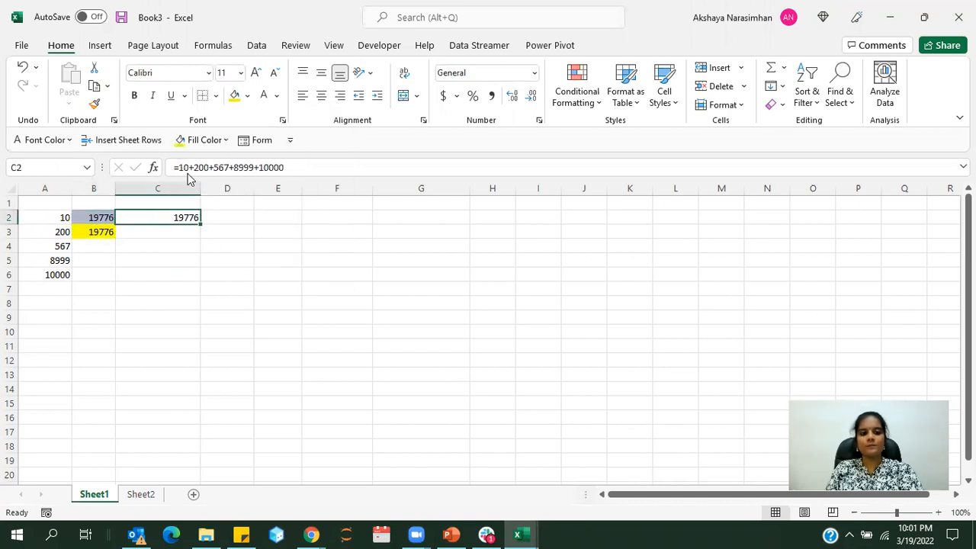
click(247, 96)
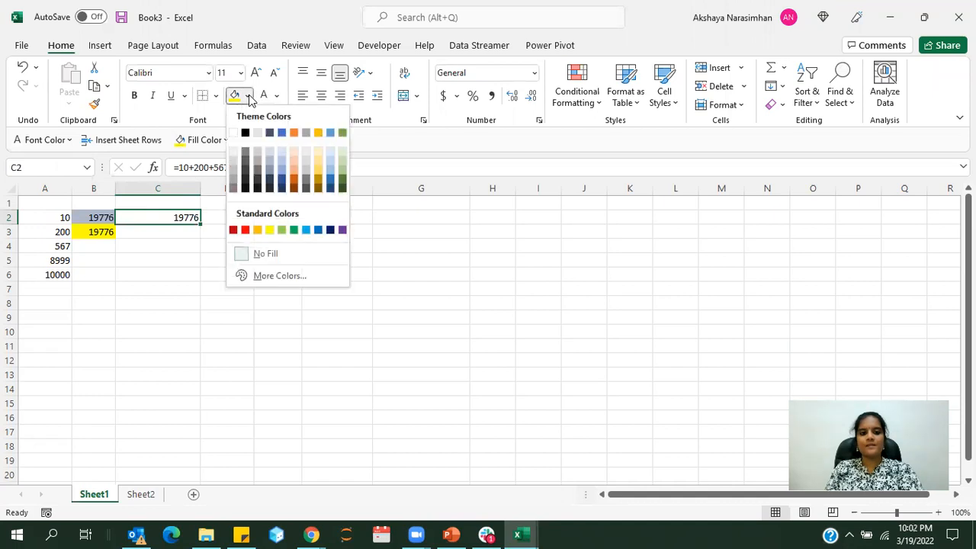
click(245, 230)
click(229, 284)
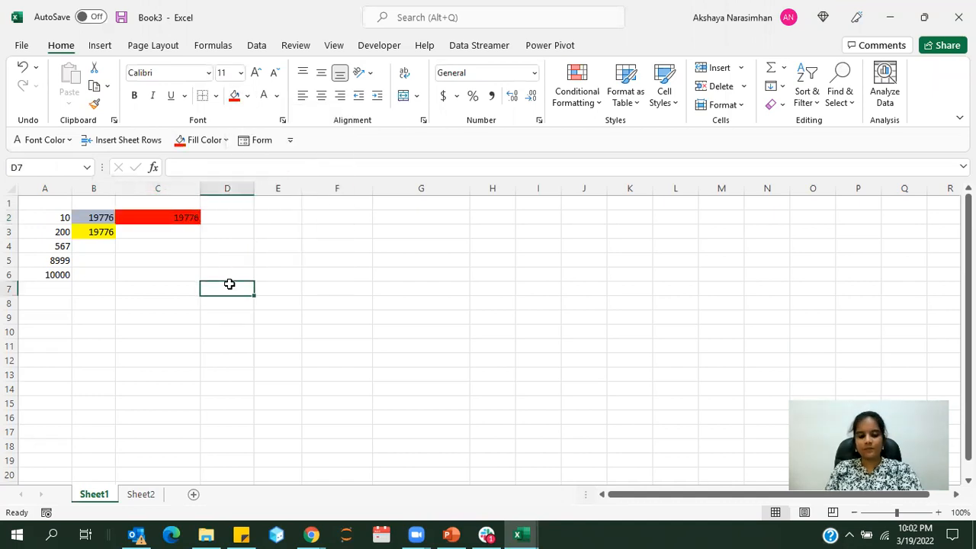
Enter the column headings "sum" in B1 and "addition" in C1
click(81, 203)
text(sum)
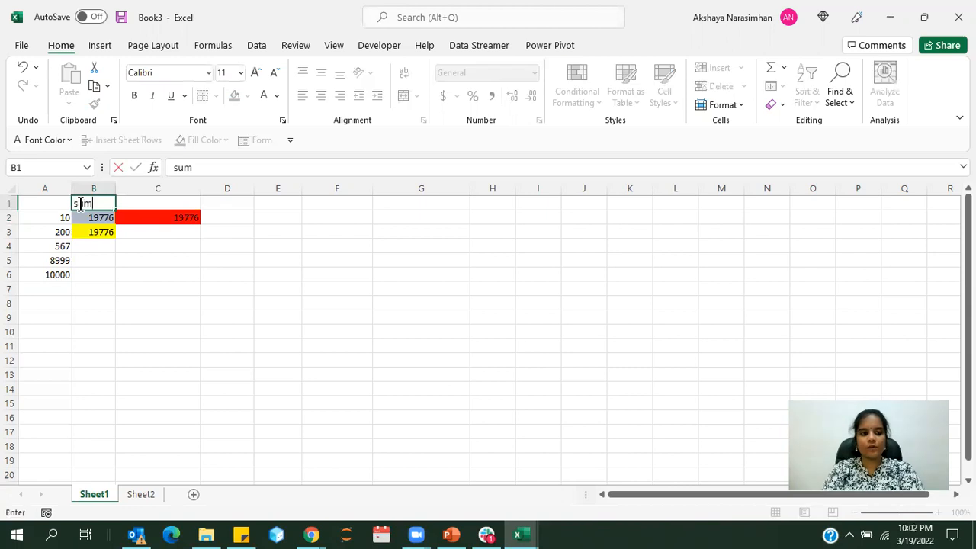
key(Tab)
text(addiiton)
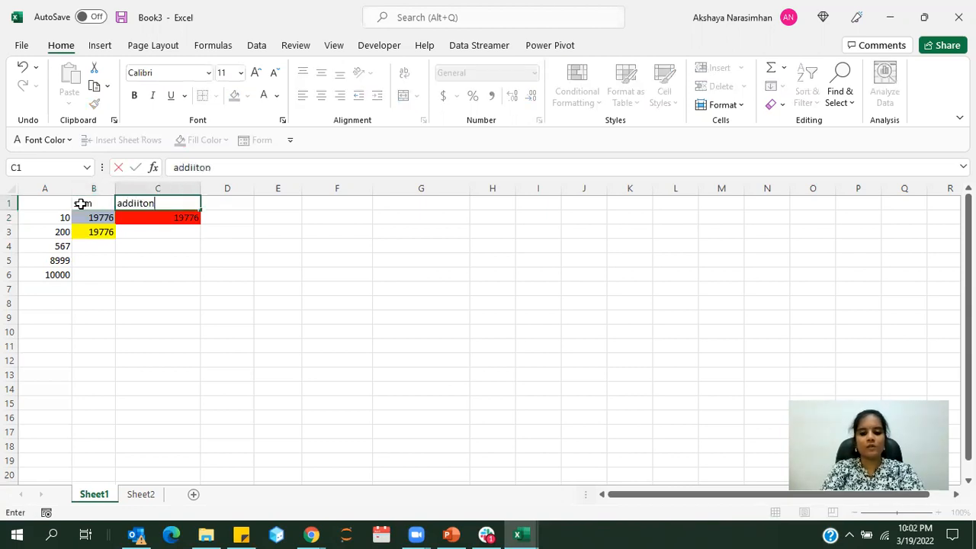
key(BackSpace)
key(BackSpace)
key(BackSpace)
text(tion)
key(Return)
Compare the SUM formulas in B2 and B3 with the plain addition formula in C2
click(93, 232)
click(105, 284)
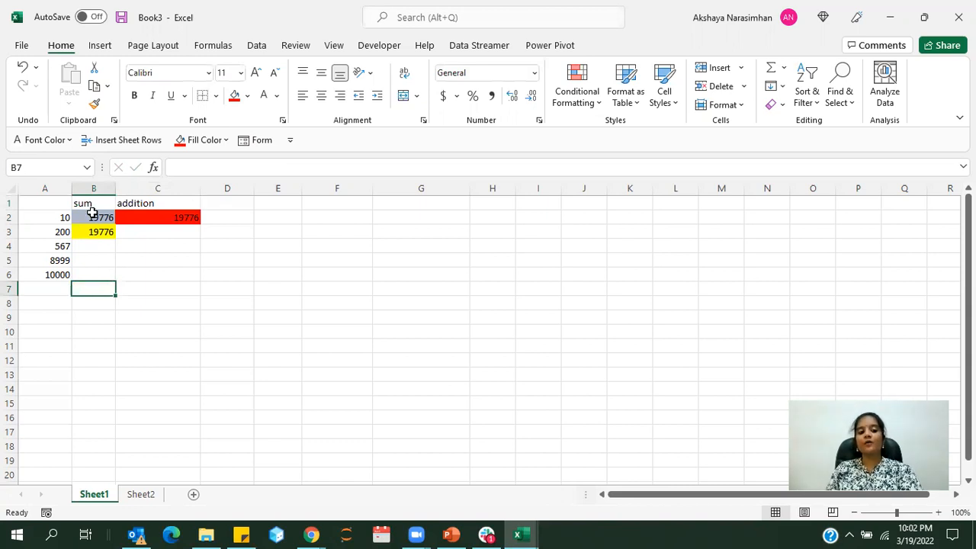
drag(92, 214, 92, 231)
click(135, 208)
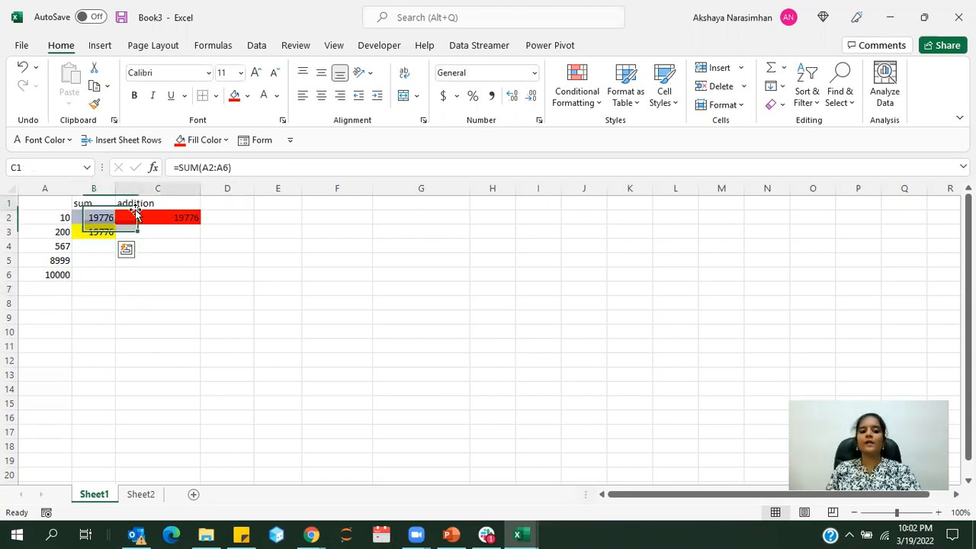
click(129, 217)
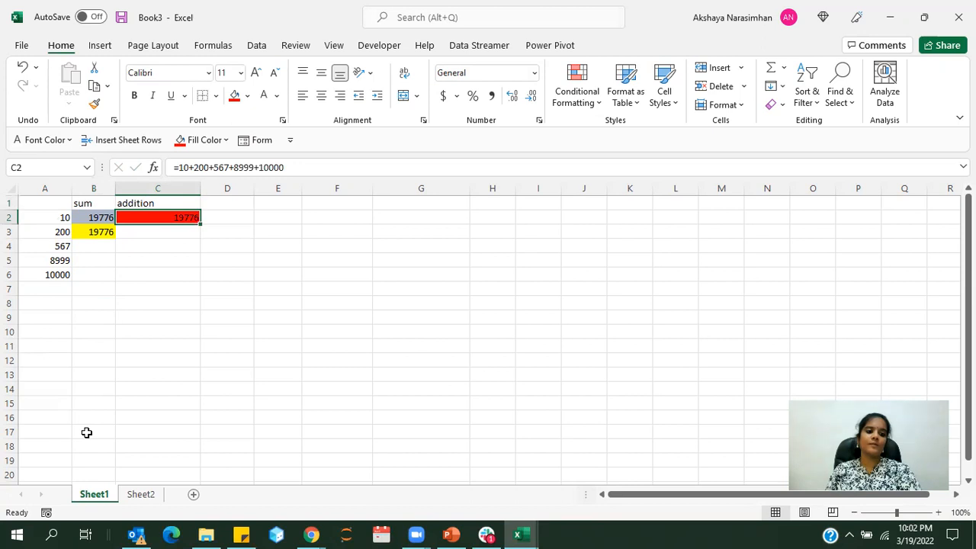
click(90, 218)
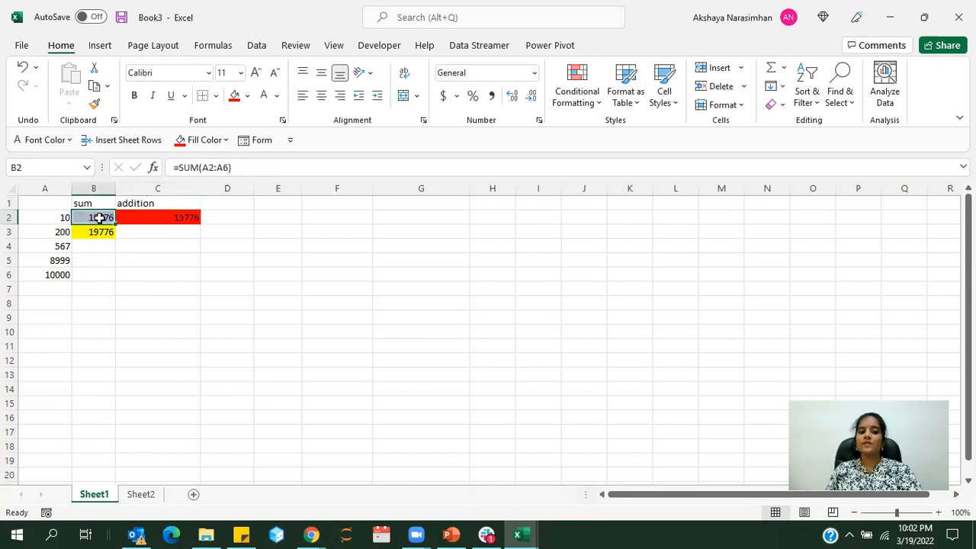
click(144, 216)
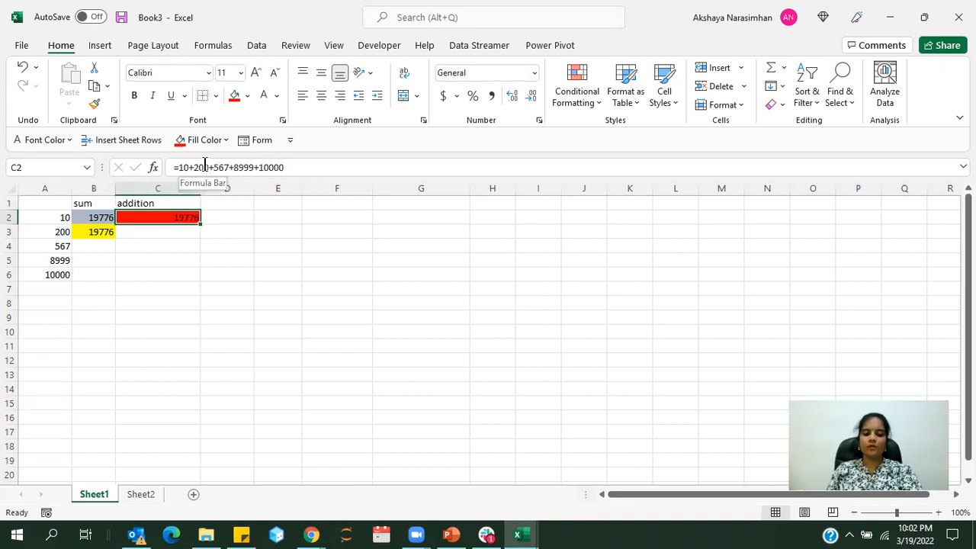
click(99, 217)
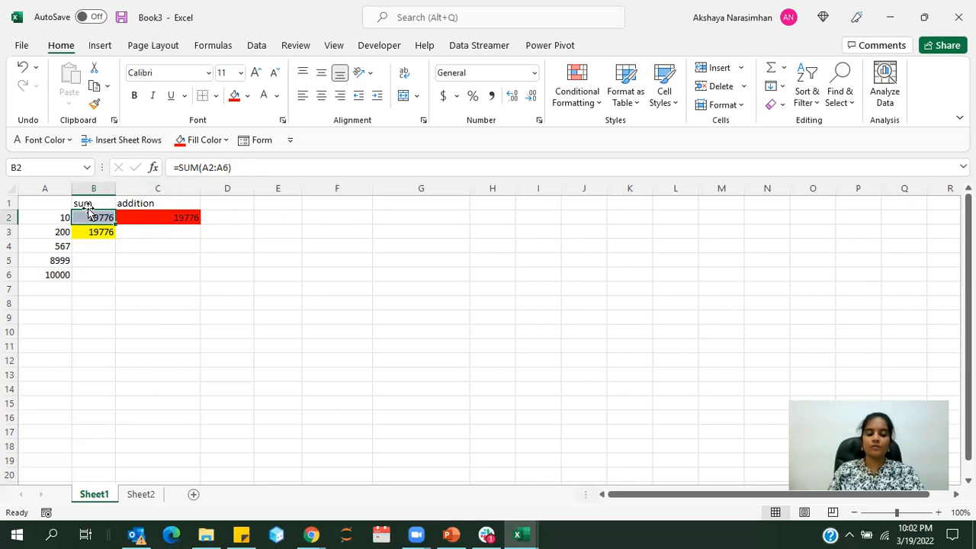
Change the value in A6 to 20000 and compare the results in B2 and C2
click(39, 276)
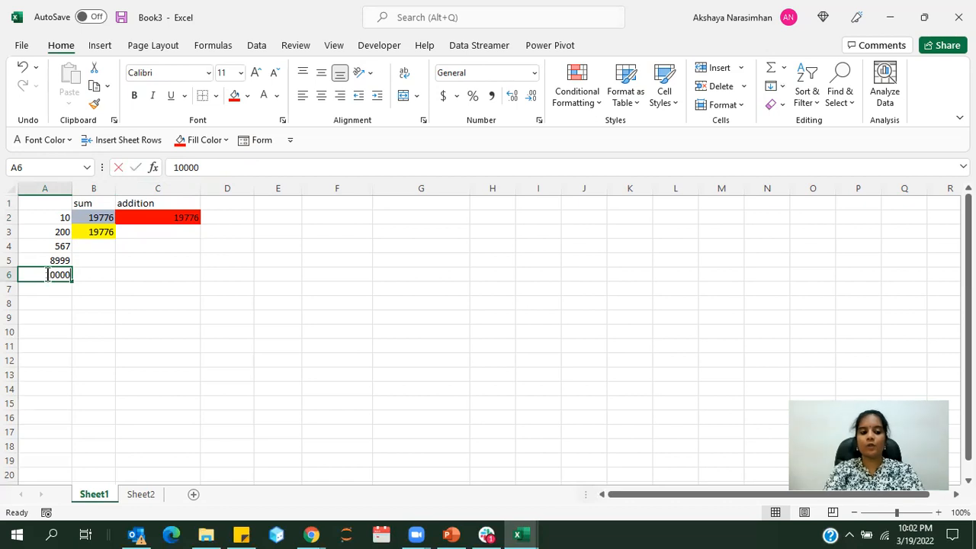
text(200)
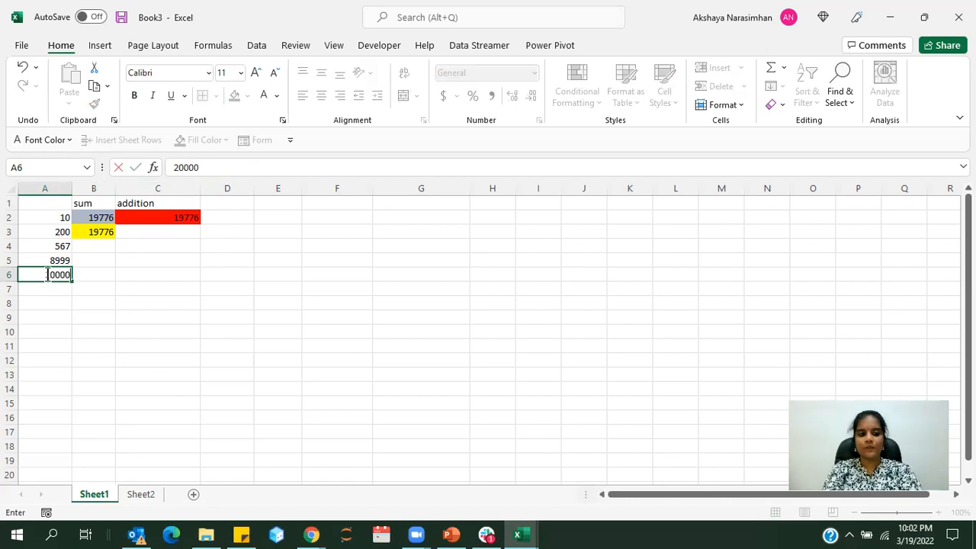
key(Return)
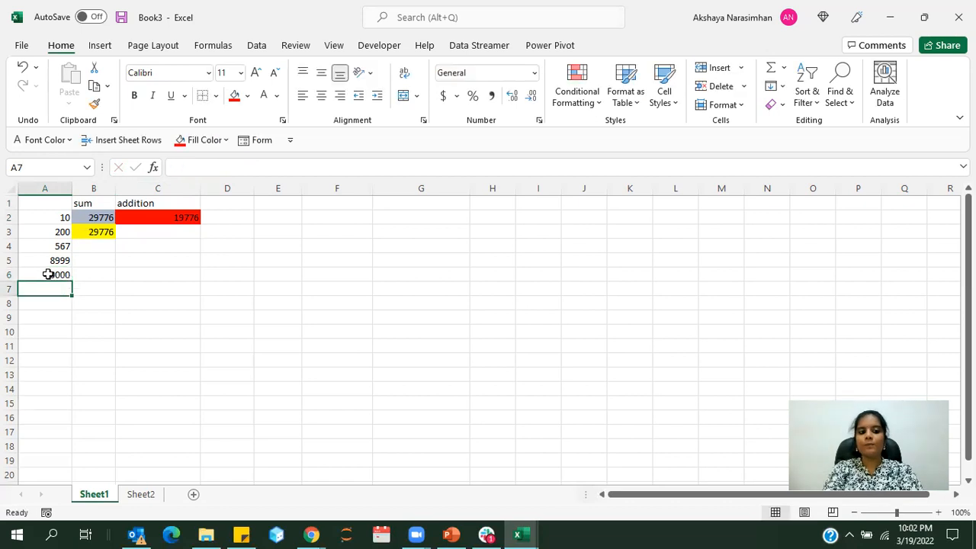
click(92, 218)
click(140, 216)
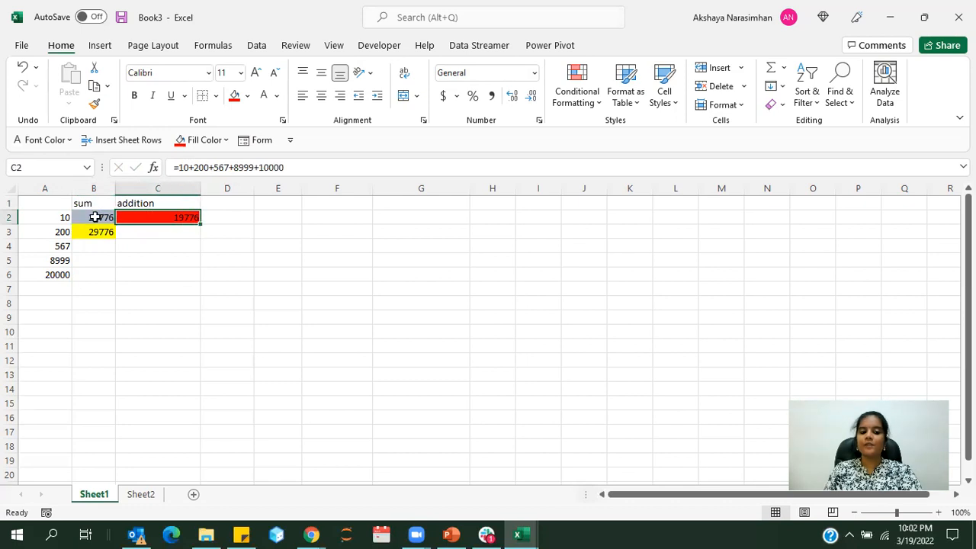
Undo the last change to A6 and enter 20000 there again, comparing the results in B2, B3 and C2
click(94, 217)
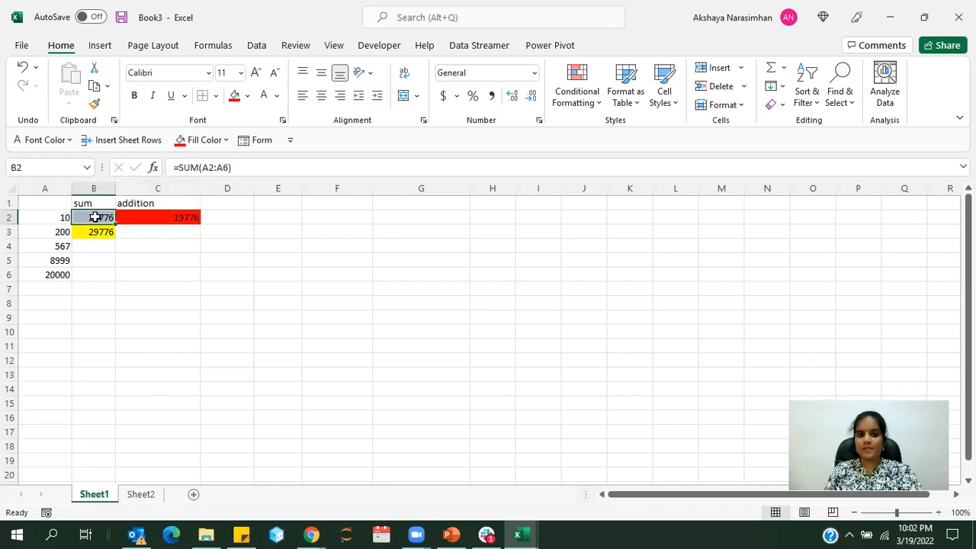
click(86, 230)
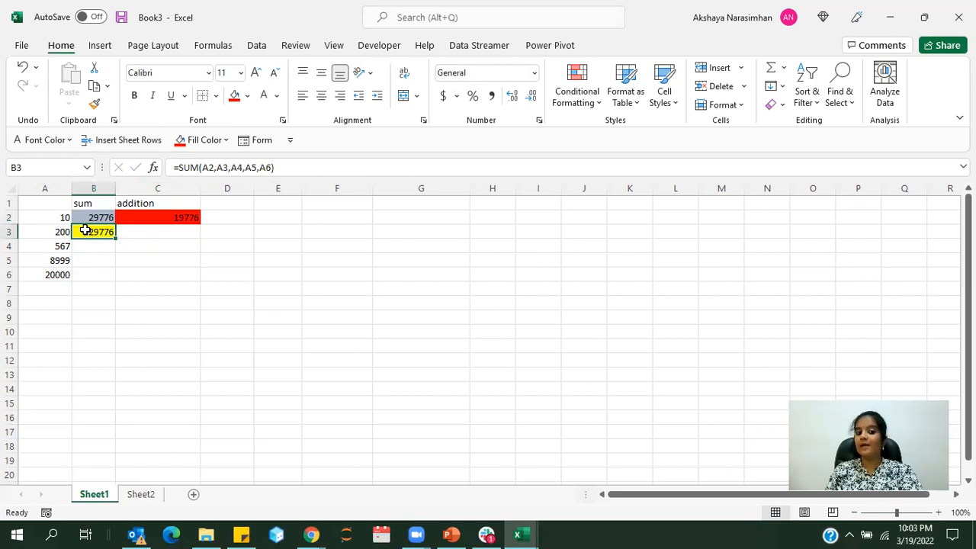
click(132, 217)
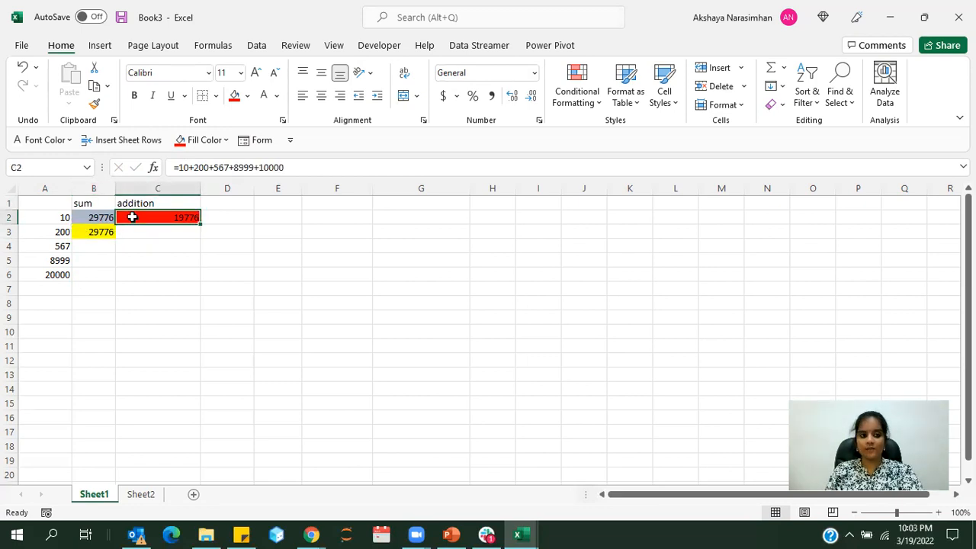
key(ctrl+z)
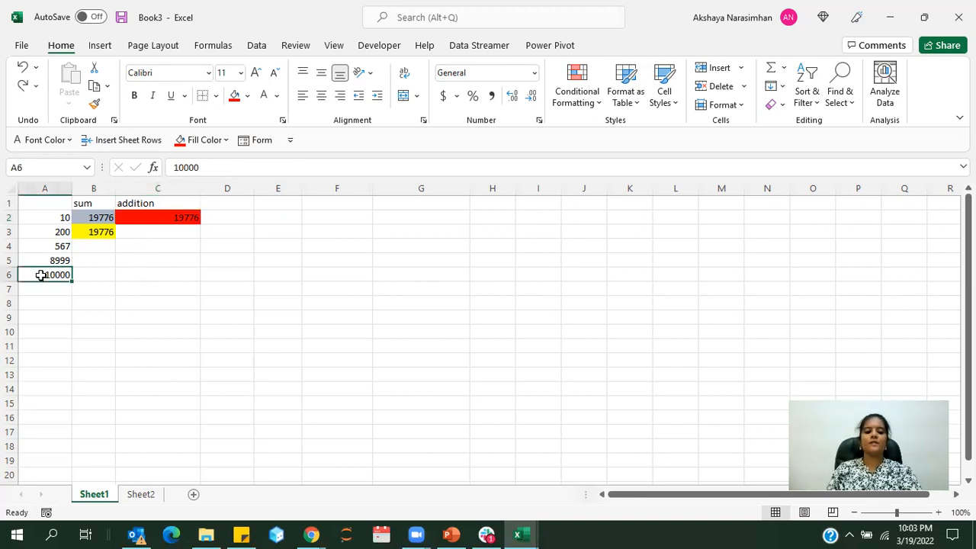
text(200)
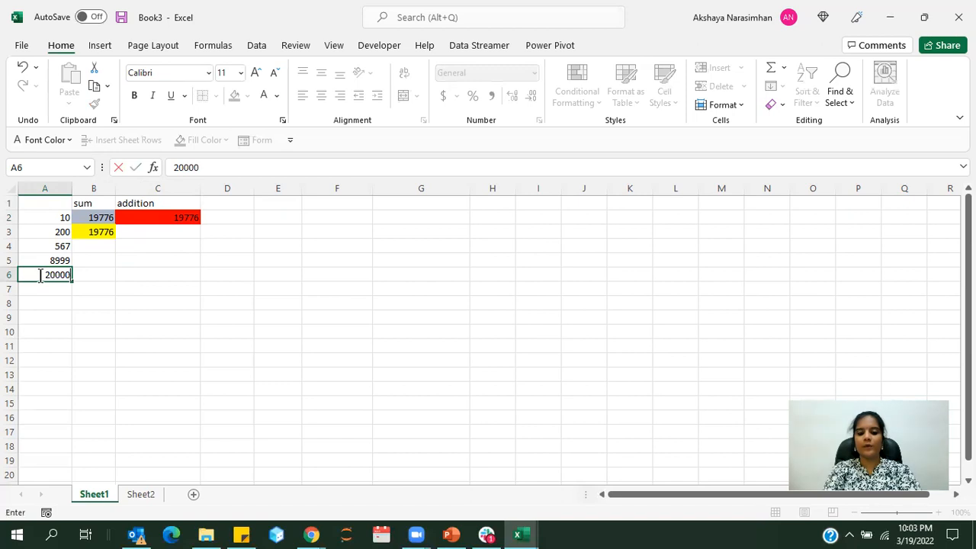
text(00)
key(Return)
drag(80, 219, 88, 231)
click(138, 217)
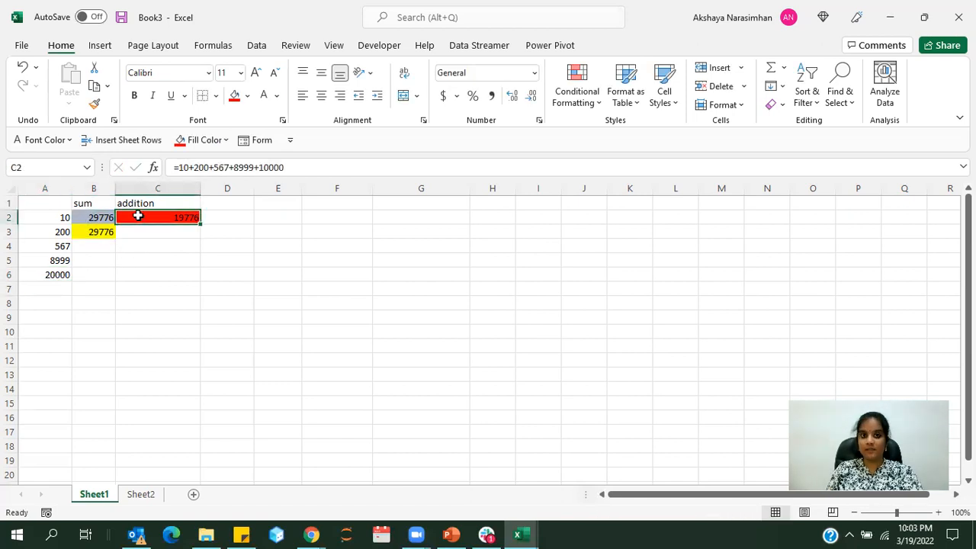
Examine the cell references in the SUM formulas of B2 and B3 against the typed constants in C2
click(91, 218)
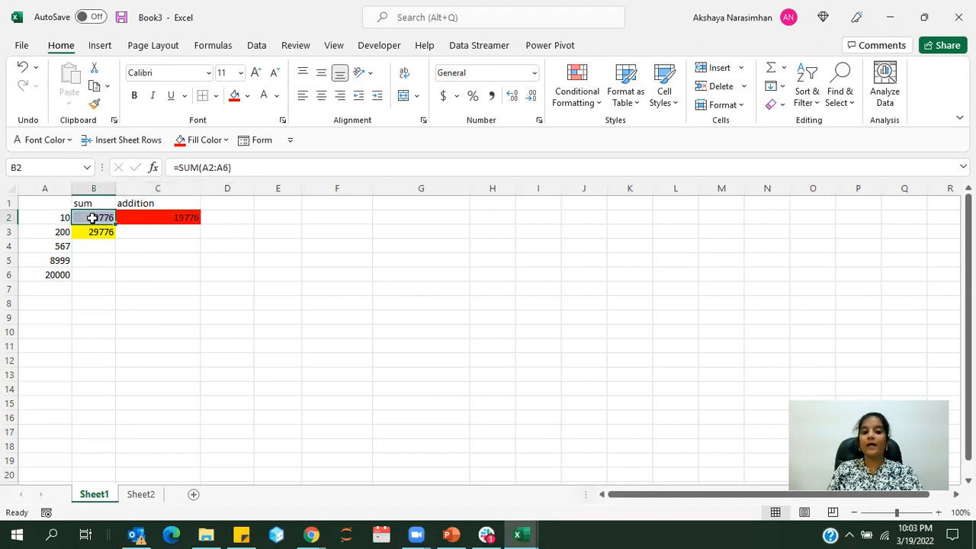
double_click(92, 218)
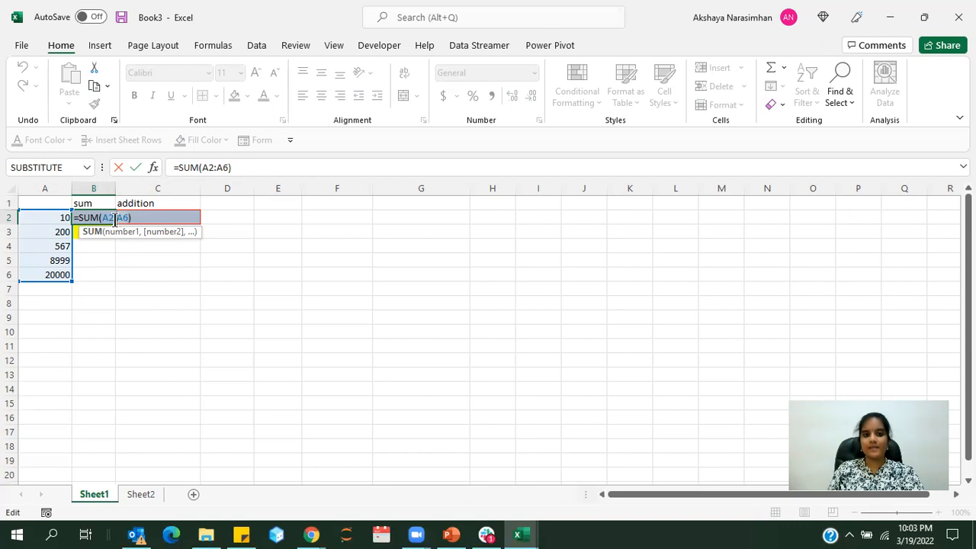
click(114, 219)
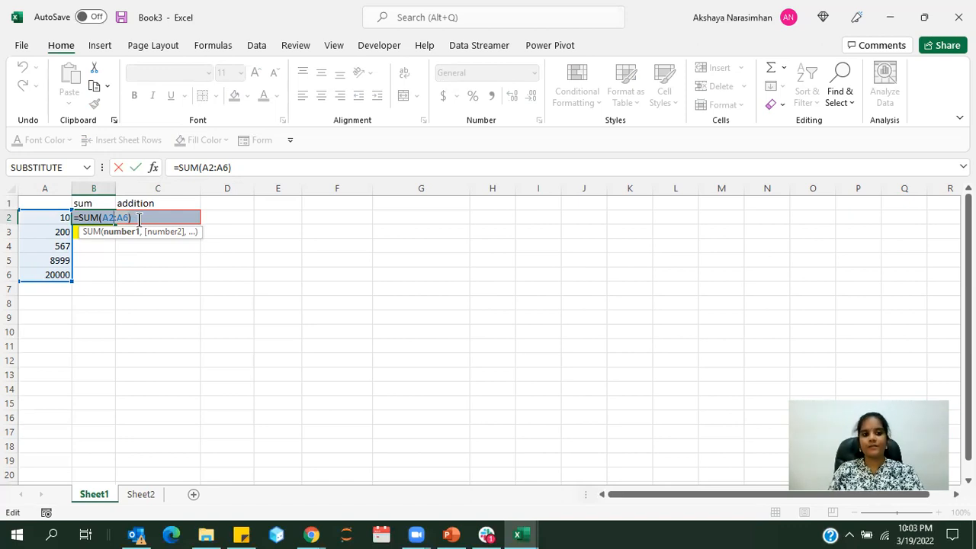
key(Return)
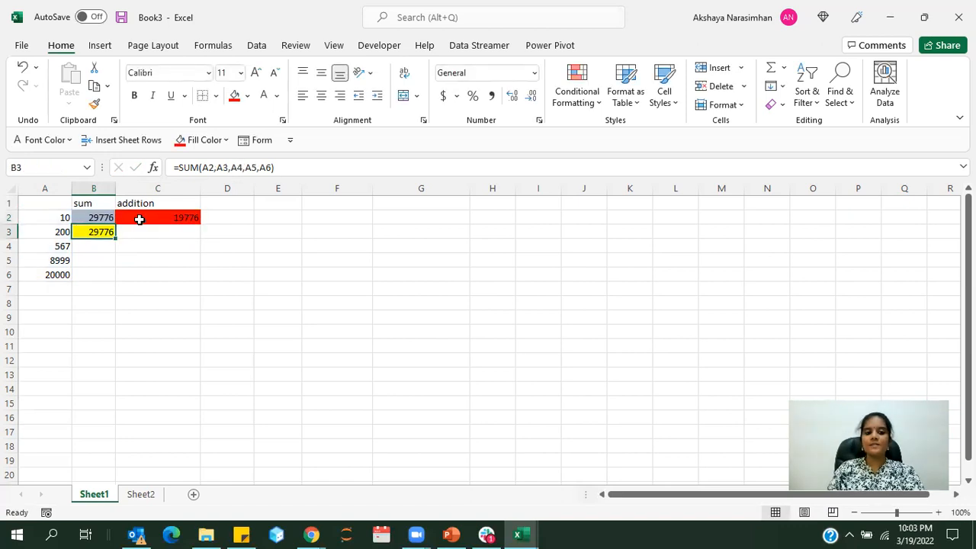
double_click(97, 233)
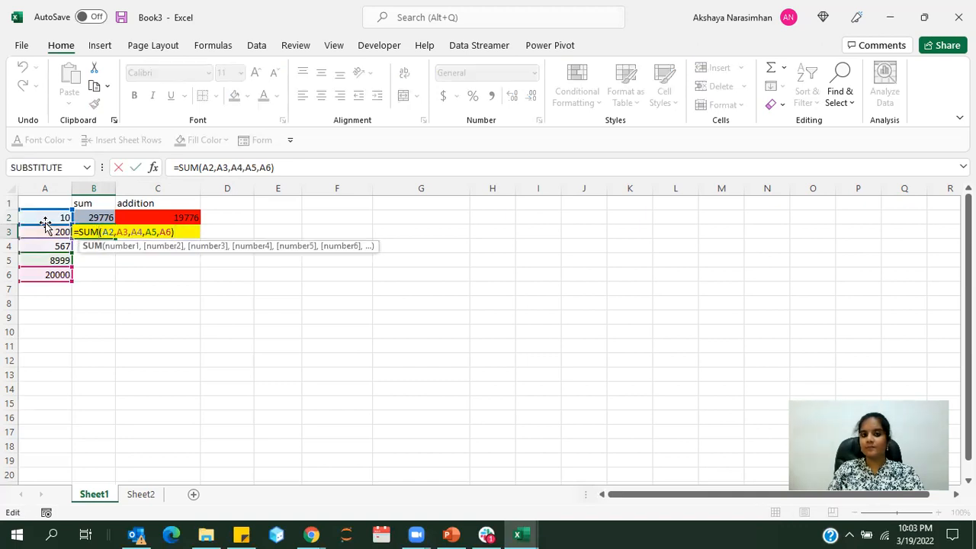
key(Return)
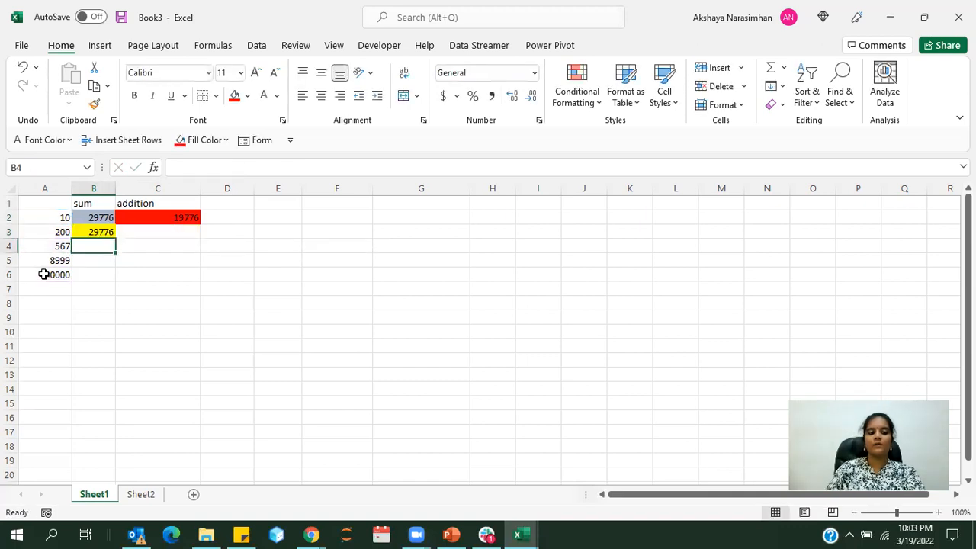
click(195, 217)
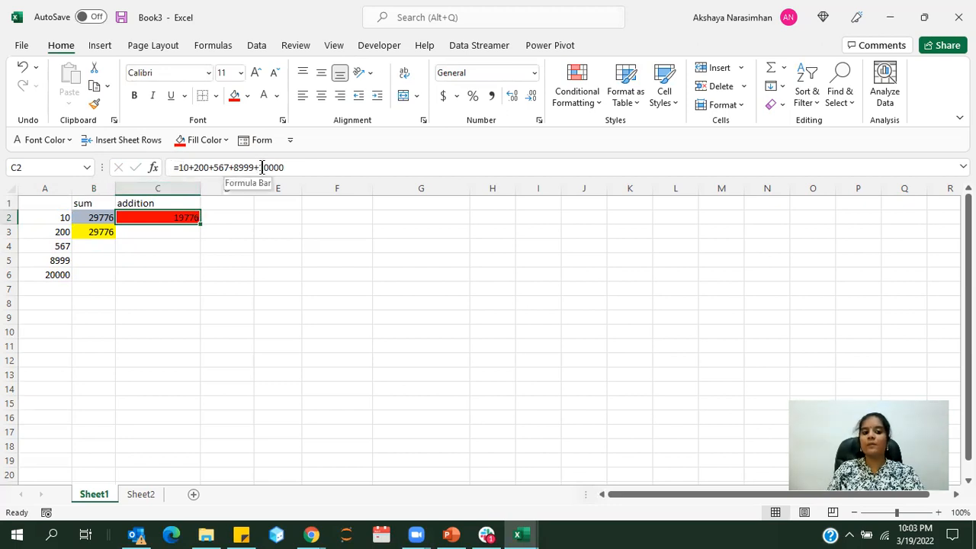
click(183, 230)
click(177, 218)
click(101, 217)
click(98, 233)
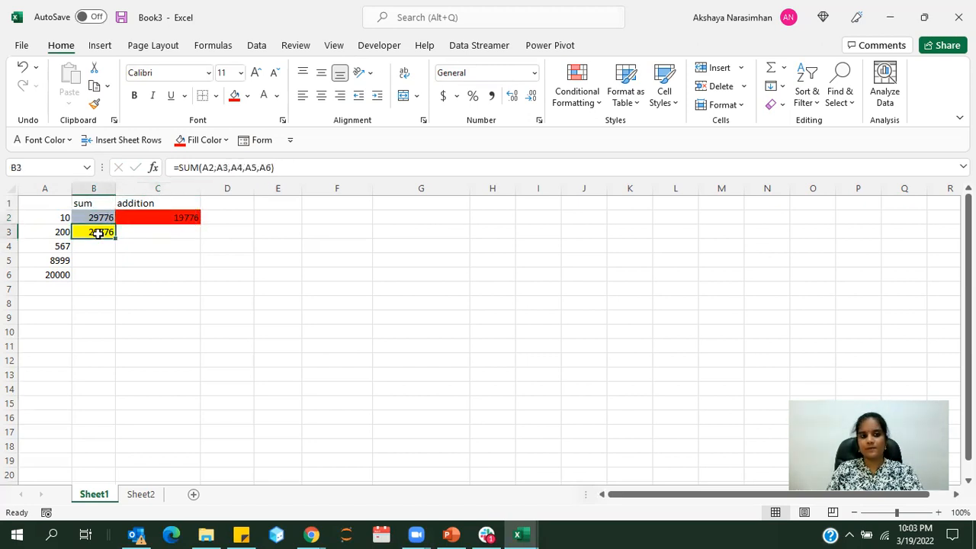
Add the value 15000 in A7, below the existing numbers in column A
click(57, 287)
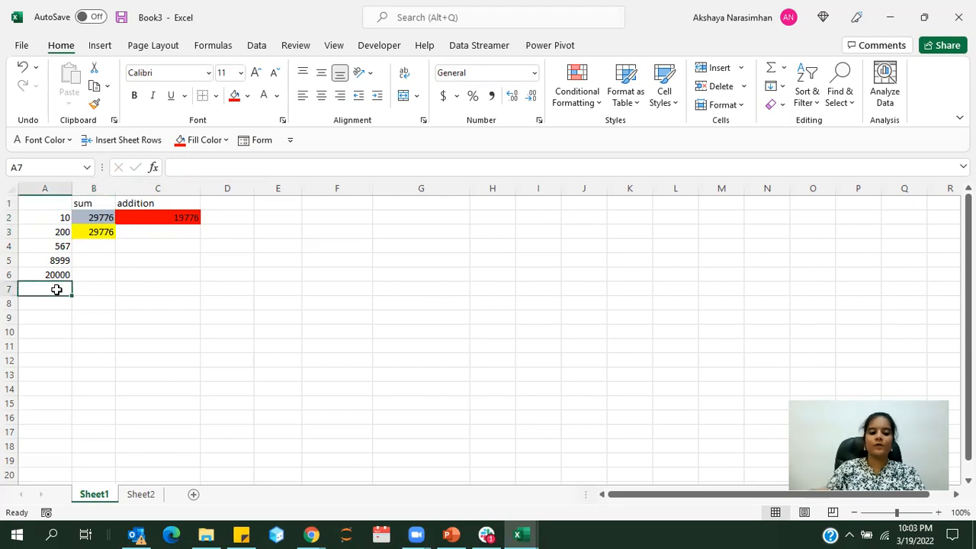
text(15000)
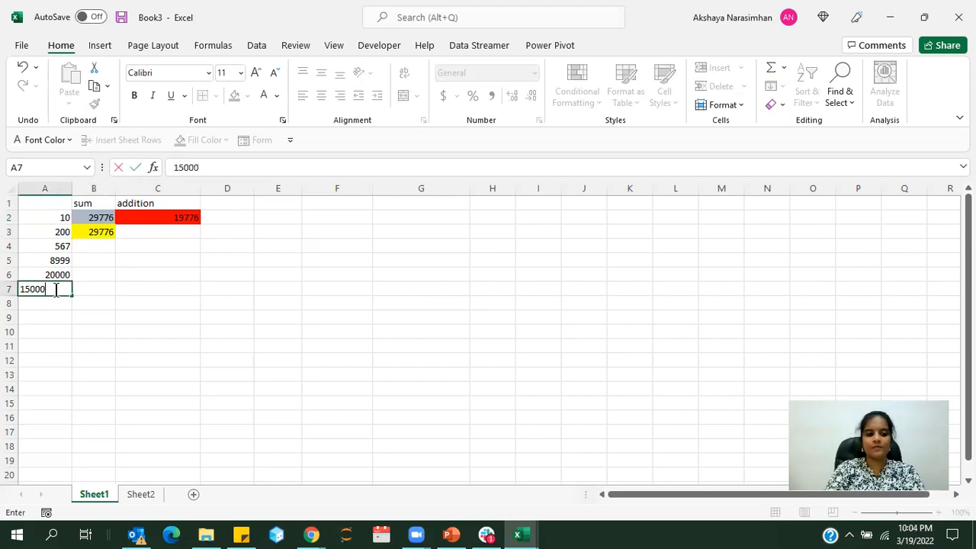
key(Return)
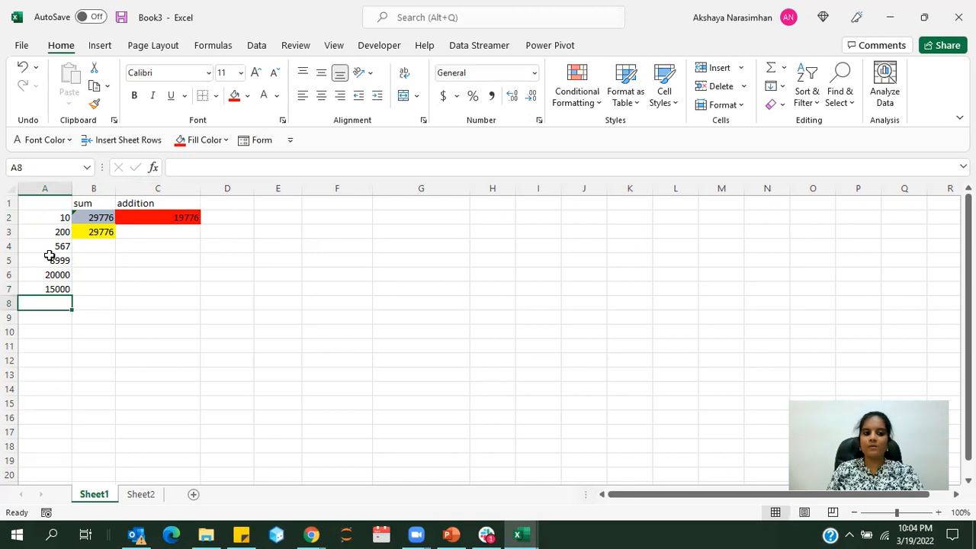
Extend the range of the SUM formula in B2 so it reads =SUM(A2:A7)
double_click(97, 216)
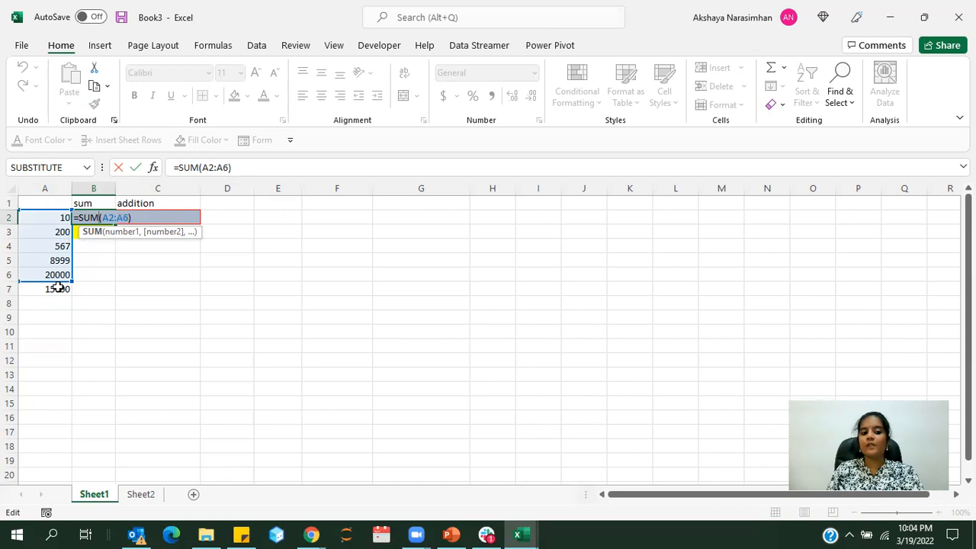
click(129, 218)
key(BackSpace)
text(7)
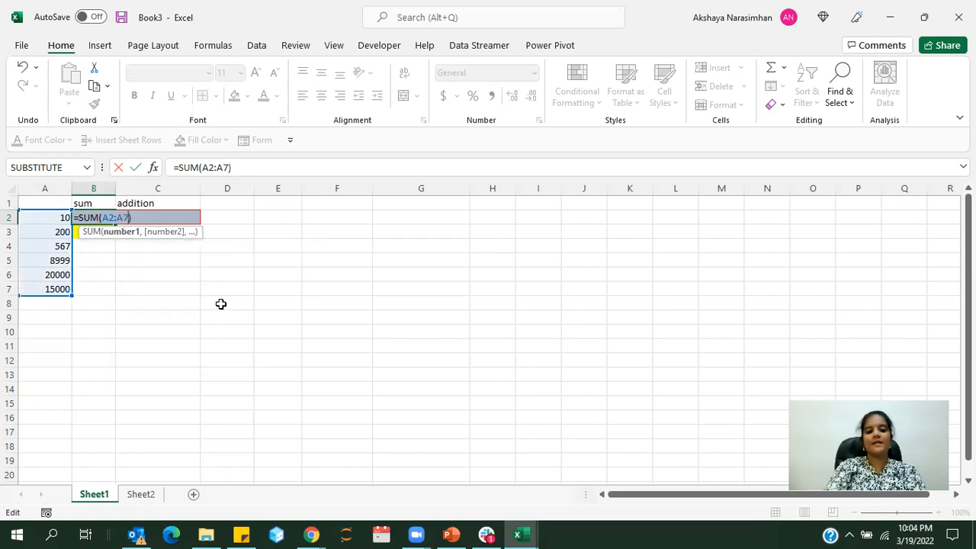
key(Return)
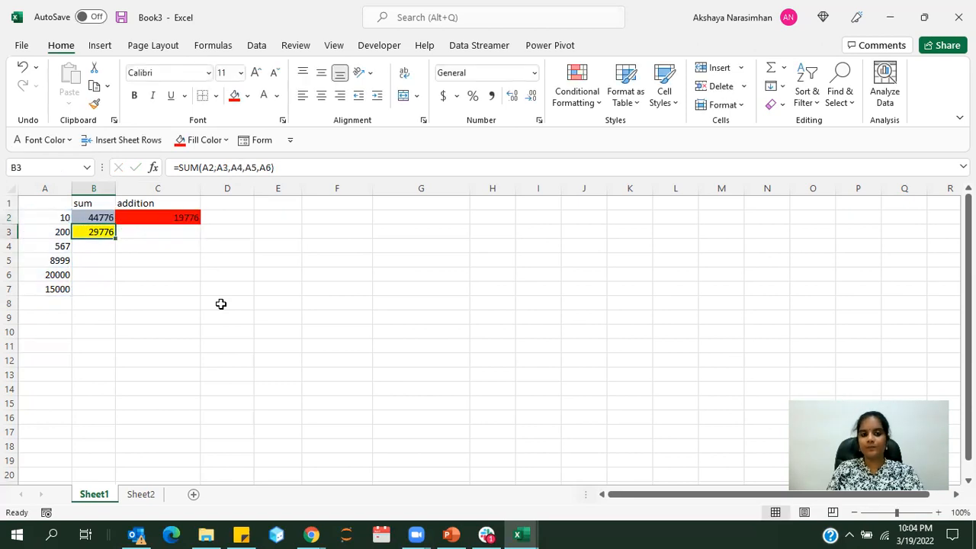
Add A7 as a further argument to the SUM formula in B3, giving =SUM(A2,A3,A4,A5,A6,A7)
double_click(101, 231)
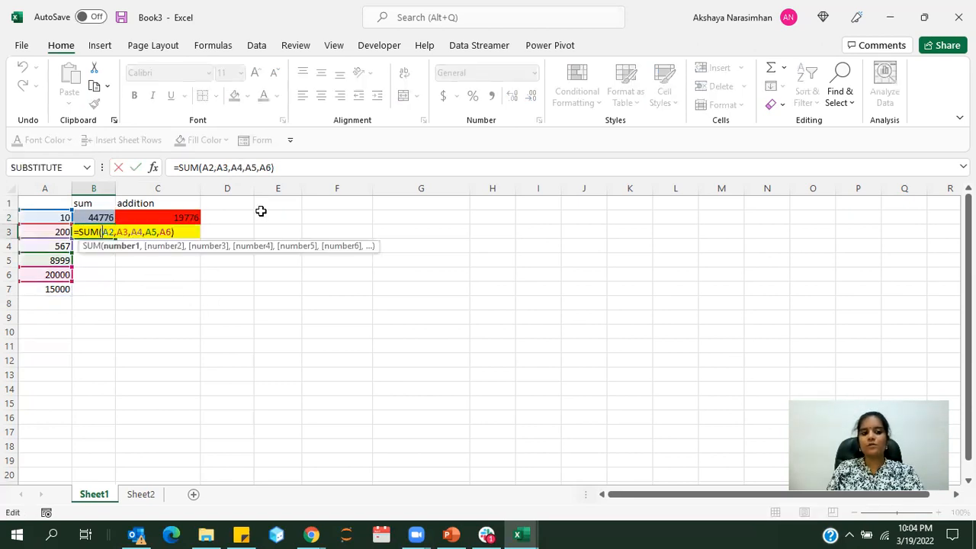
click(270, 168)
text(,)
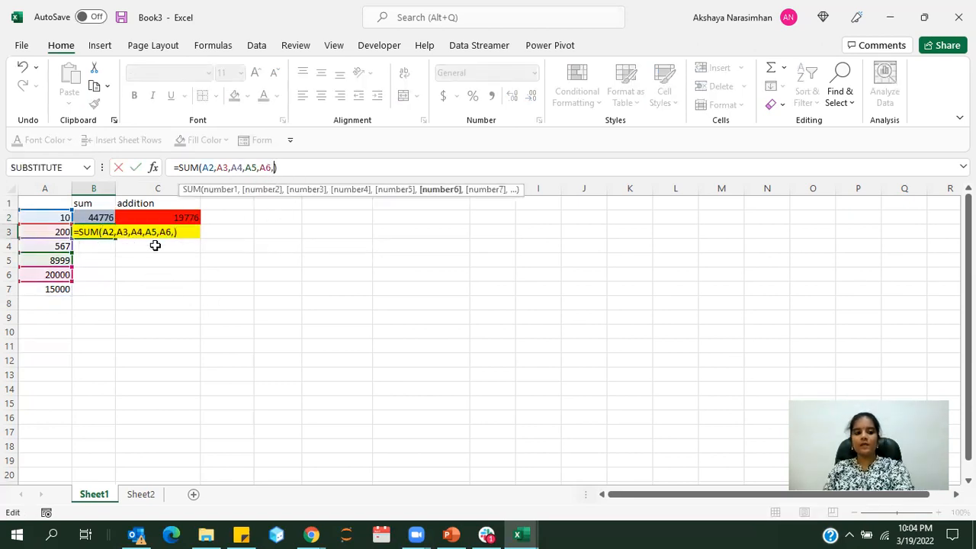
click(72, 288)
click(67, 289)
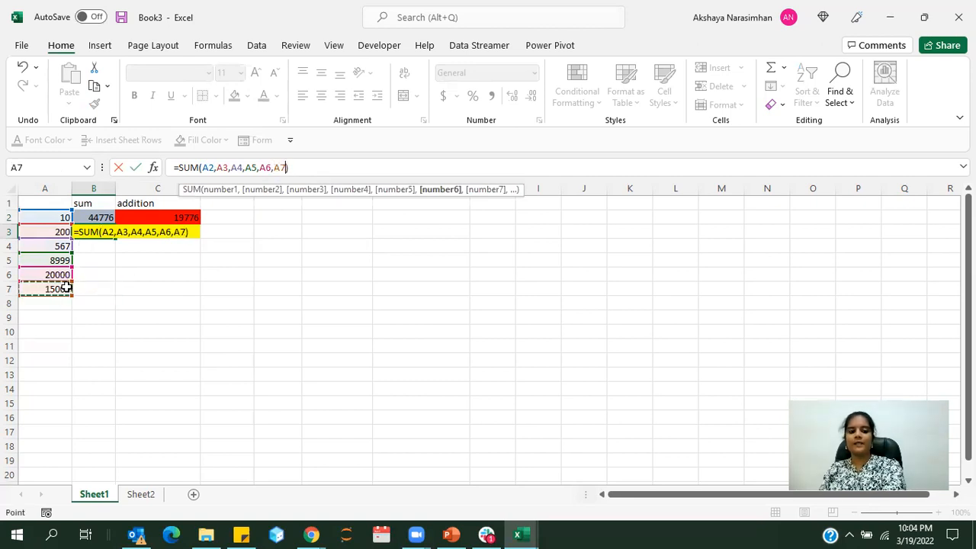
key(Return)
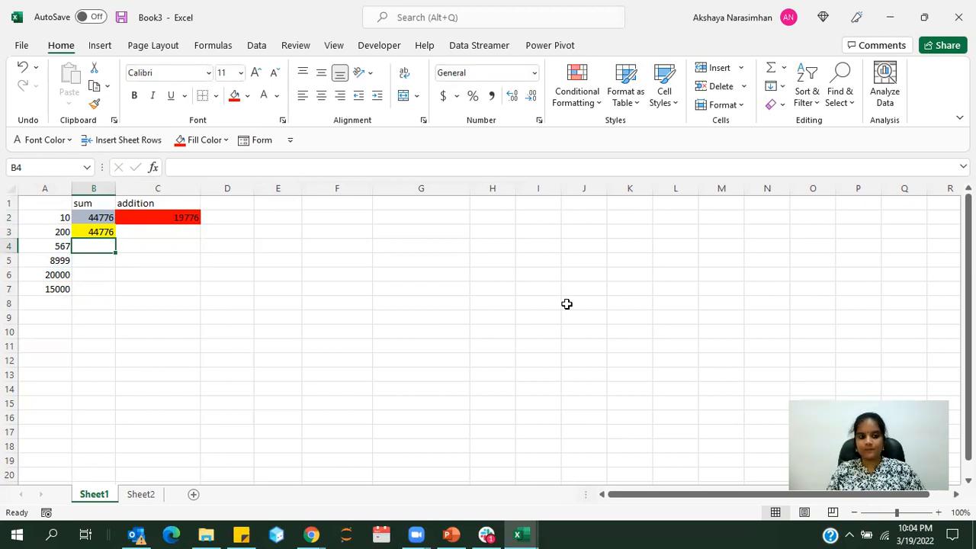
click(228, 290)
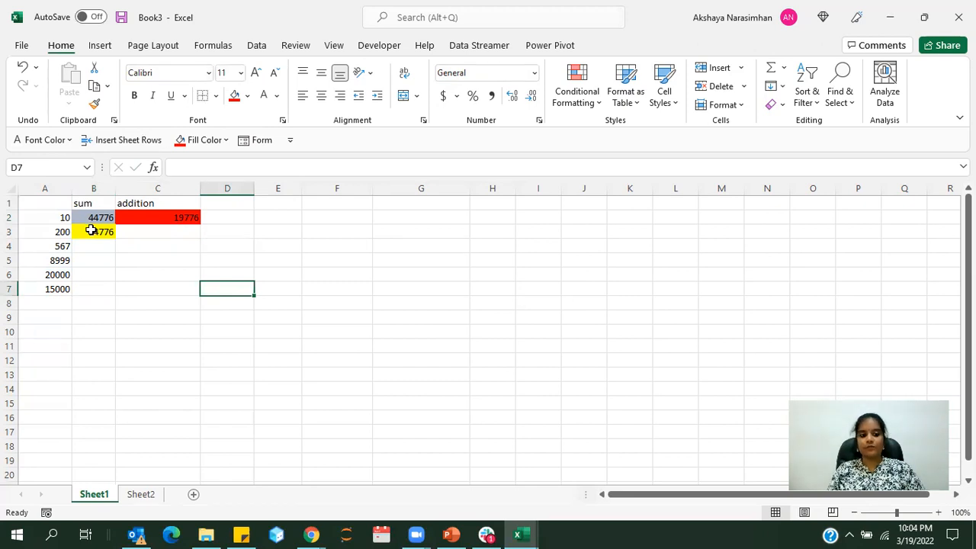
Start a new two-column block of numbers by entering 10 in C9 and 22 in D9
click(187, 318)
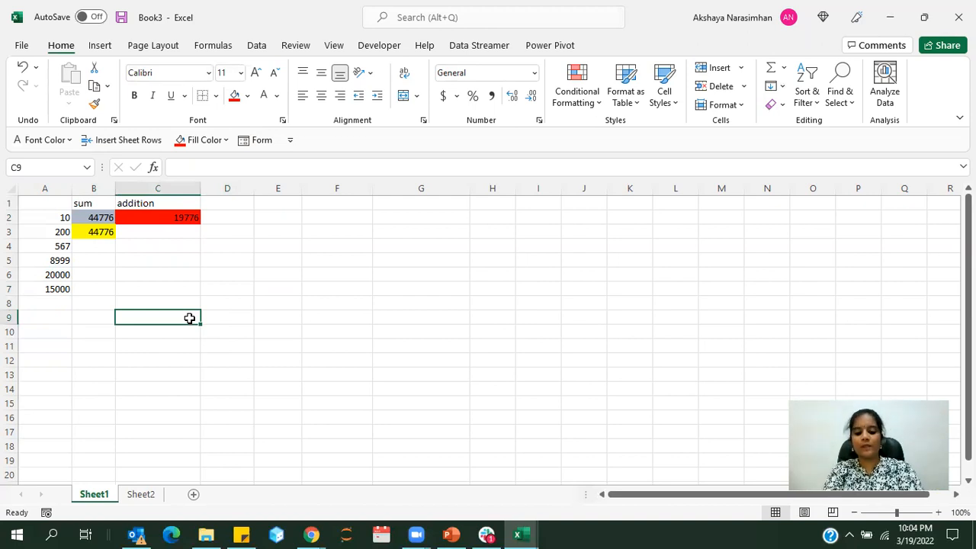
text(10)
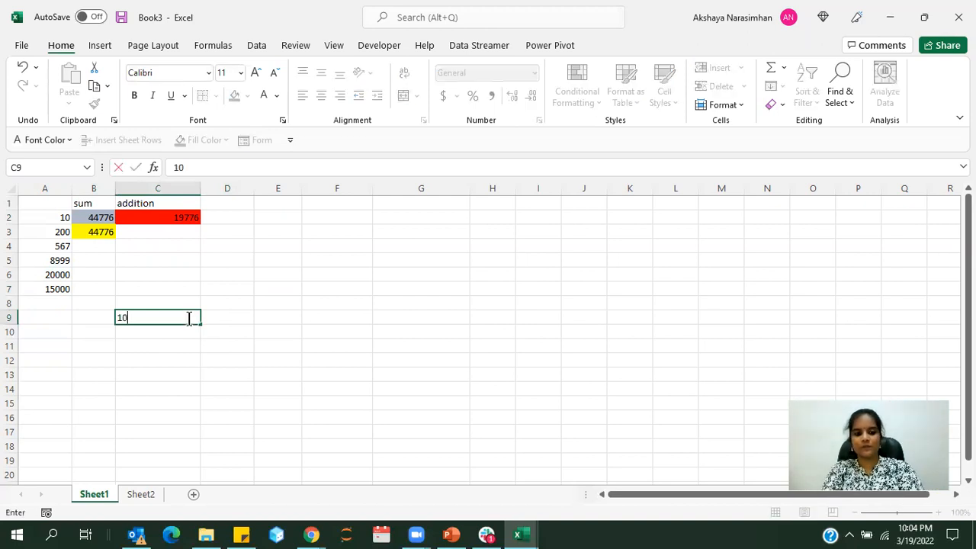
key(Tab)
text(22)
key(Return)
Enter 100, 89 and 60 in cells C10 to C12
key(Left)
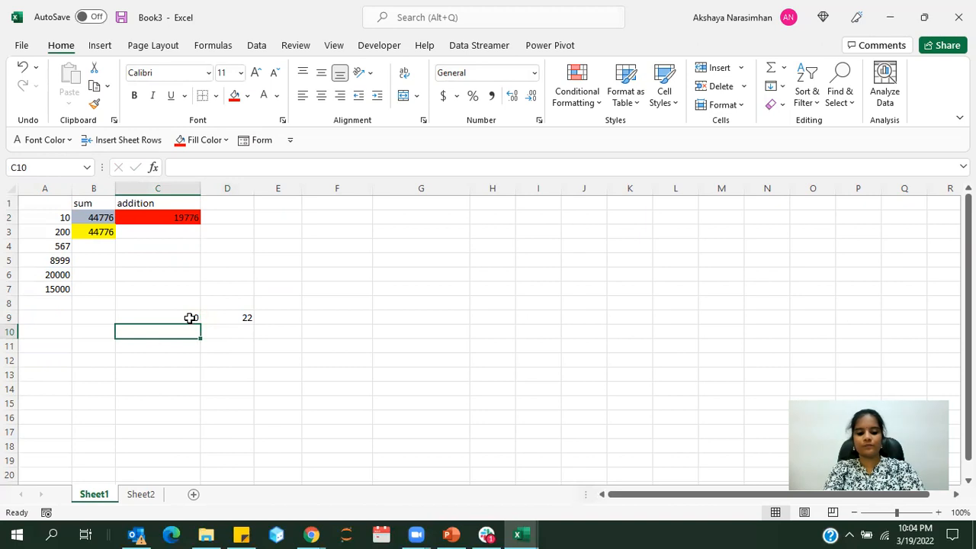
text(100)
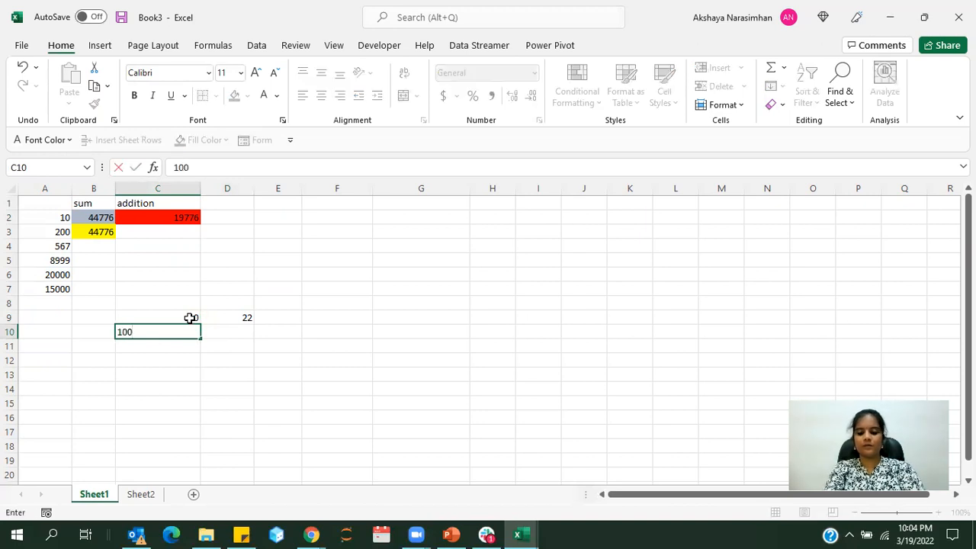
key(Return)
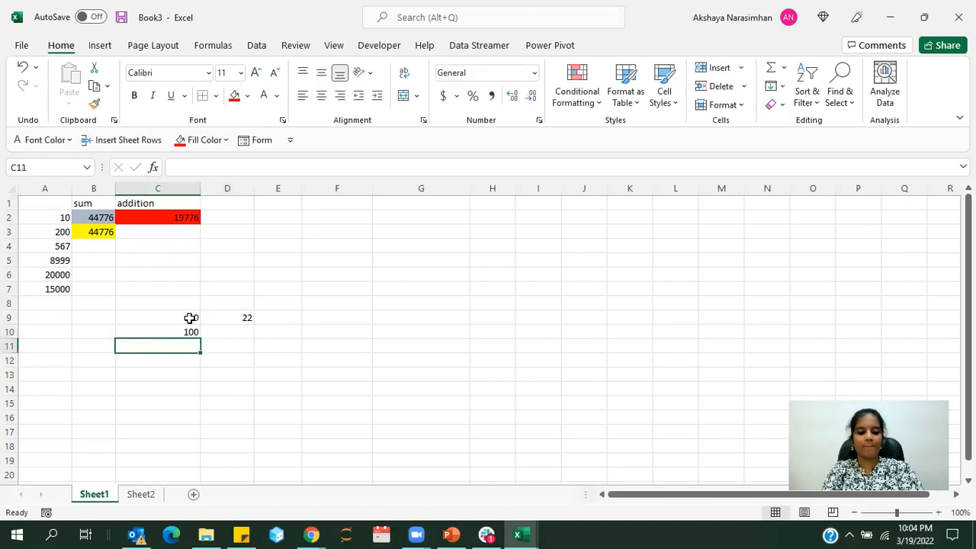
text(89)
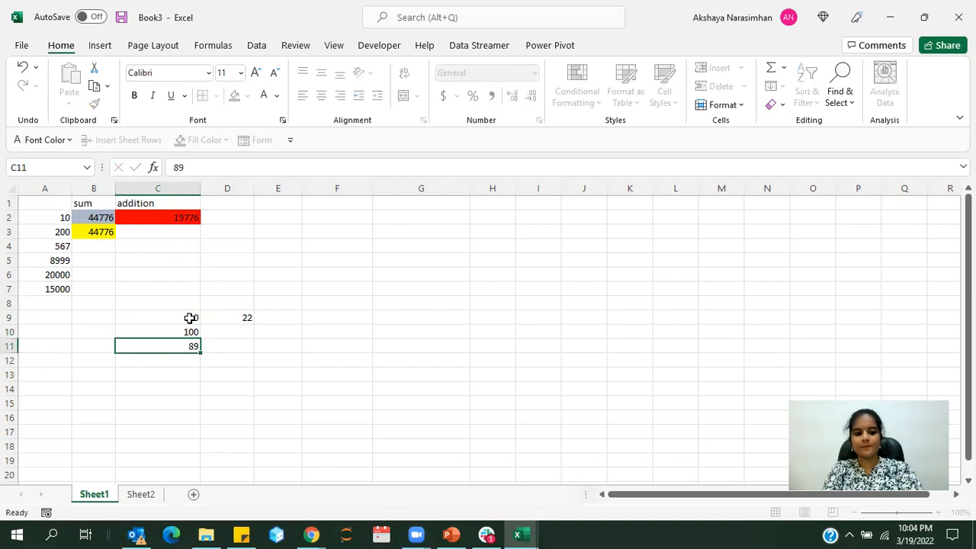
key(Return)
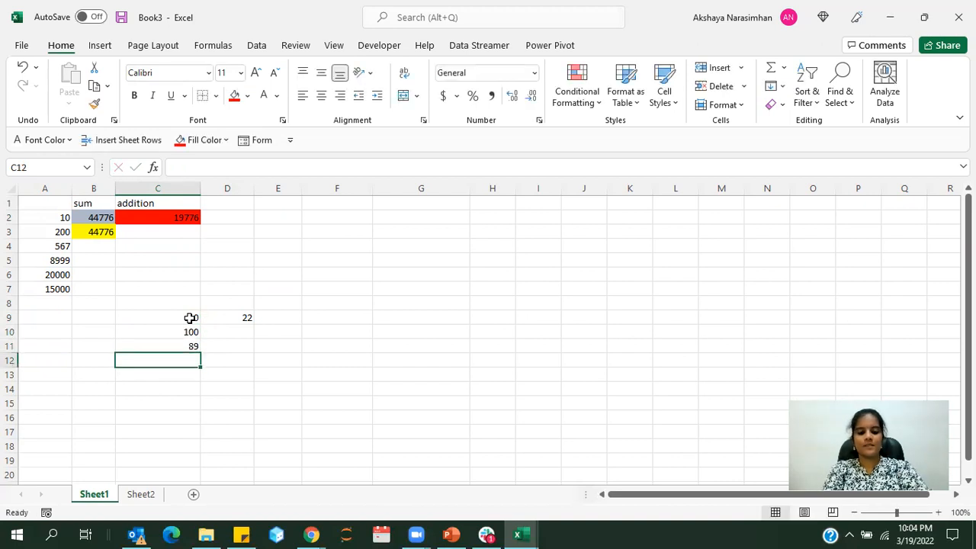
text(60)
Enter 20, 5 and 3 in cells D10 to D12
click(233, 332)
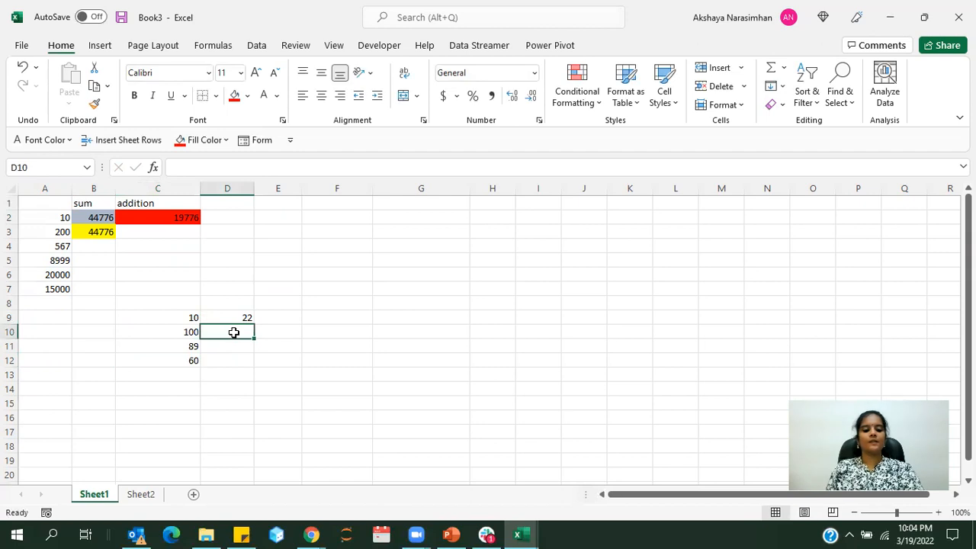
text(20)
key(Return)
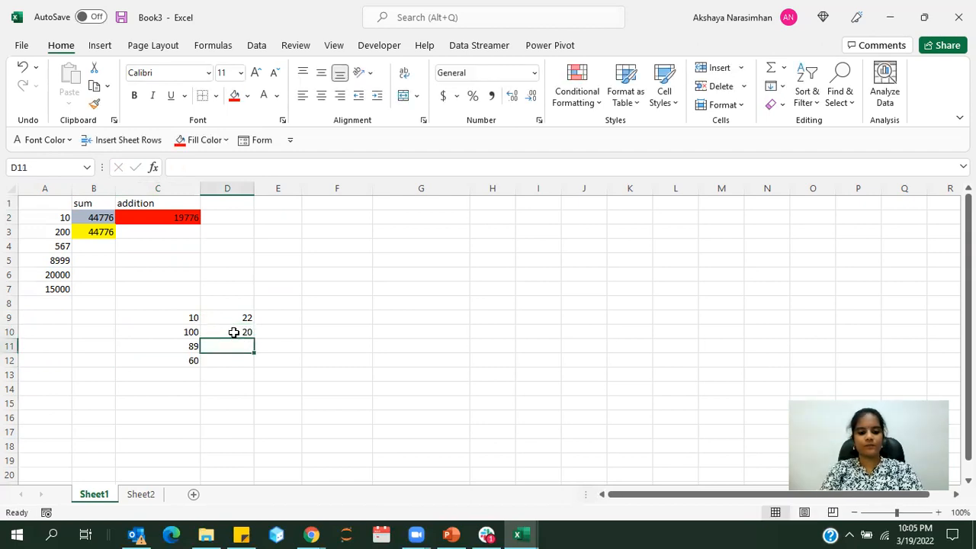
text(5)
key(Return)
text(3)
key(Return)
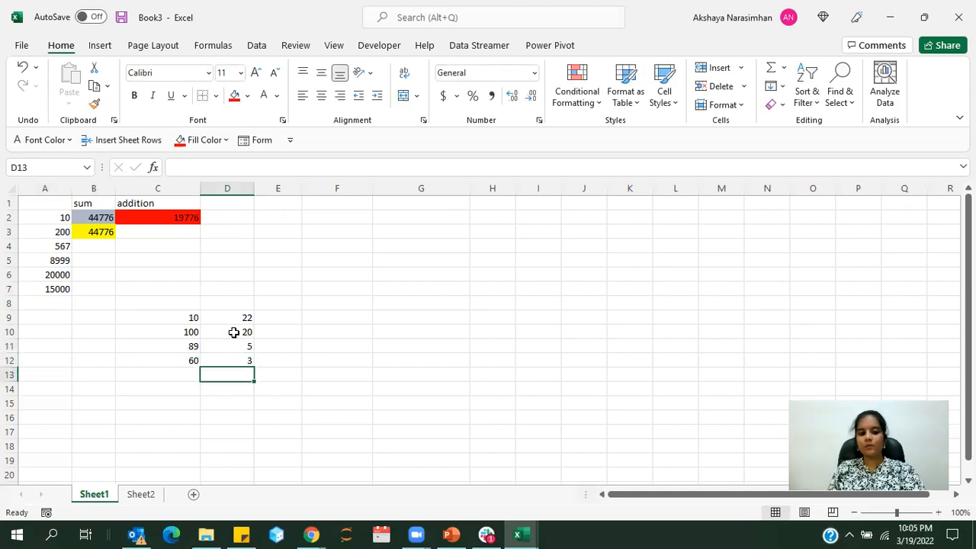
Enter the heading Symbols in cell E8 above the column beside the two-column number block
click(294, 303)
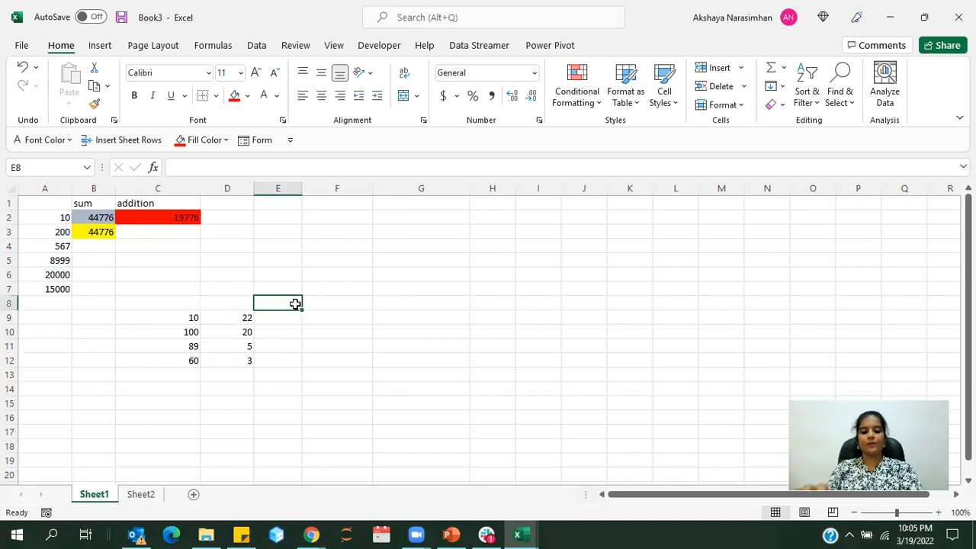
text(Symbo)
text(ld)
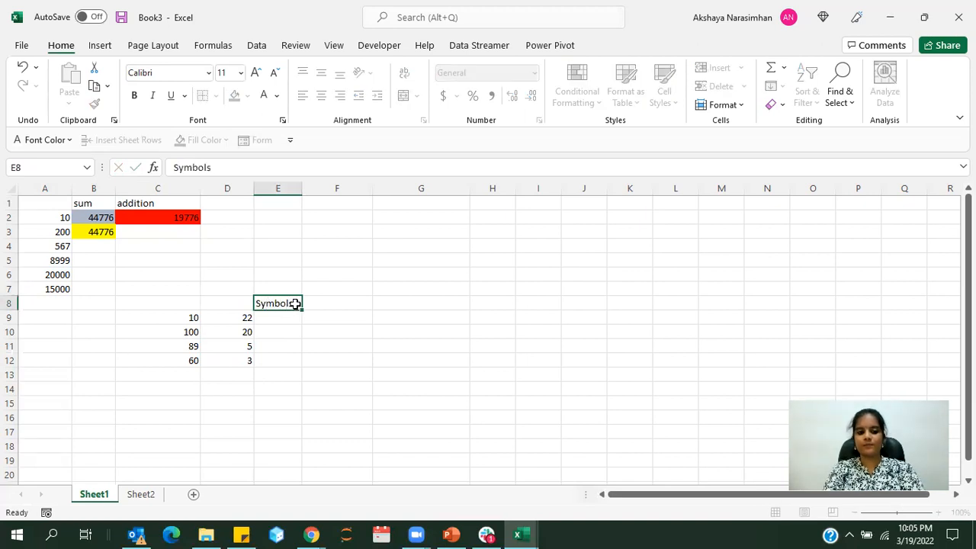
key(Return)
Add the first pair of numbers in E9 with the formula =C9+D9
text(=)
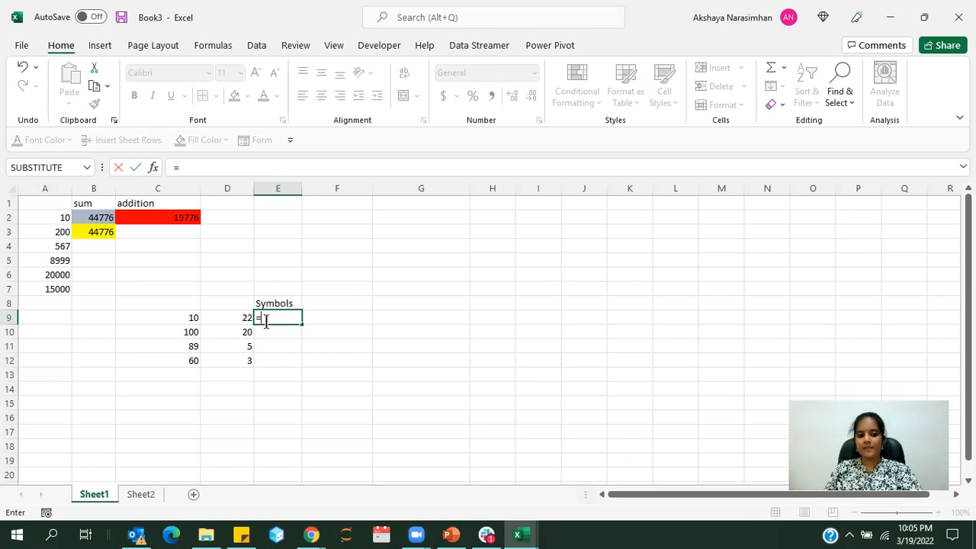
click(179, 318)
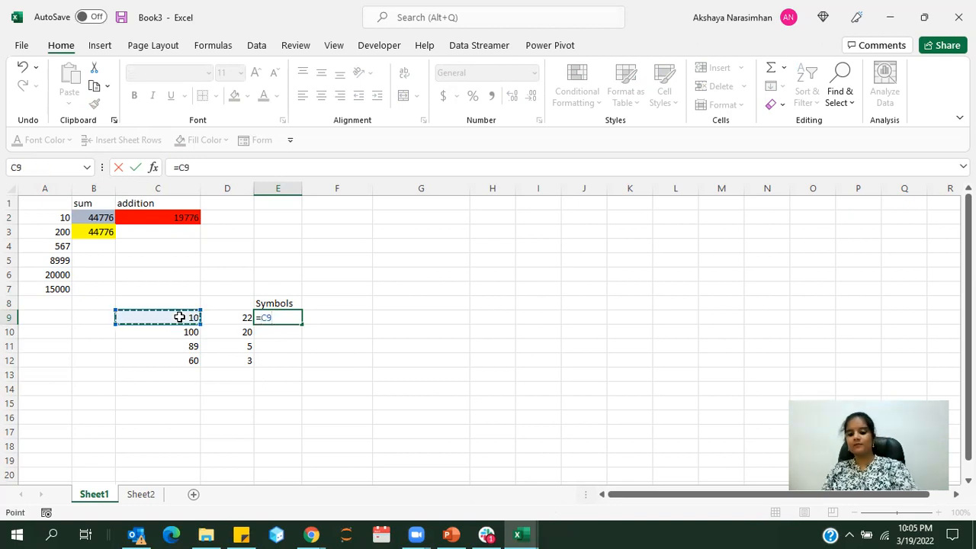
text(+)
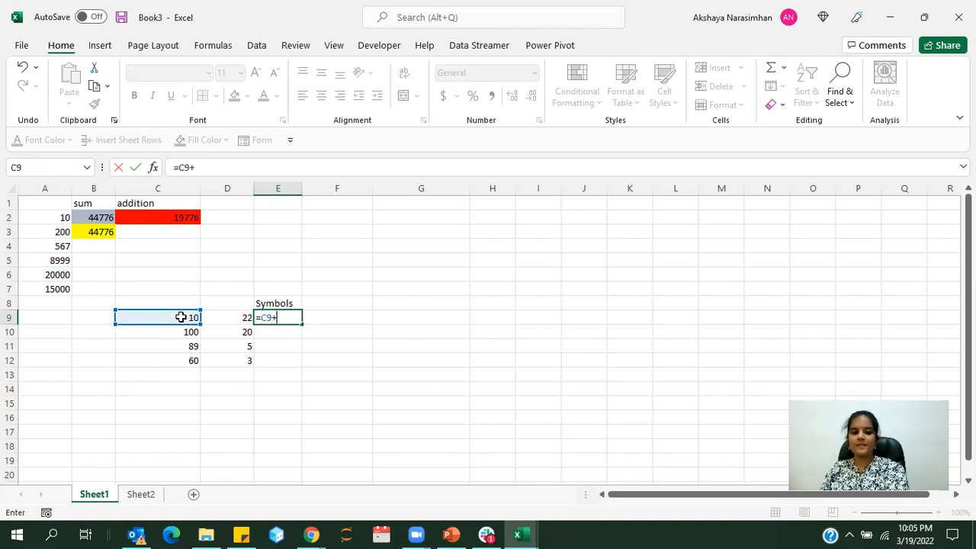
click(236, 320)
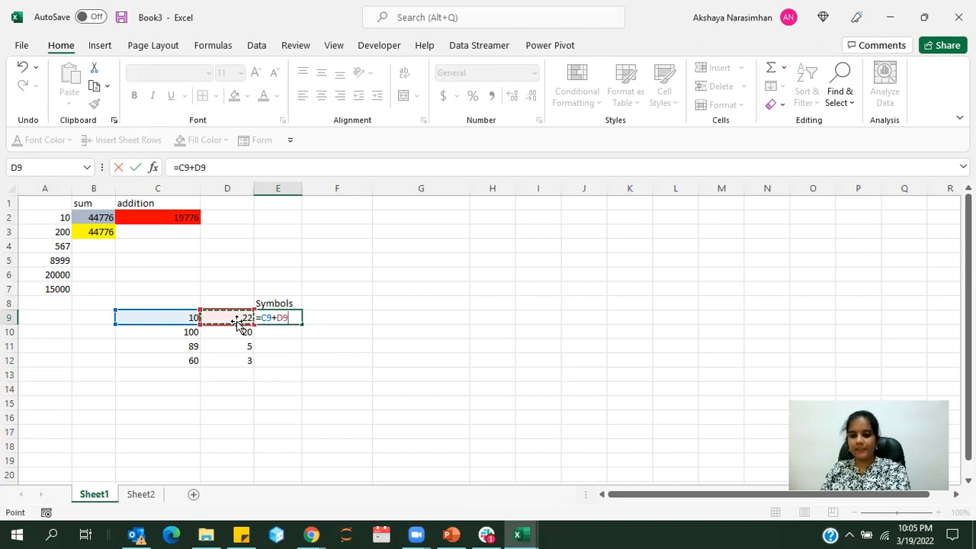
key(Return)
click(170, 320)
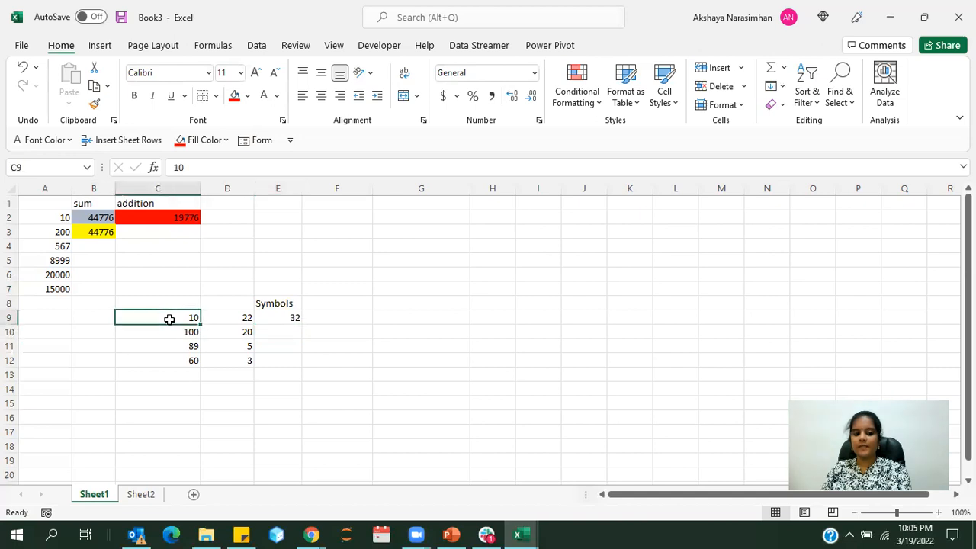
click(222, 317)
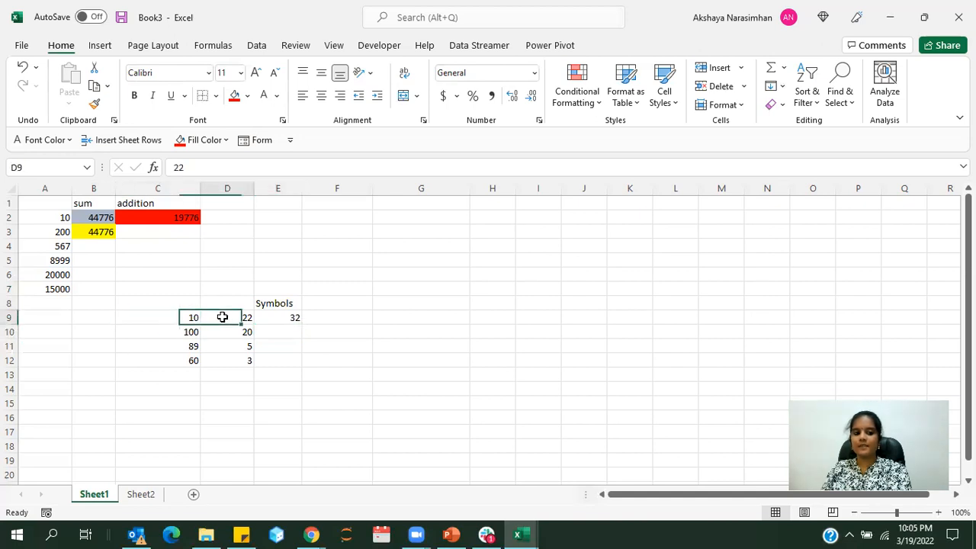
Subtract the second pair of numbers in E10 with the formula =C10-D10
click(264, 328)
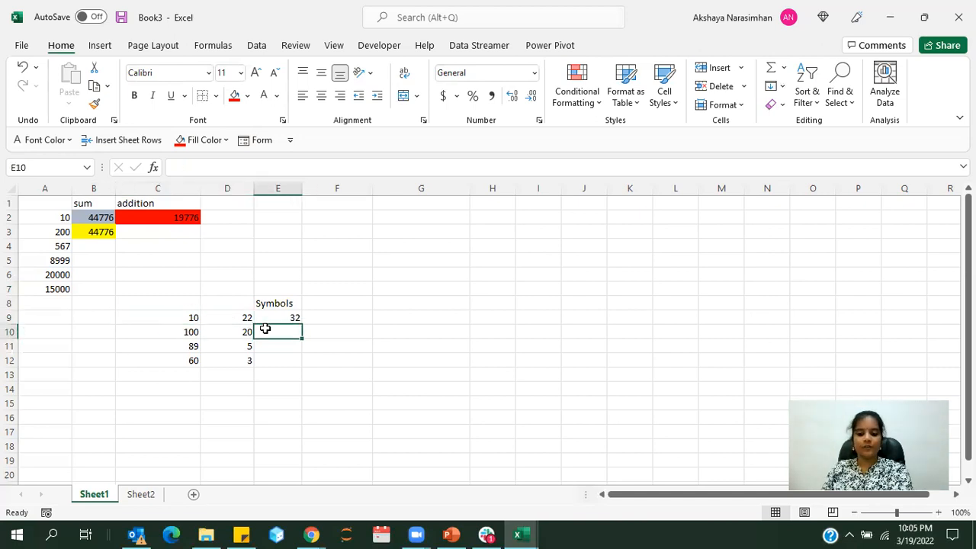
text(=)
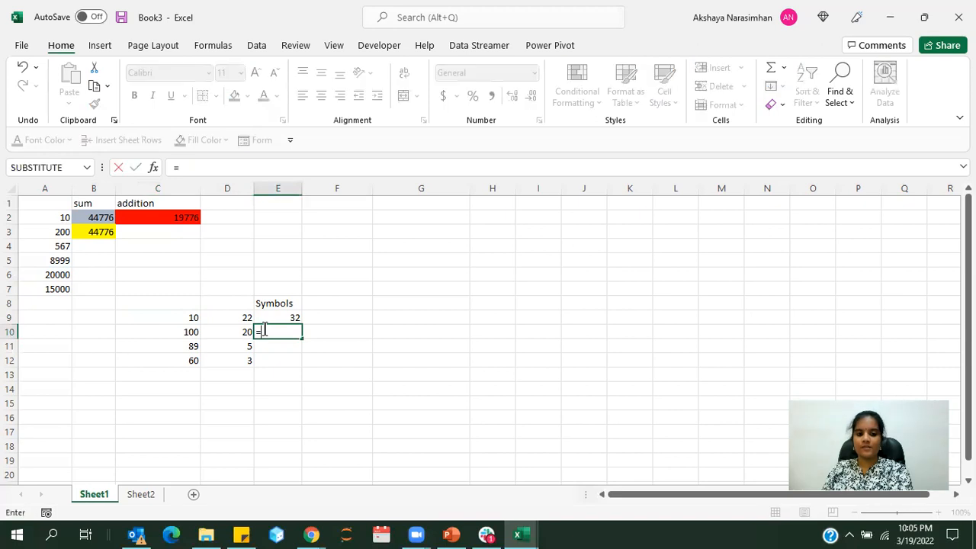
click(185, 332)
text(-)
click(214, 330)
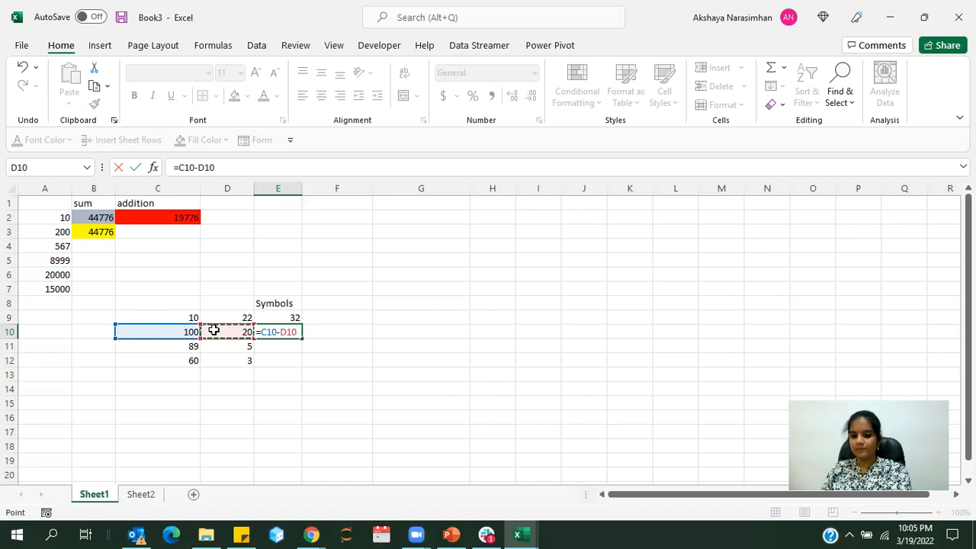
key(Return)
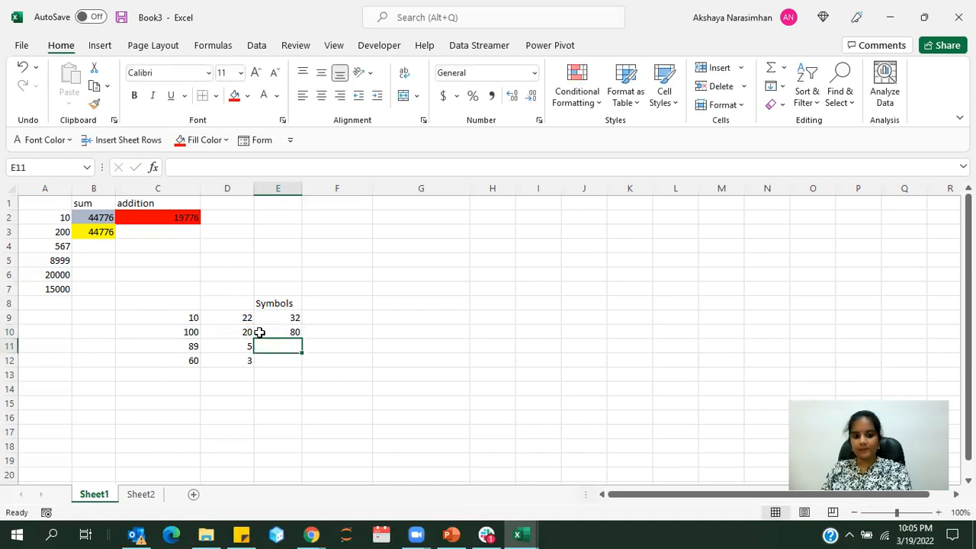
Multiply the third pair of numbers in E11 with the formula =C11*D11
text(=)
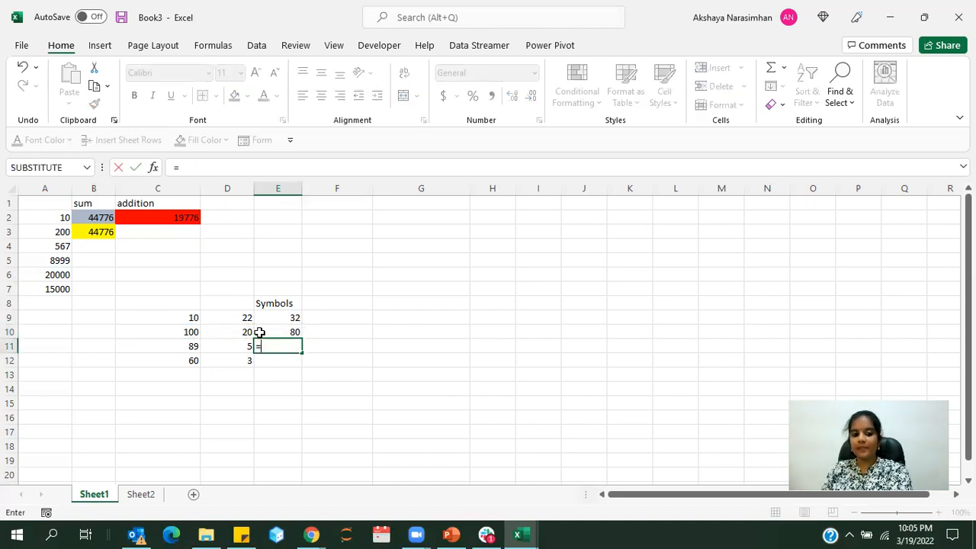
drag(260, 332, 251, 356)
key(BackSpace)
key(BackSpace)
key(BackSpace)
key(BackSpace)
key(BackSpace)
key(BackSpace)
key(BackSpace)
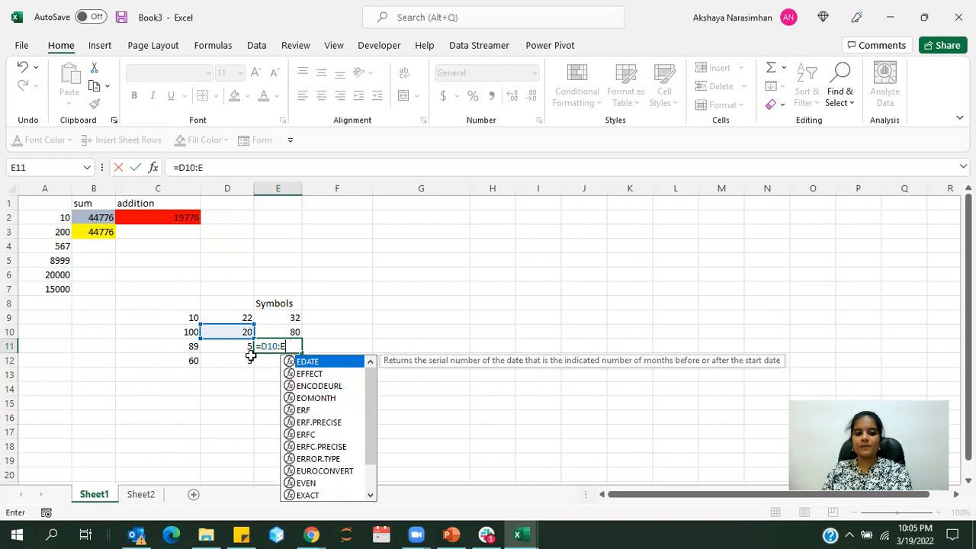
click(193, 347)
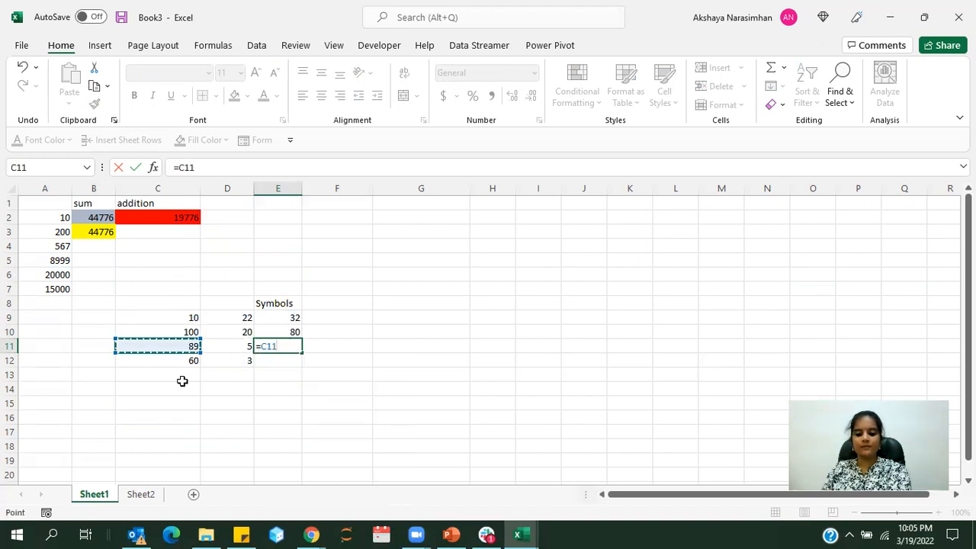
text(*)
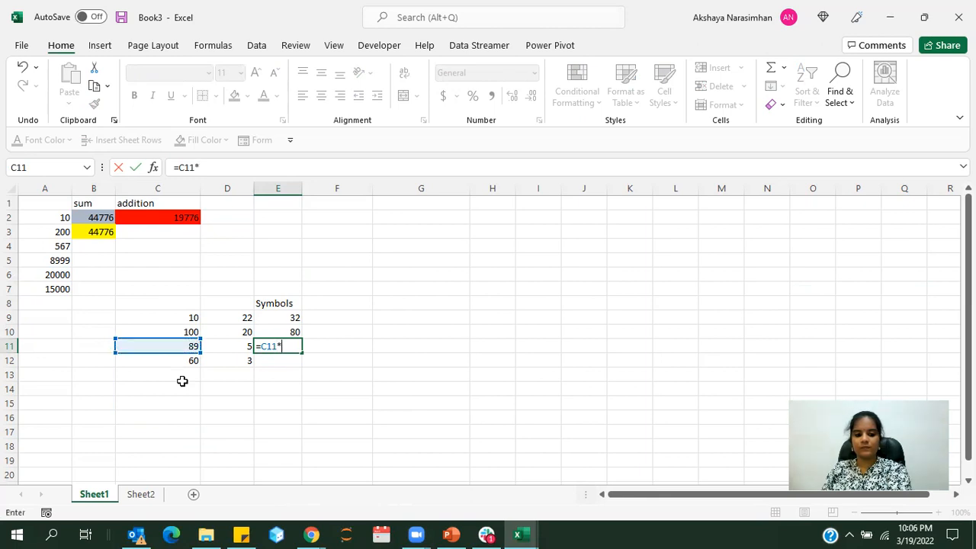
click(220, 347)
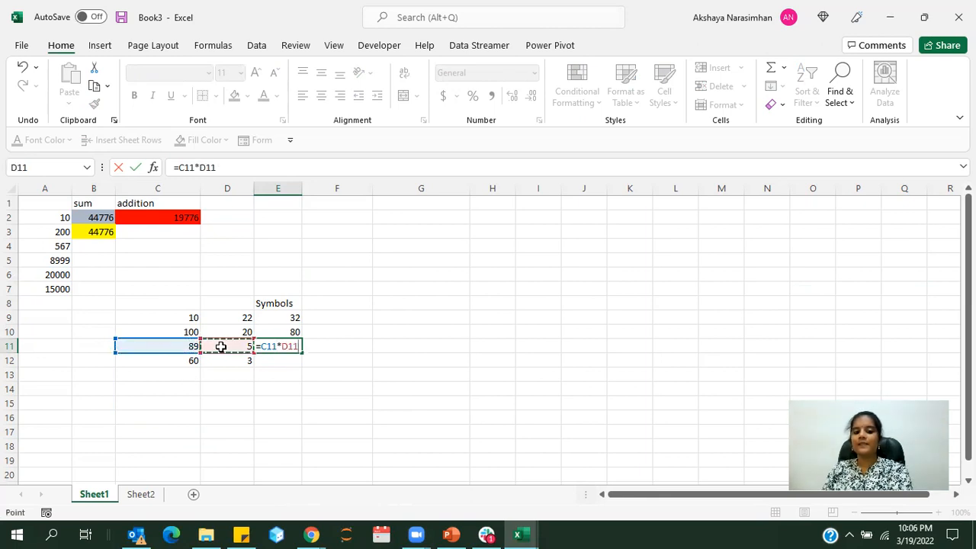
key(Return)
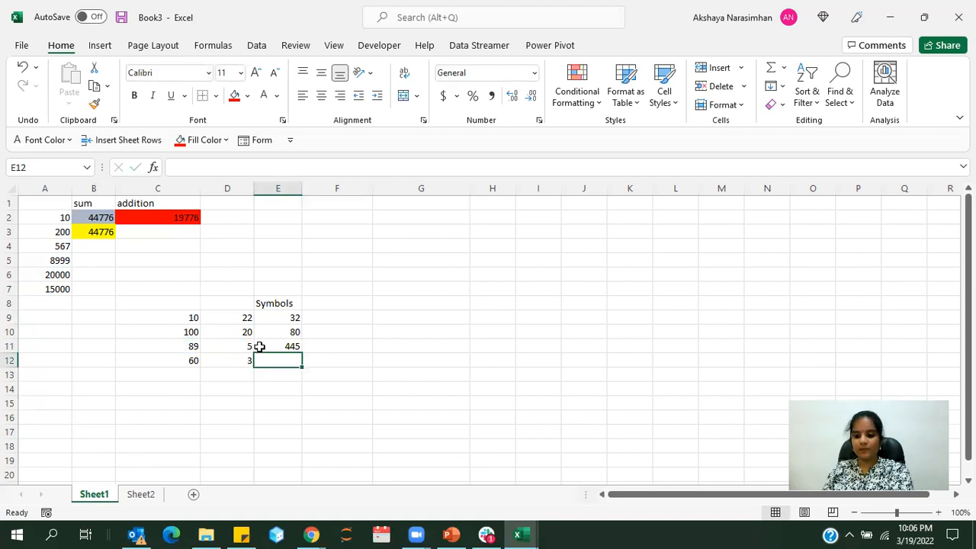
Divide the fourth pair of numbers in E12 with the formula =C12/D12
text(=)
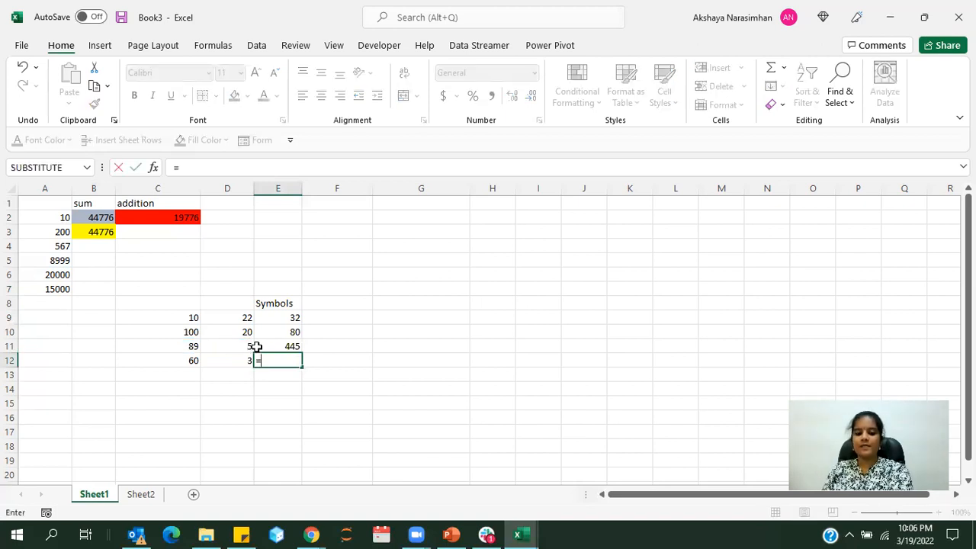
click(176, 364)
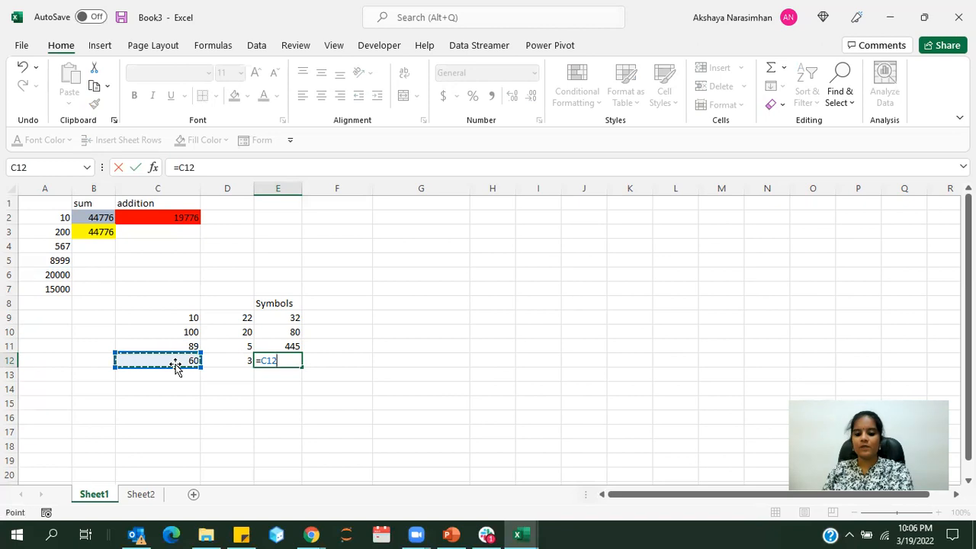
text(/)
click(222, 362)
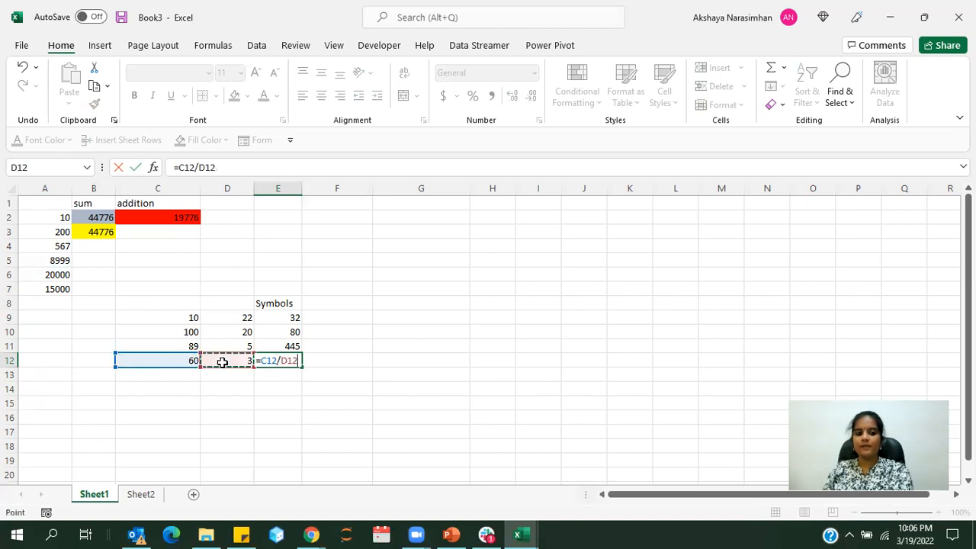
key(Return)
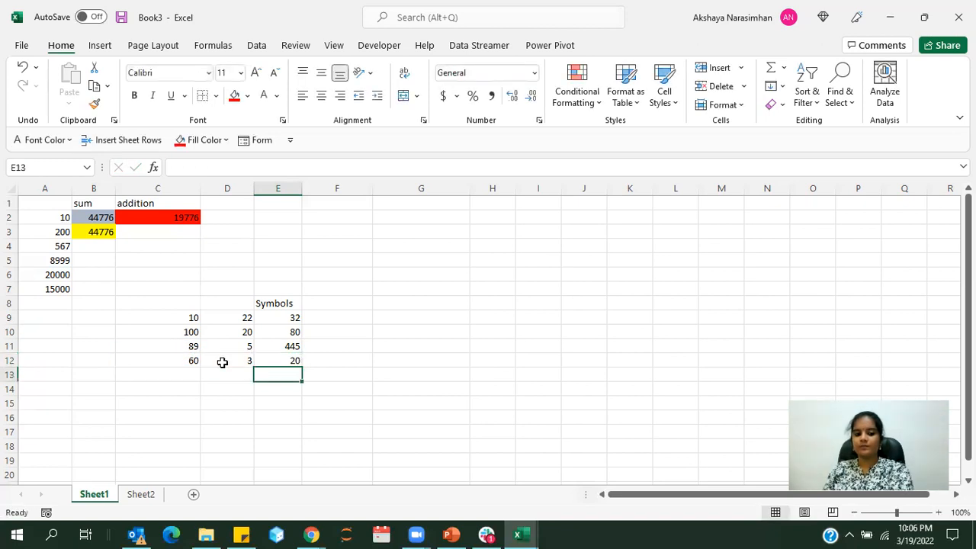
Label the first two results by entering "Addition +" in F9 and "Subtraction -" in F10
click(313, 319)
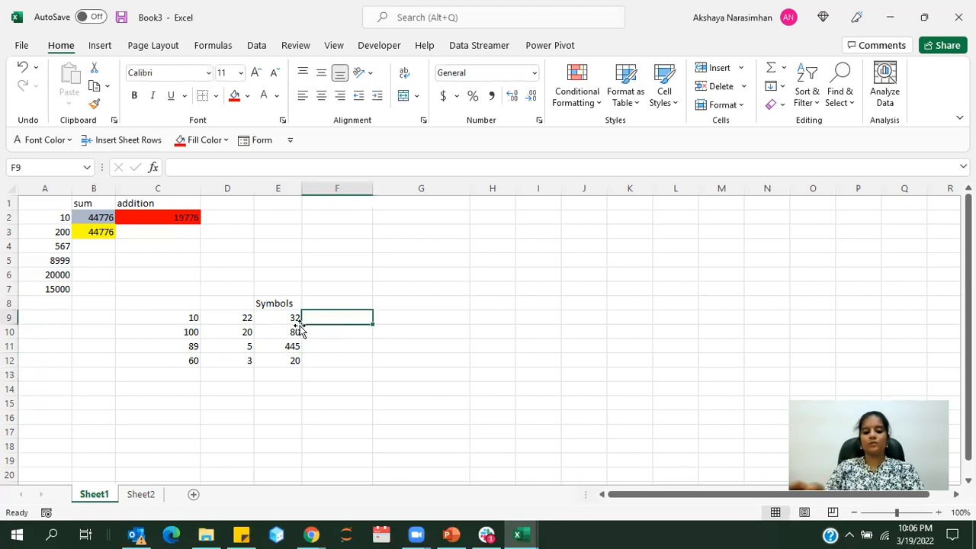
text(Addition +)
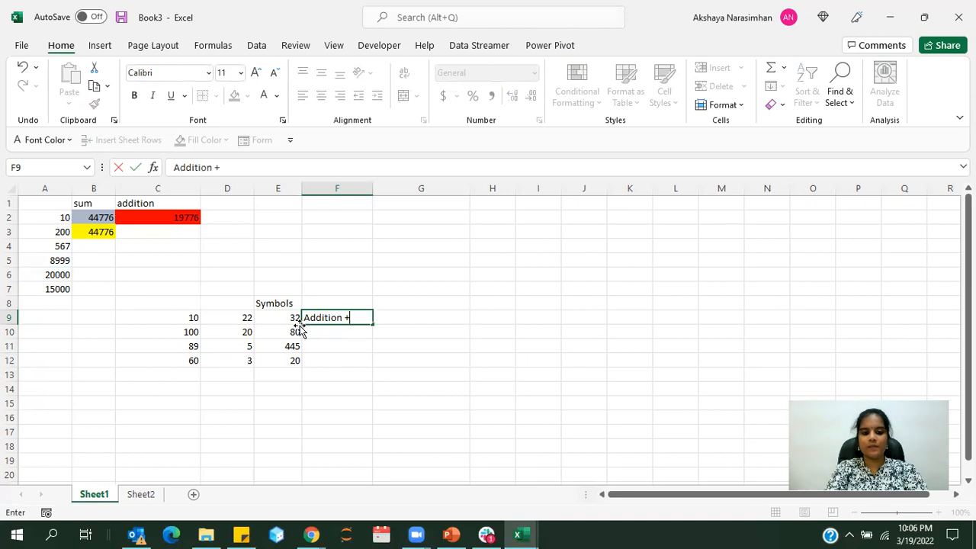
key(Return)
text(Su)
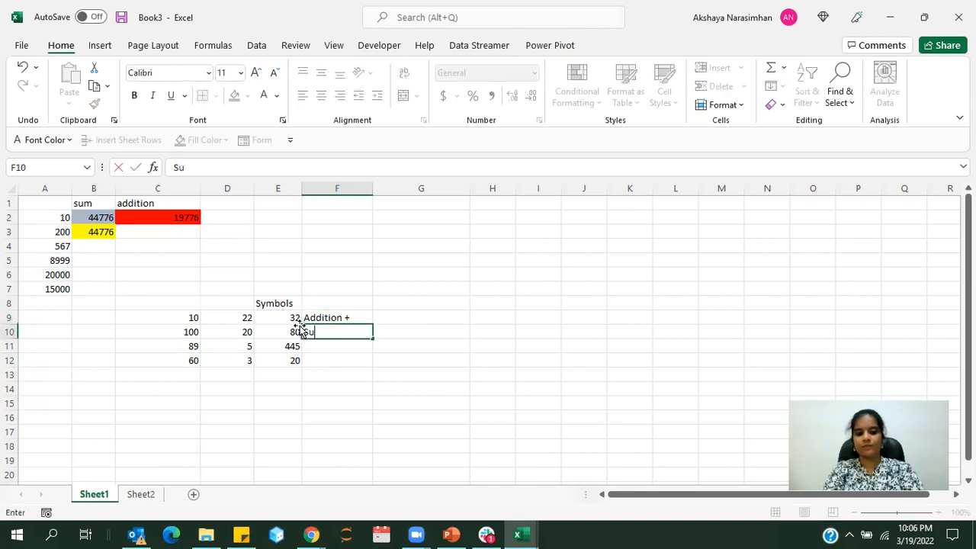
text(btraction )
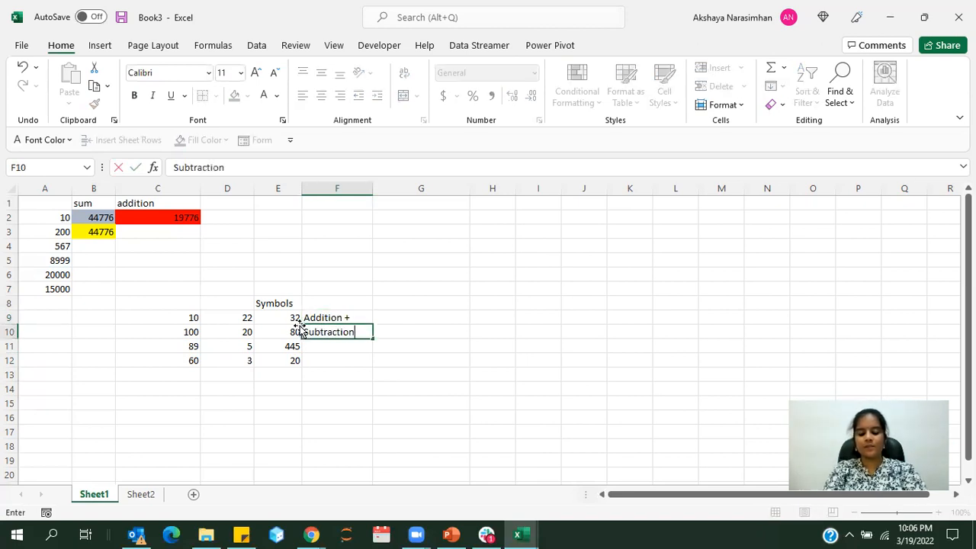
text(-)
key(Return)
Label the remaining results by entering "Multiplication *" in F11 and "Division /" in F12
text(Mu)
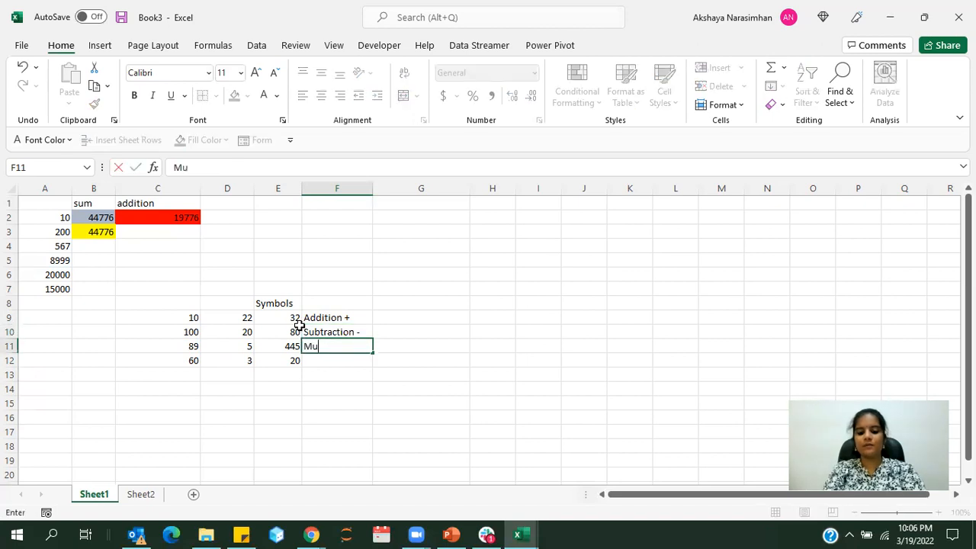
text(ltiplication)
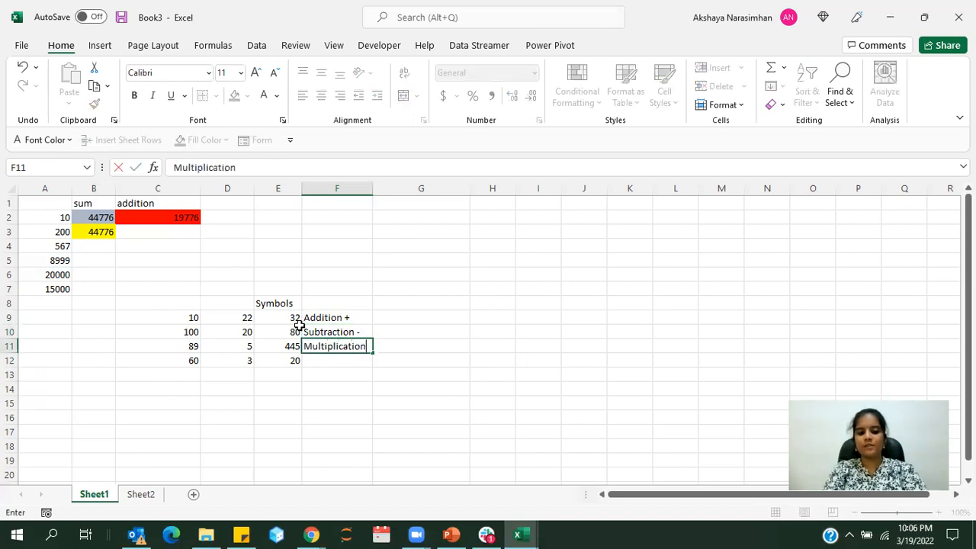
text( *)
key(Return)
text(Division /)
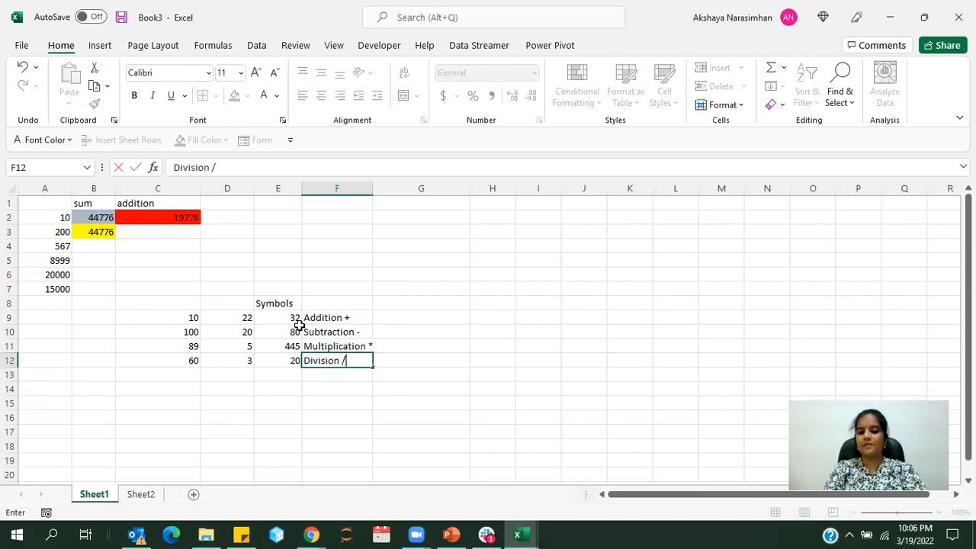
key(Return)
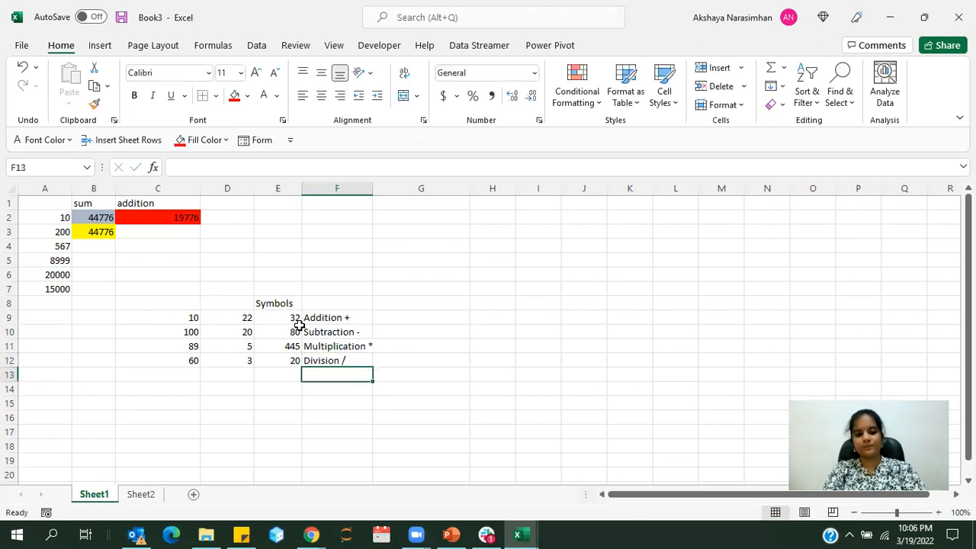
Review the operator results in E9 to E12 with their labels, and compare them with the SUM cells in column B
click(282, 332)
click(320, 318)
drag(279, 319, 283, 357)
click(282, 358)
click(81, 219)
click(89, 243)
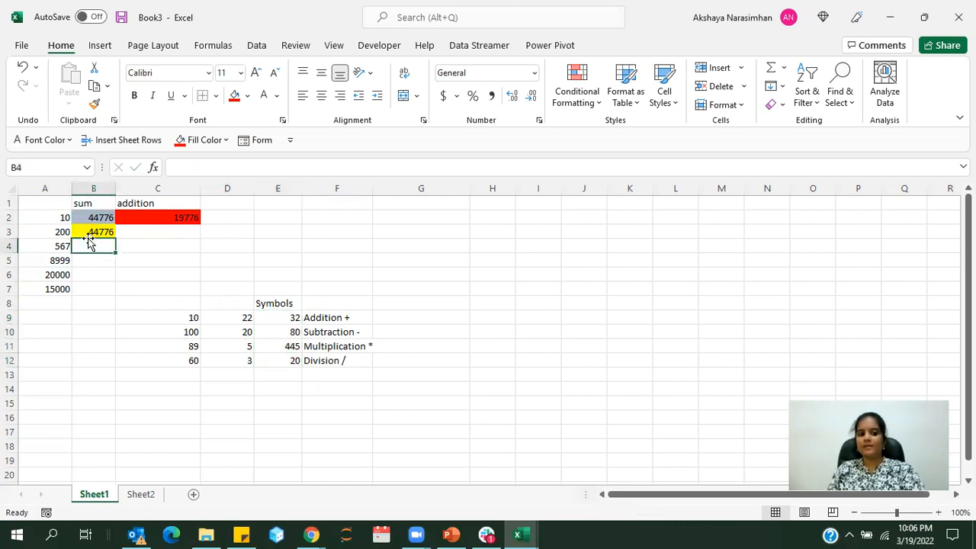
click(320, 347)
click(342, 394)
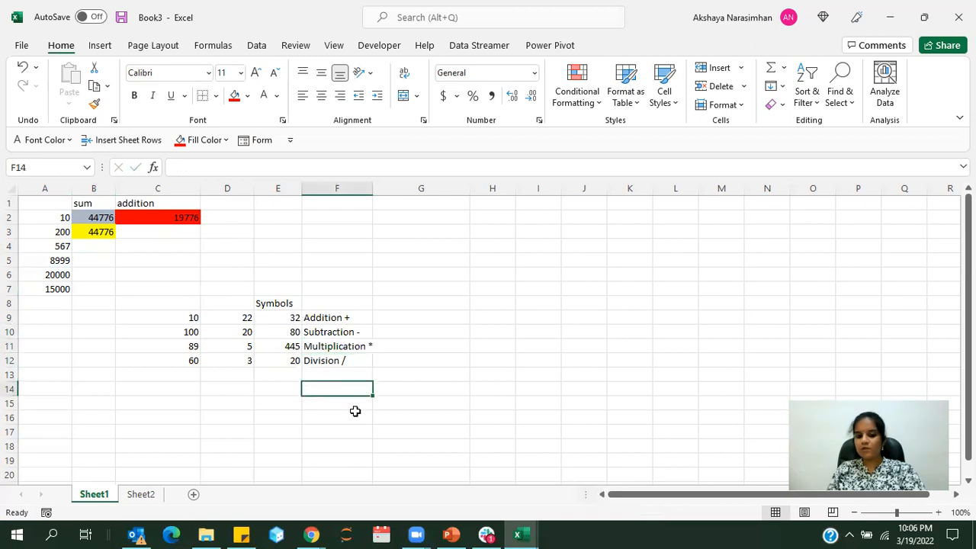
click(471, 421)
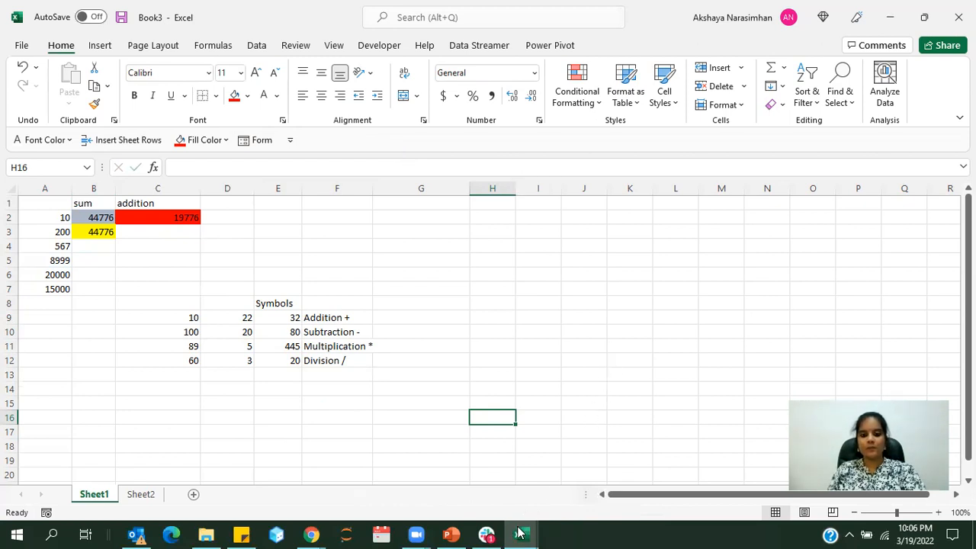
Switch to the Assignment 1 workbook and select cell H1, next to the BUSINESS STUDIES heading on the Marksheet sheet
click(634, 341)
click(499, 406)
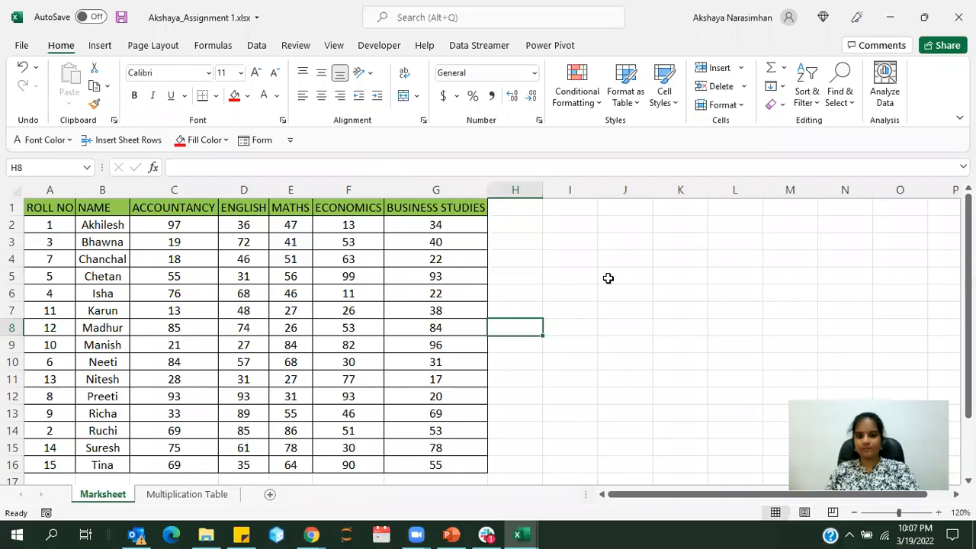
click(518, 214)
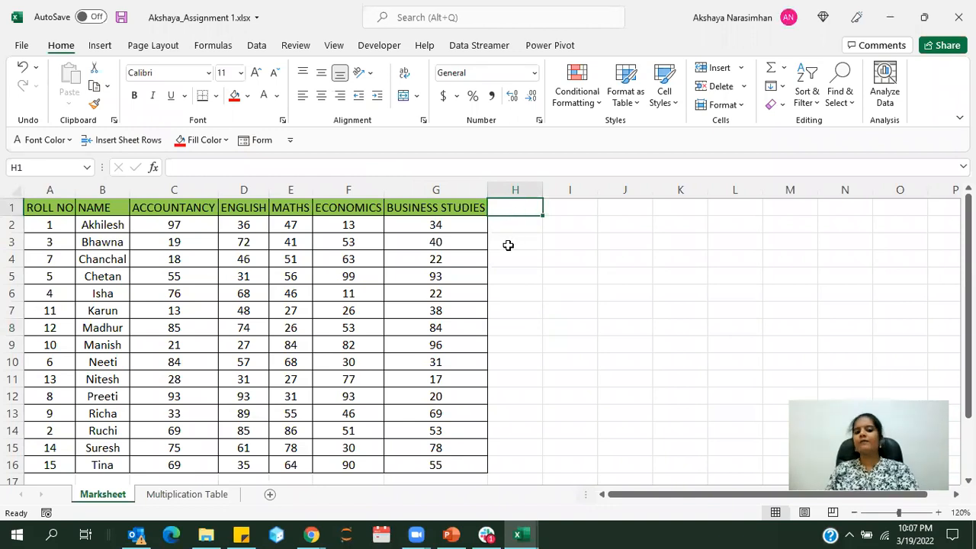
click(504, 228)
click(511, 243)
click(508, 274)
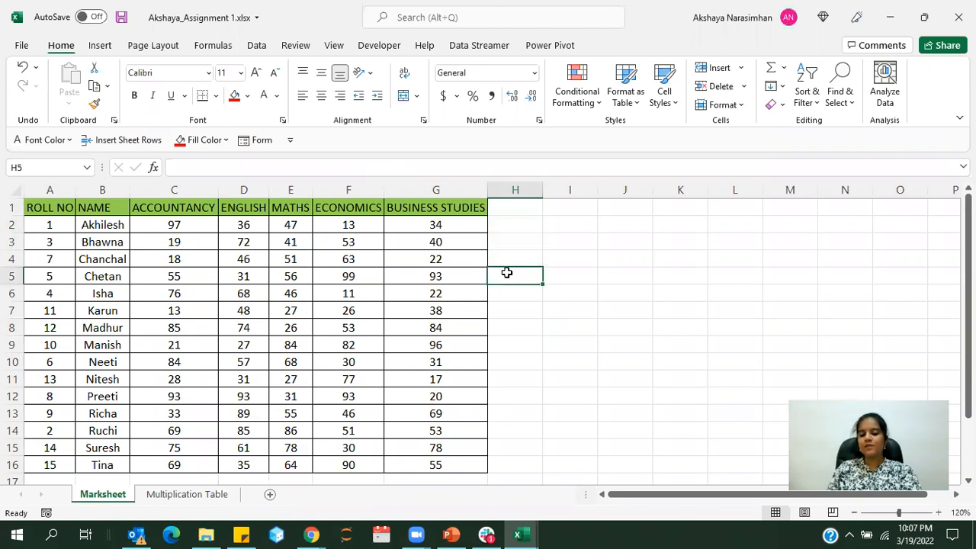
click(518, 364)
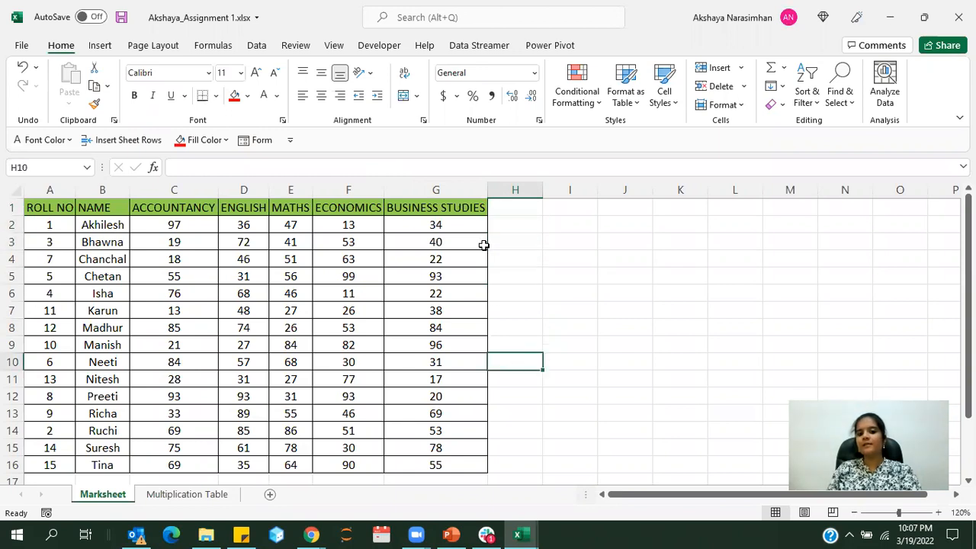
Add the heading TOTAL in H1 and total the first student's marks in H2 with =SUM(C2:G2)
click(507, 212)
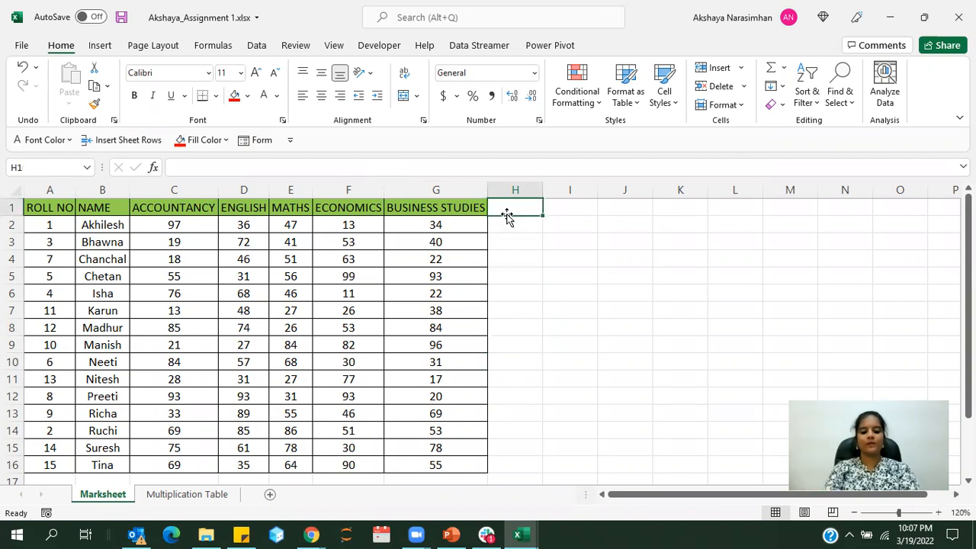
text(TOTAL)
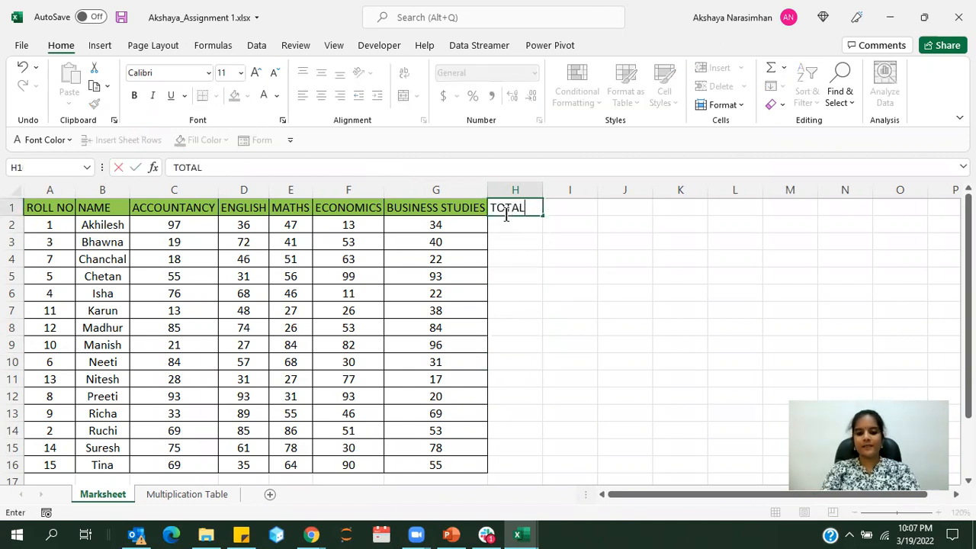
key(Return)
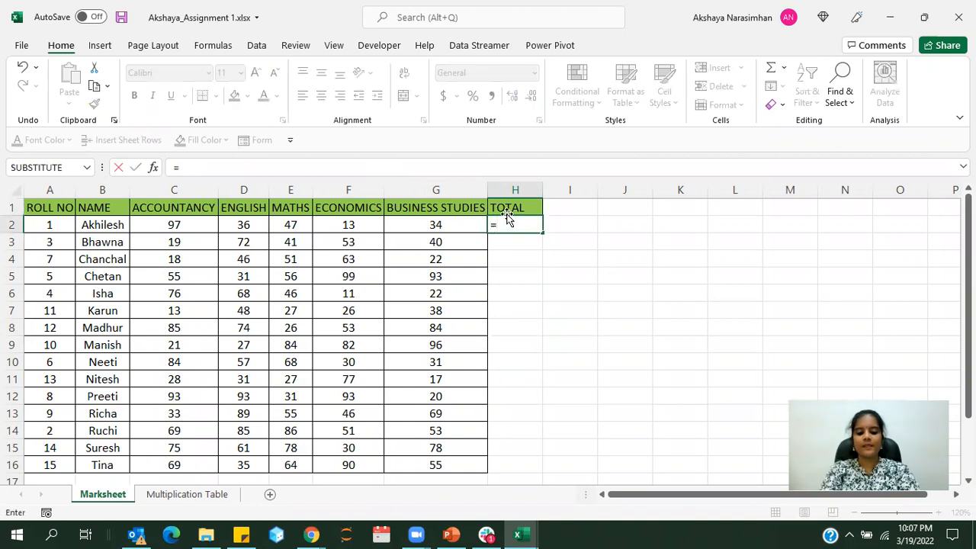
text(SUM()
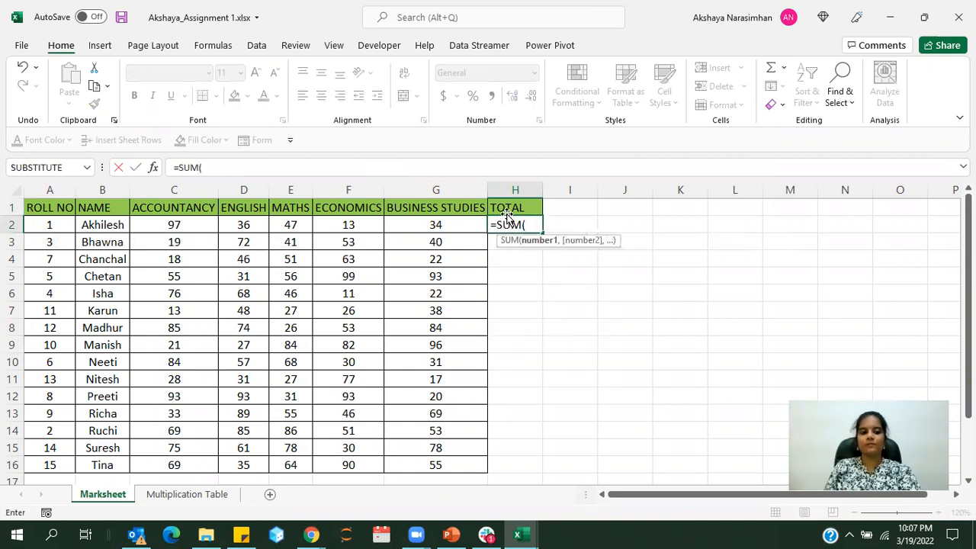
drag(188, 223, 447, 224)
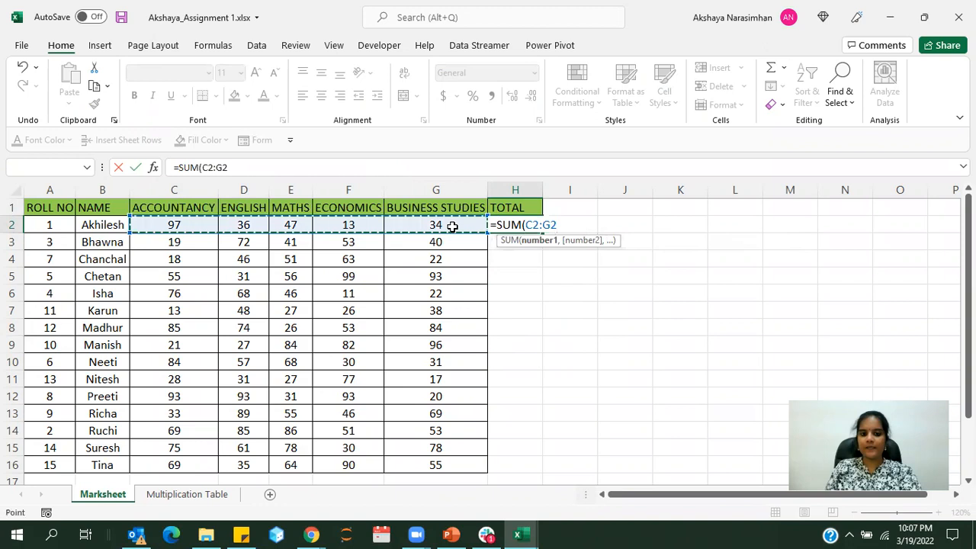
text())
key(Return)
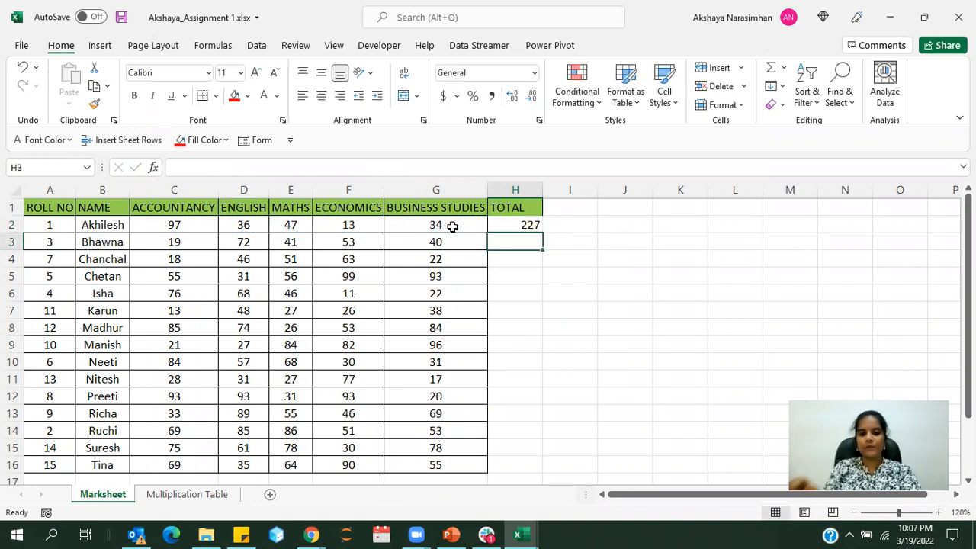
Add the headings LOWEST MARK in I1 and HIGHEST MARK in J1
click(572, 210)
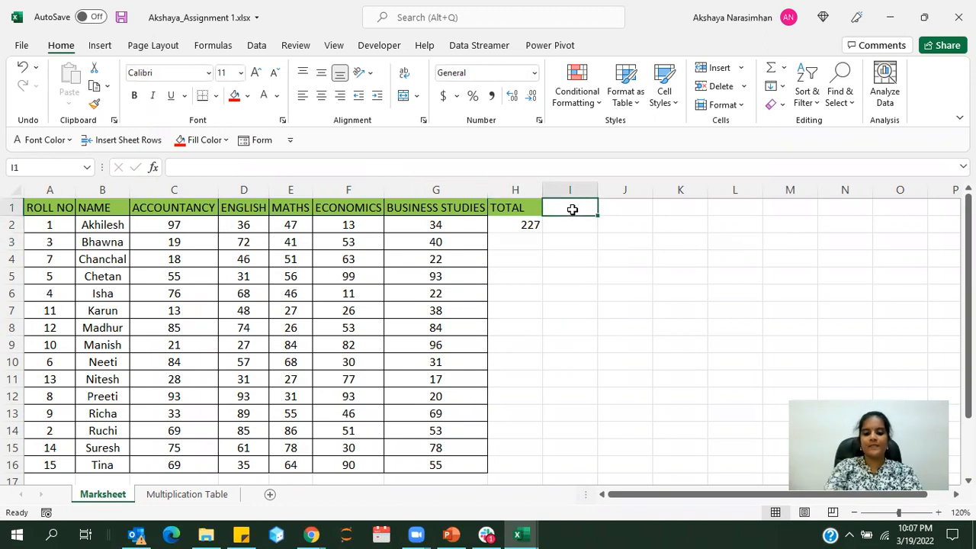
text(LOWEST MARK)
key(Tab)
text(HIGHEST MARK)
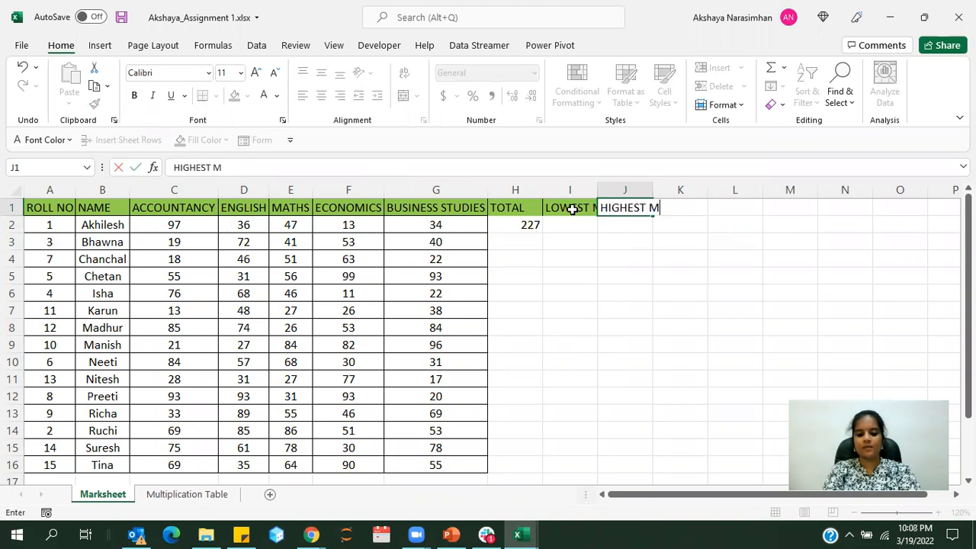
key(Return)
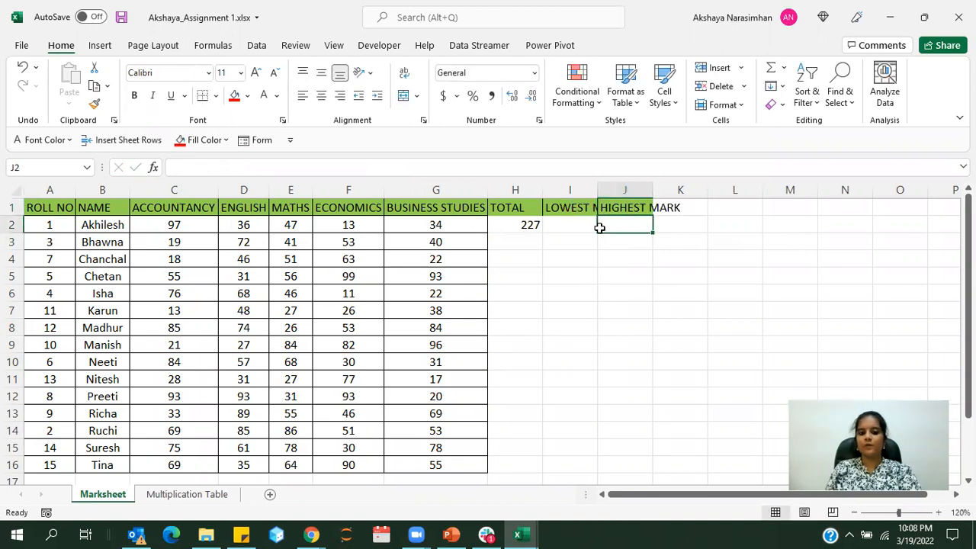
Find the first student's lowest mark in I2 with the formula =MIN(C2:G2)
click(582, 222)
text(=MIN()
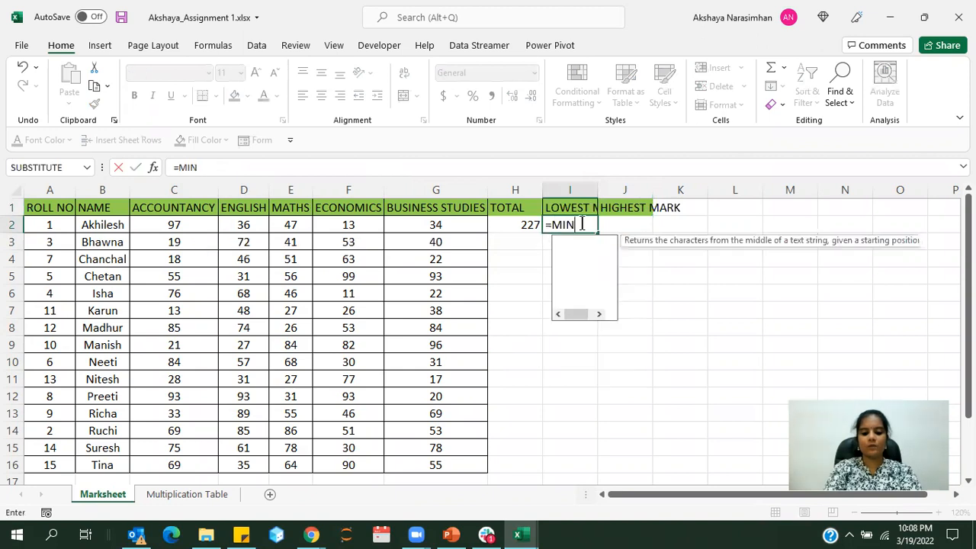
click(146, 222)
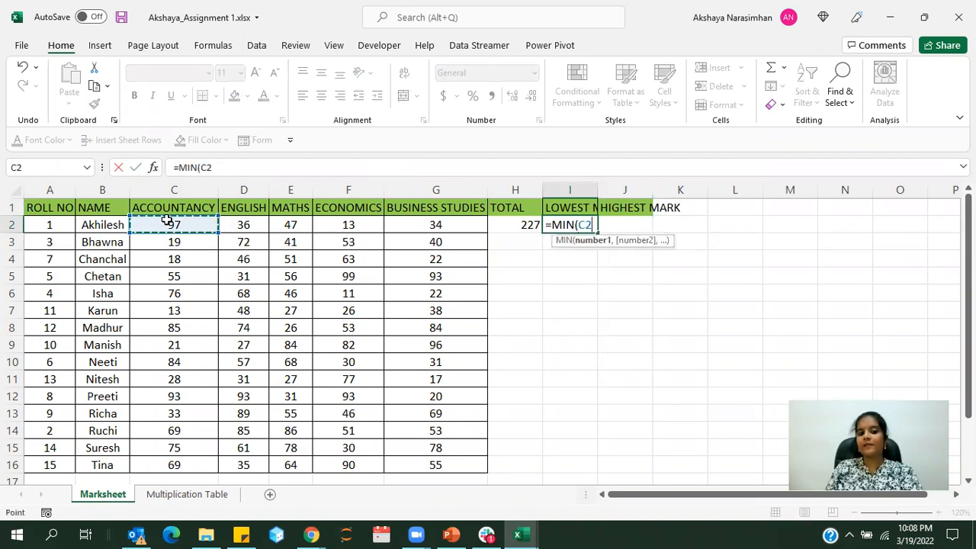
drag(169, 220, 470, 223)
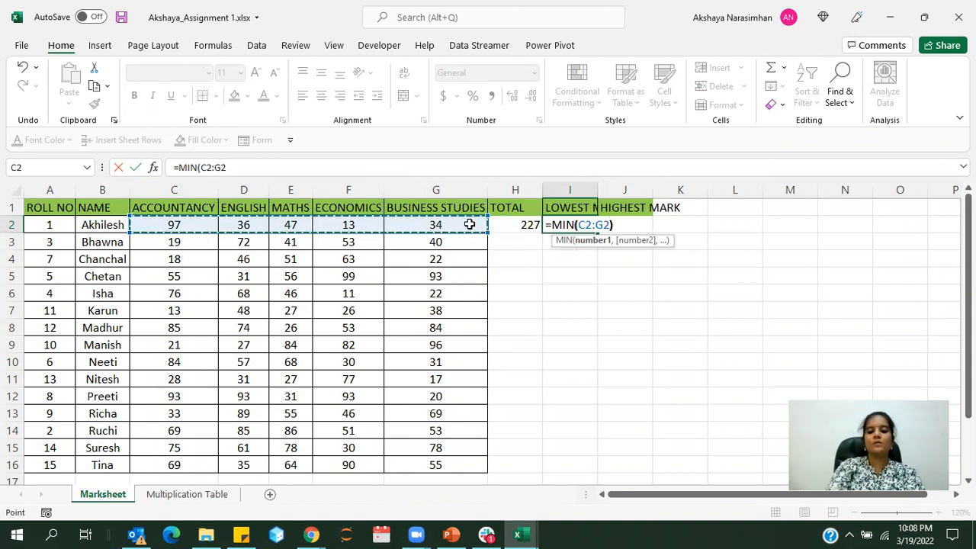
text())
key(Return)
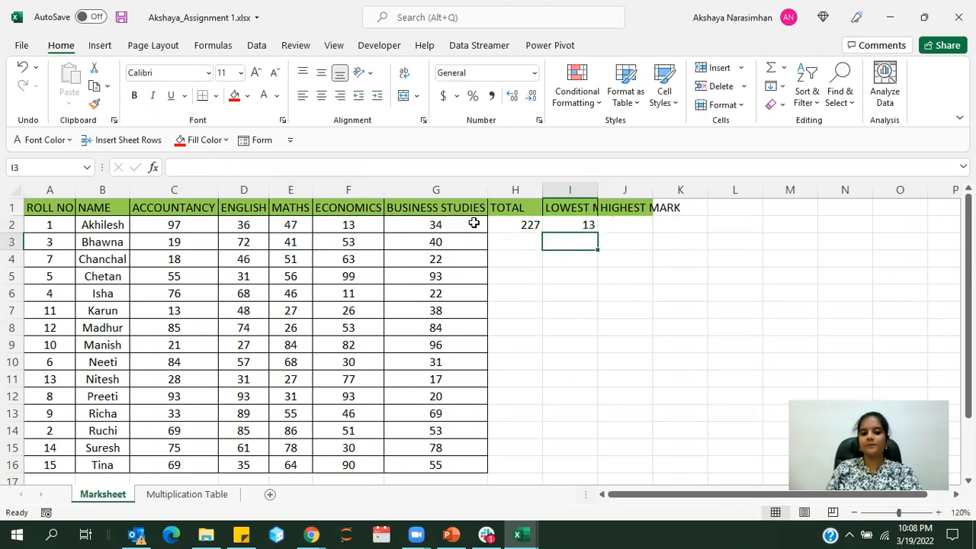
Find the first student's highest mark in J2 with the formula =MAX(C2:G2)
click(620, 219)
text(=MAX()
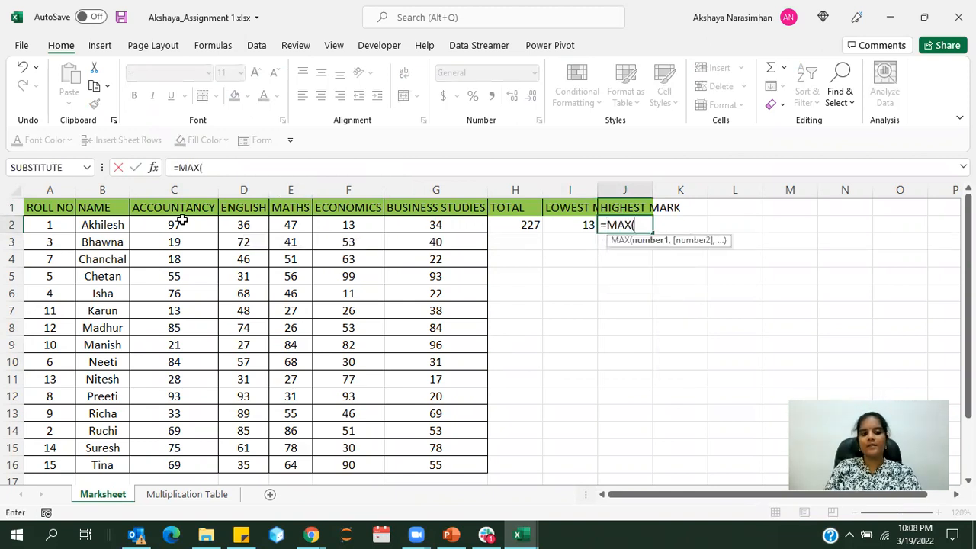
drag(183, 221, 435, 224)
text())
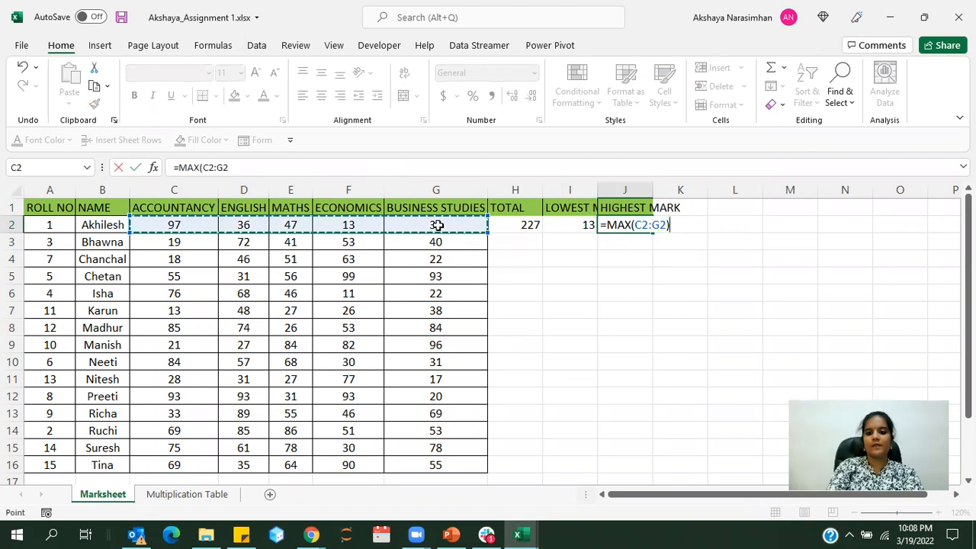
key(Return)
Fill the SUM formula from H2 down to H3 and inspect the cell references in the copied formula
click(529, 224)
click(515, 242)
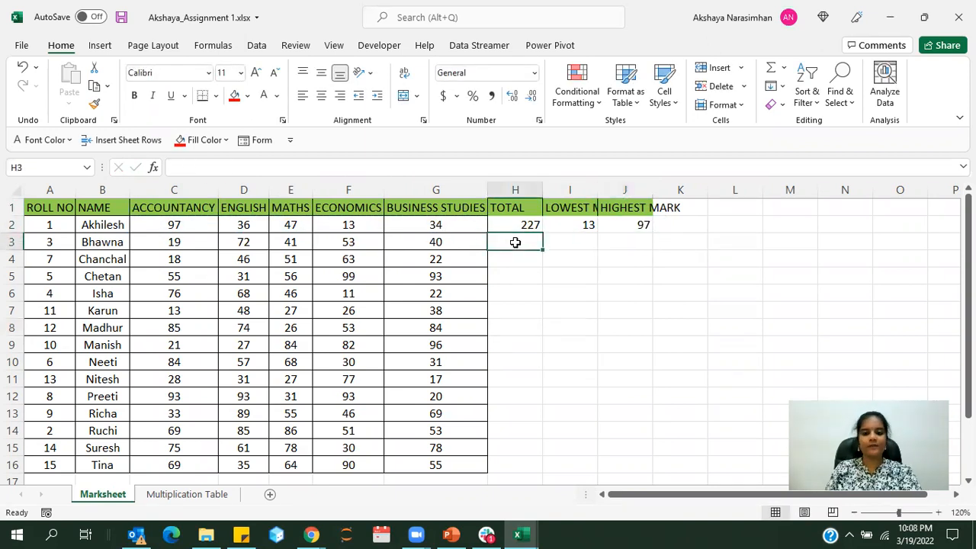
click(517, 223)
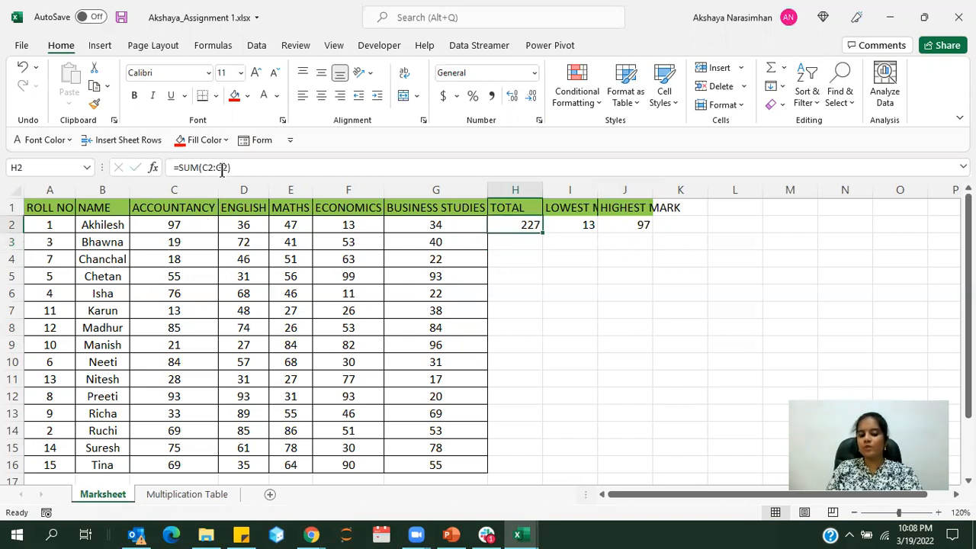
mouse_move(541, 231)
mouse_down()
mouse_move(539, 245)
mouse_move(539, 231)
mouse_up()
click(937, 513)
click(936, 512)
click(936, 513)
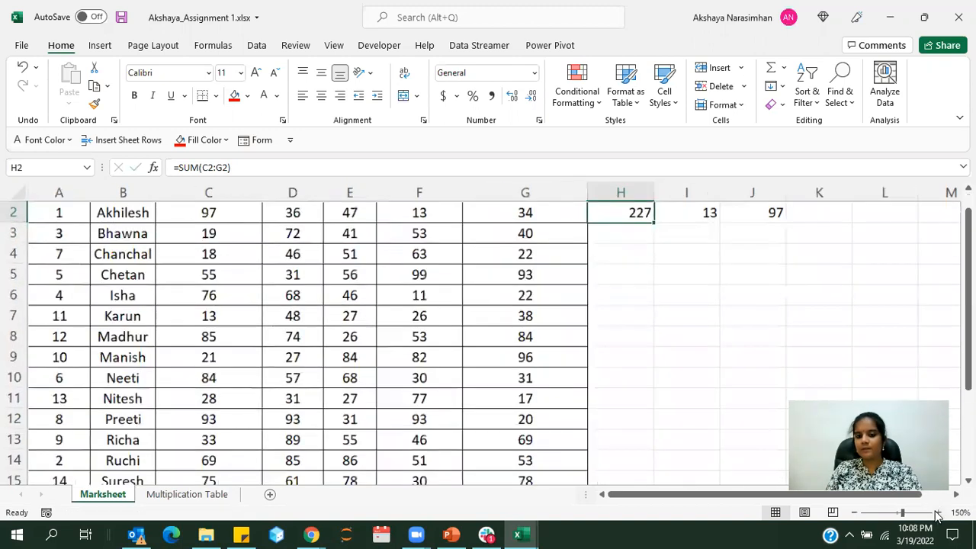
click(936, 512)
click(937, 512)
click(936, 512)
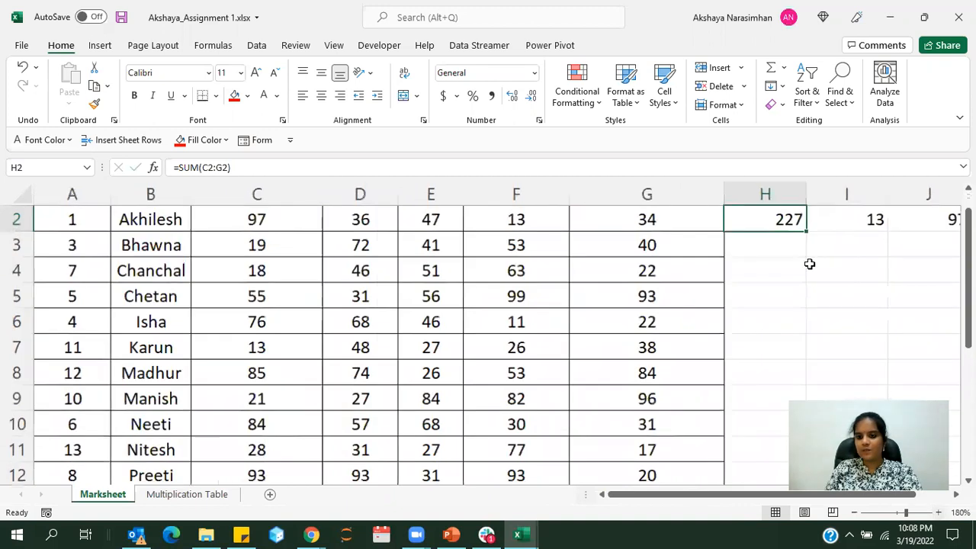
scroll(809, 264, up, 1)
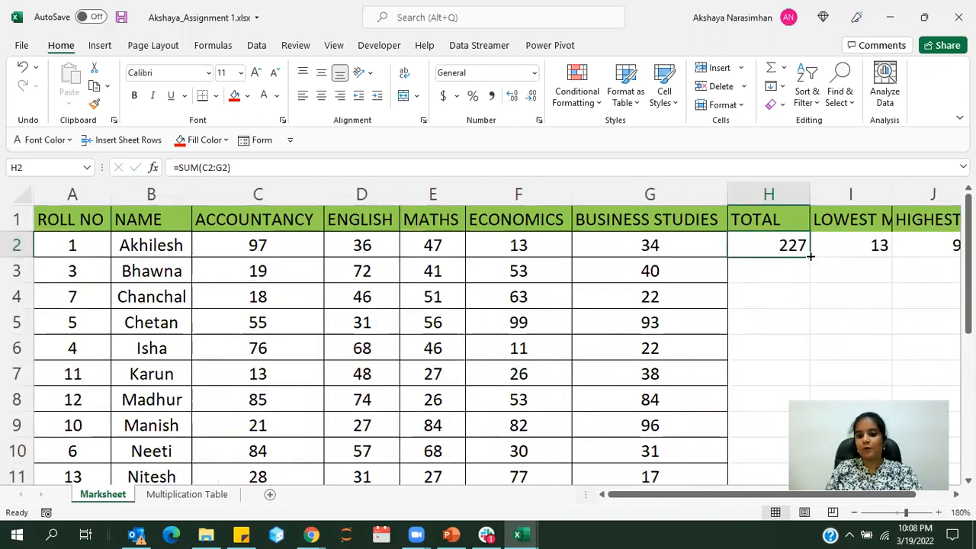
drag(810, 257, 808, 274)
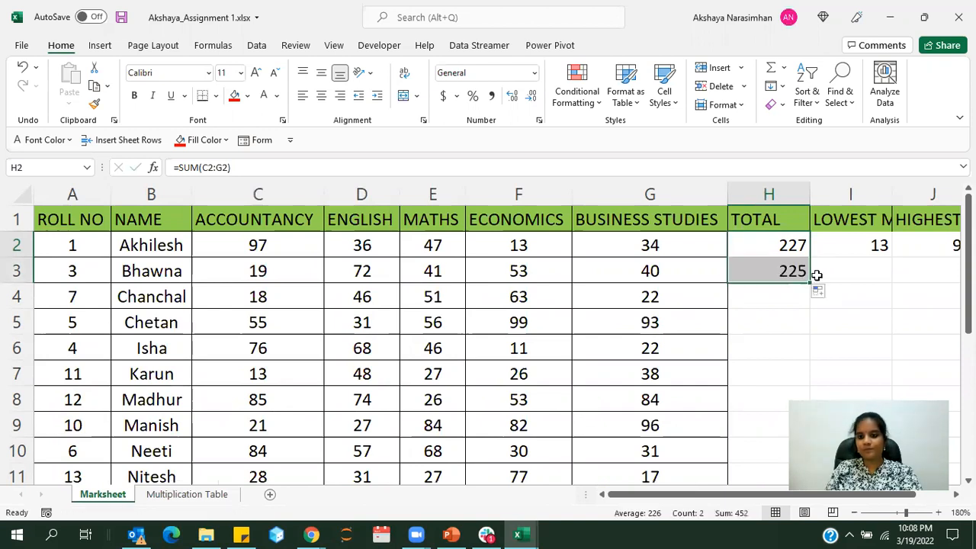
click(812, 277)
click(786, 274)
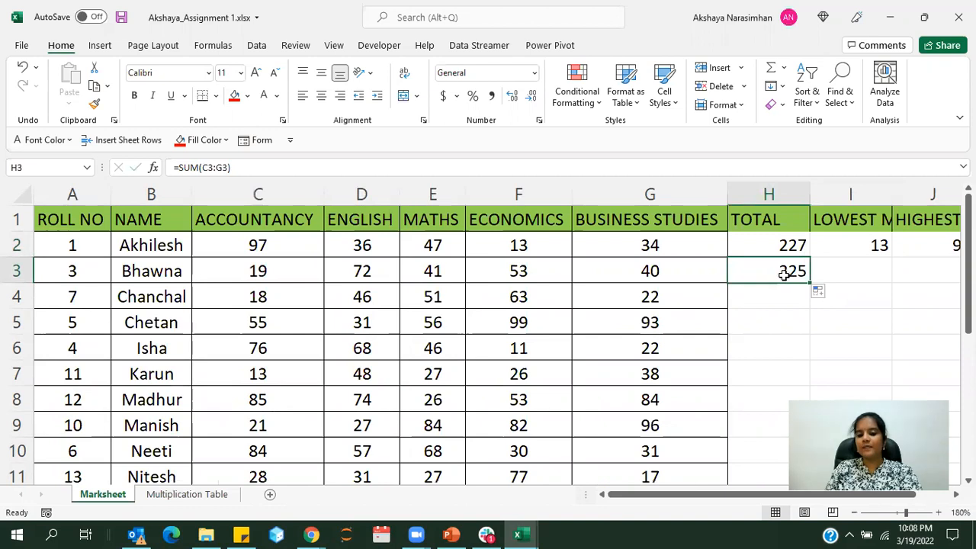
double_click(784, 275)
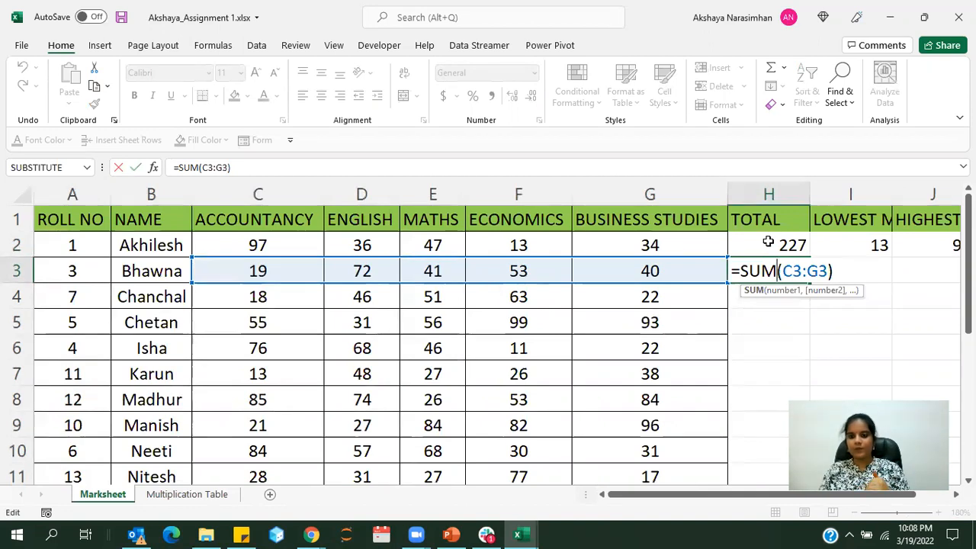
key(Return)
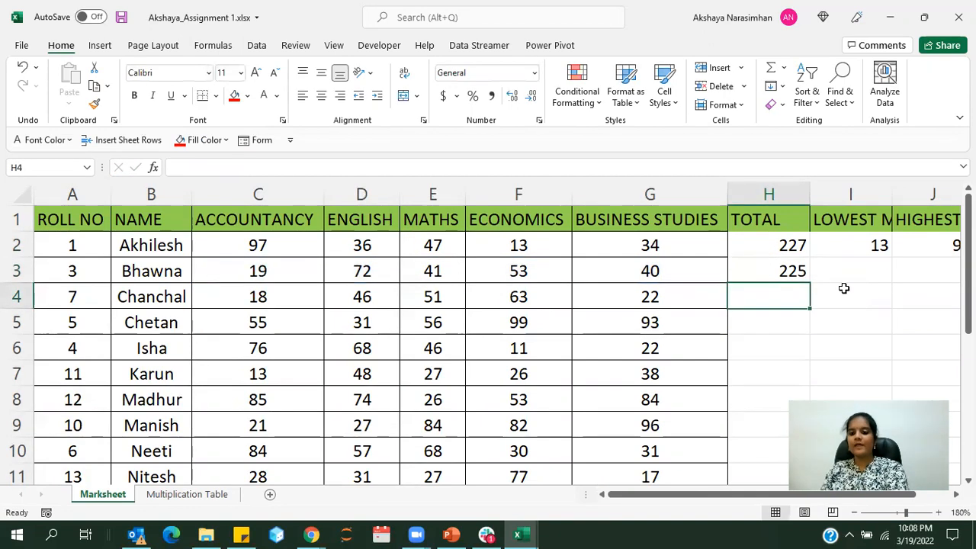
Fill the TOTAL formula from H3 down to H16 for all remaining students
click(800, 276)
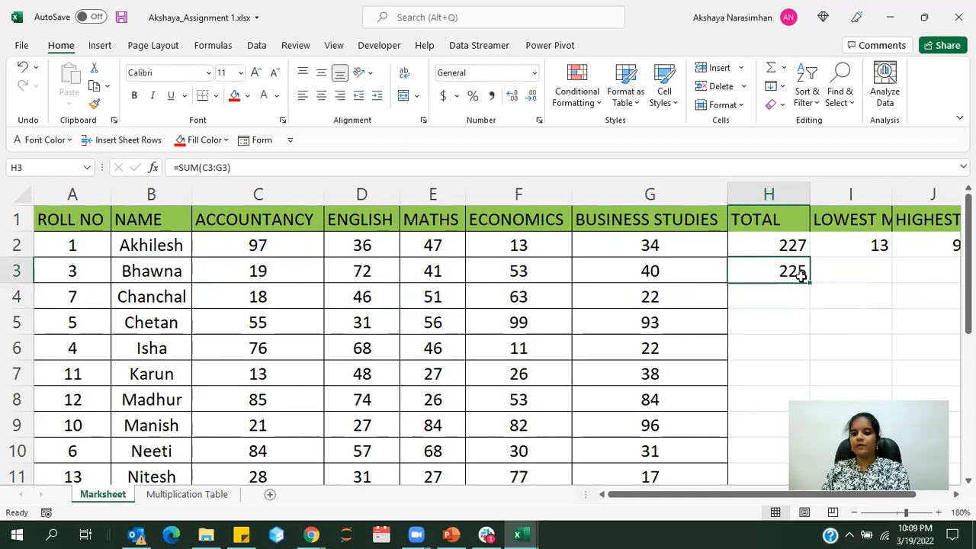
drag(811, 283, 769, 440)
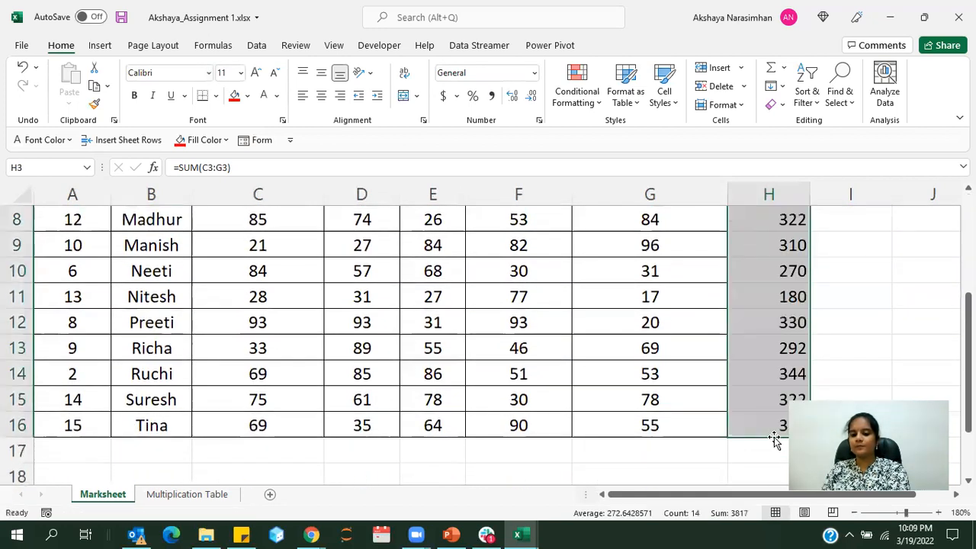
click(852, 512)
click(852, 512)
click(852, 512)
click(853, 513)
click(853, 513)
click(852, 513)
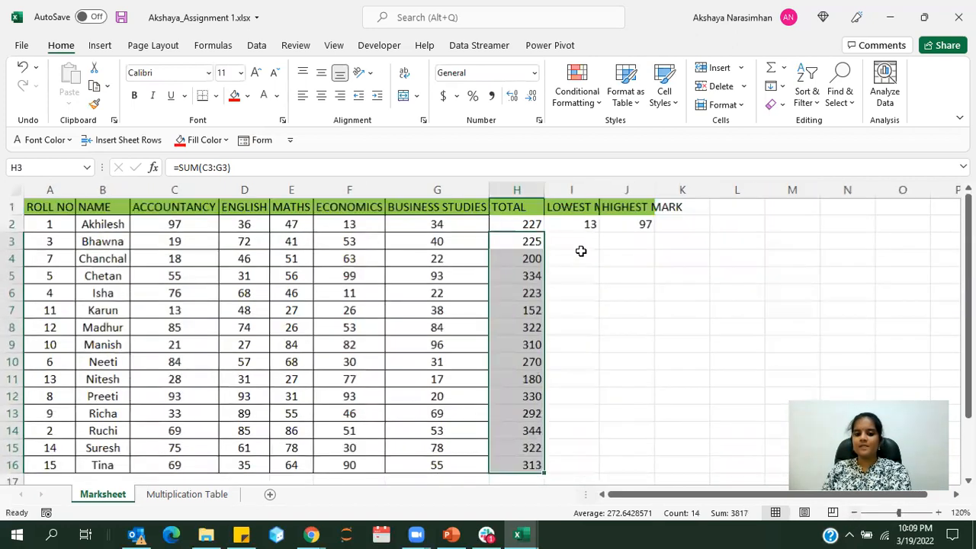
Fill the lowest mark formula in I2 and the highest mark formula in J2 down to row 16
click(583, 225)
drag(598, 233, 588, 467)
click(645, 226)
drag(653, 232, 636, 466)
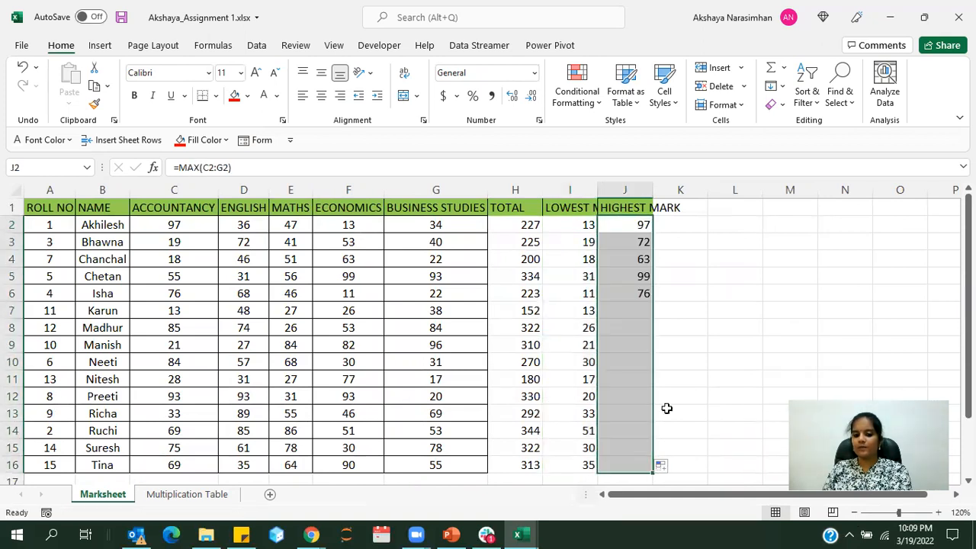
click(721, 378)
Add the column header AVERAGE in K1 of the marksheet
click(682, 207)
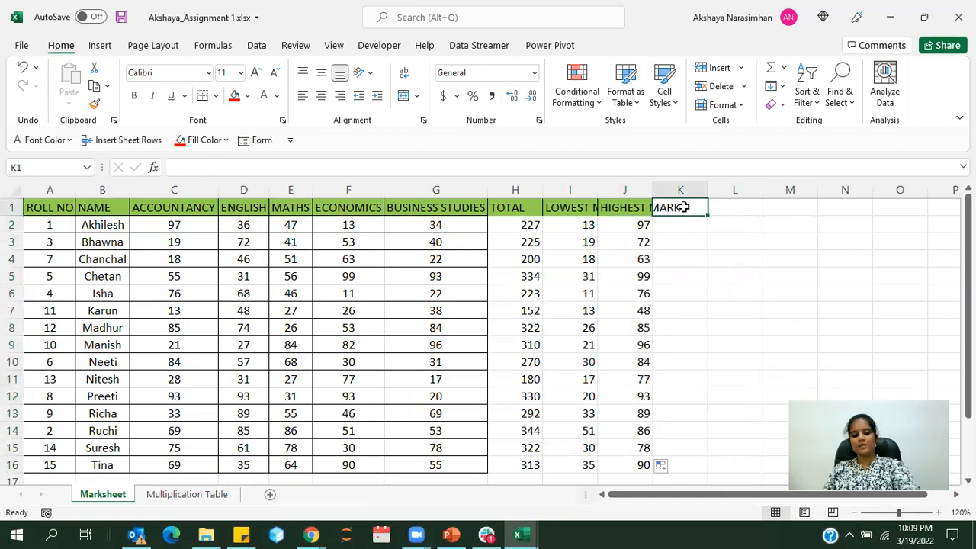
text(AVE)
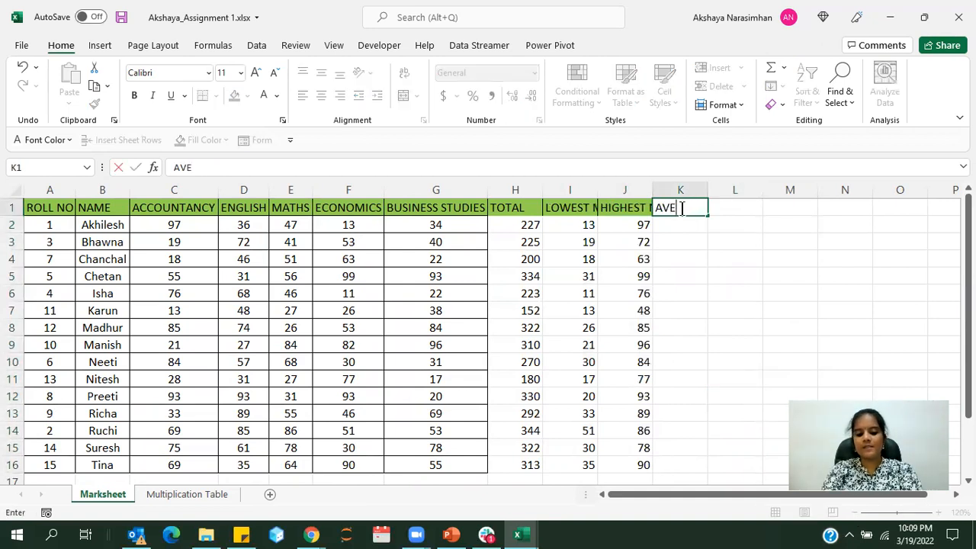
text(RAG)
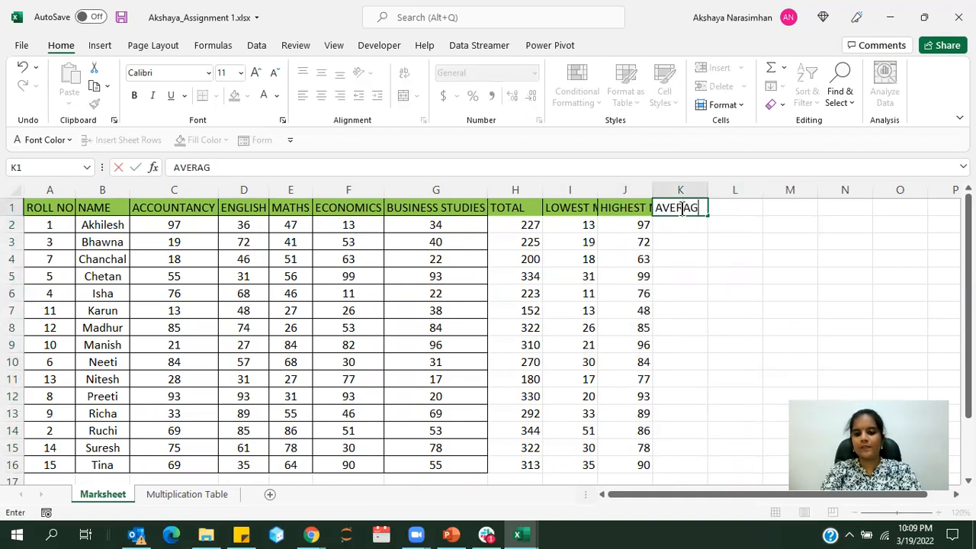
text(E)
key(Return)
Calculate the first student's average mark in K2 with the formula =AVERAGE(C2:G2)
text(=)
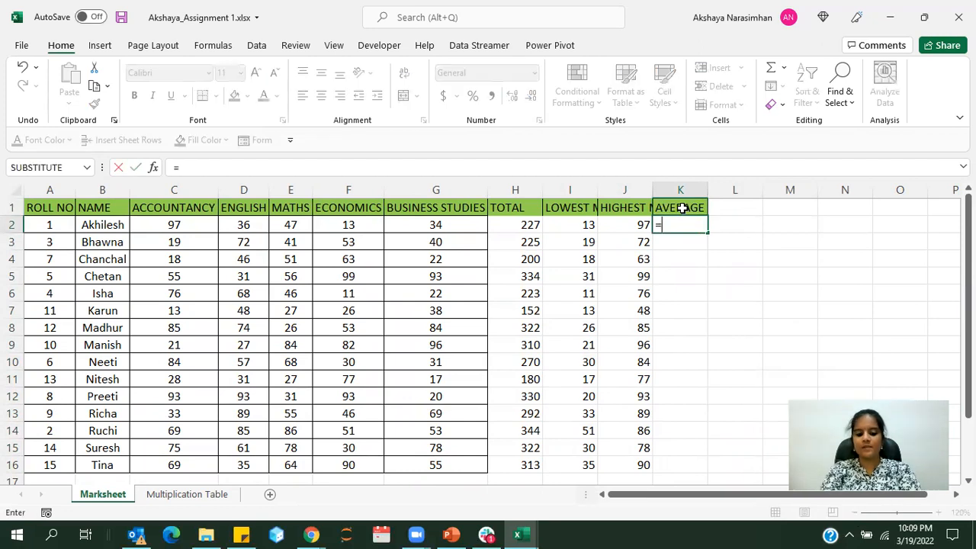
text(AVE)
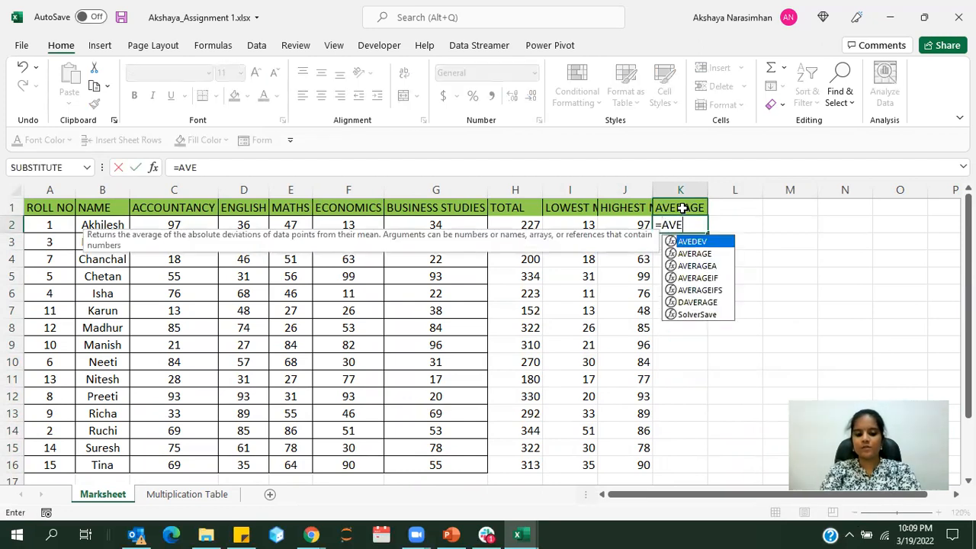
text(RAGE()
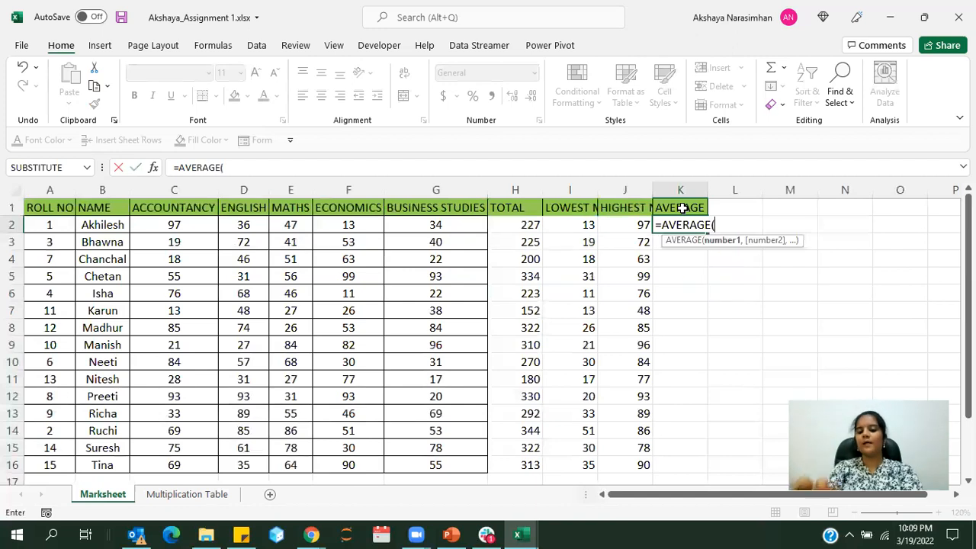
drag(176, 224, 415, 225)
text())
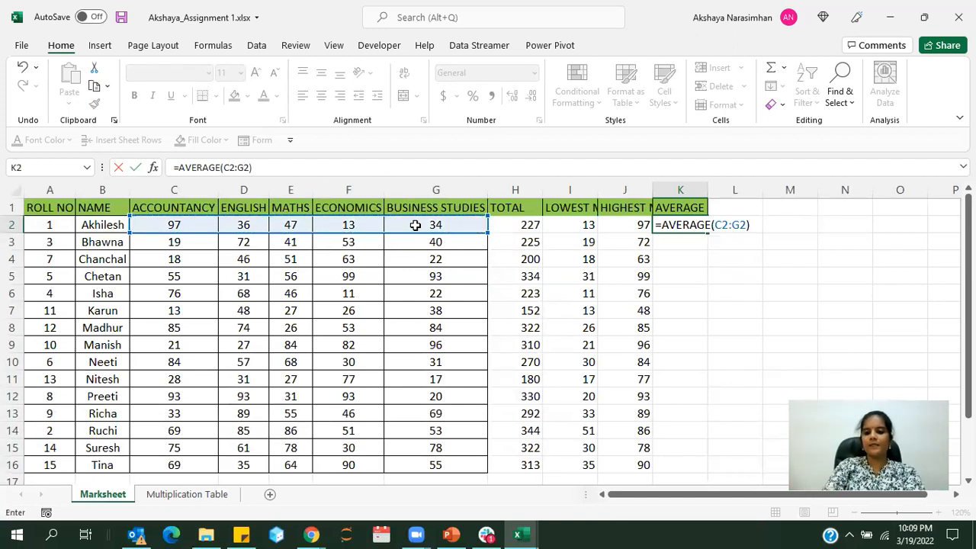
key(Return)
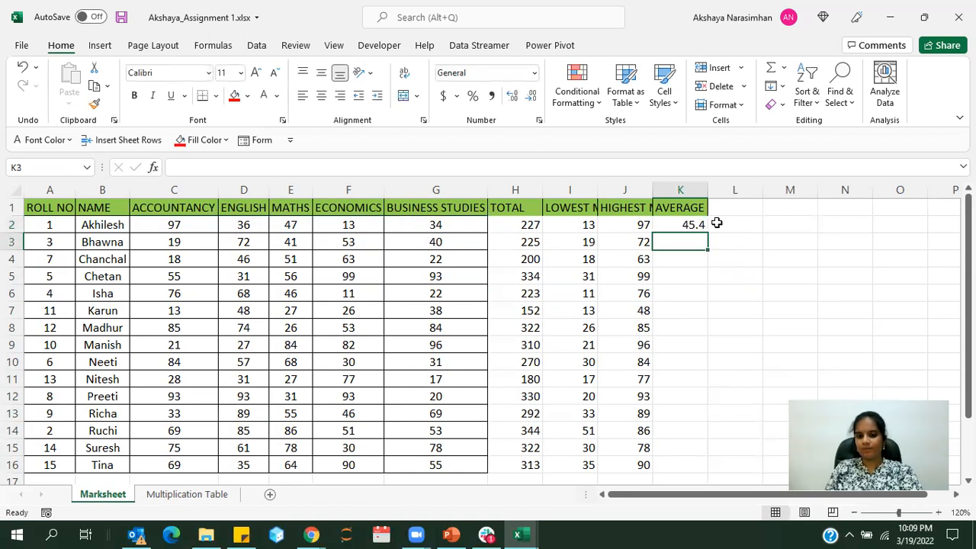
Fill the AVERAGE formula from K2 down to K16 for all remaining students
click(694, 223)
drag(706, 231, 700, 471)
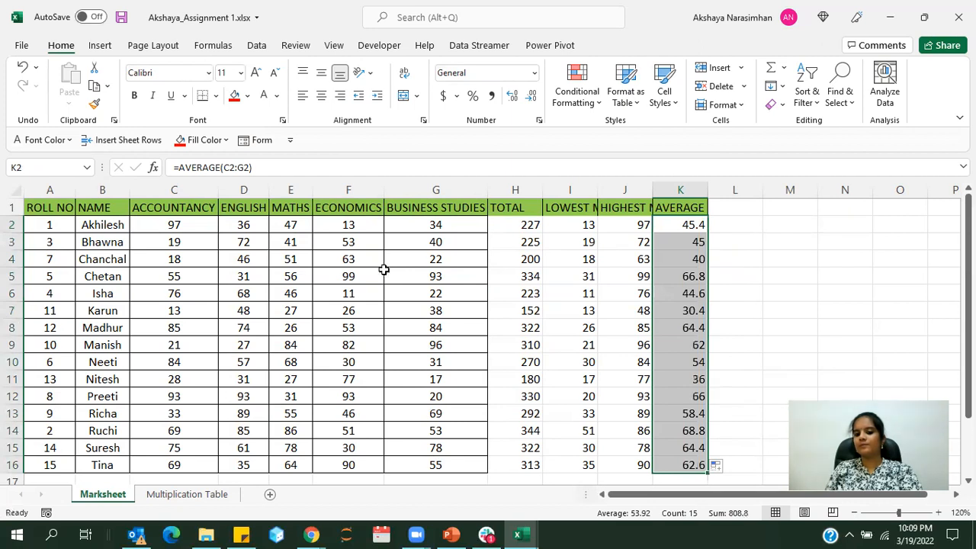
click(757, 238)
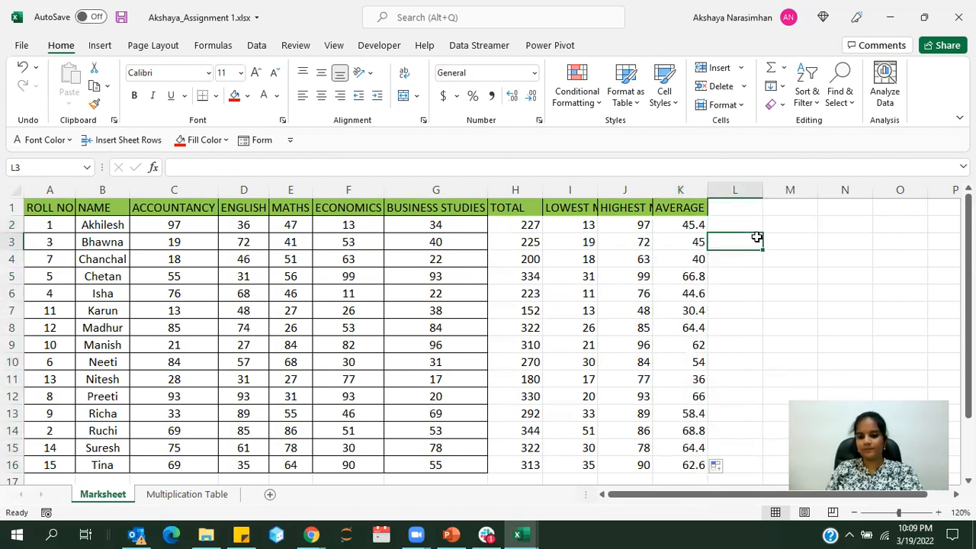
Autofit the widths of columns H to K so the result headers fit
drag(516, 190, 708, 189)
double_click(707, 189)
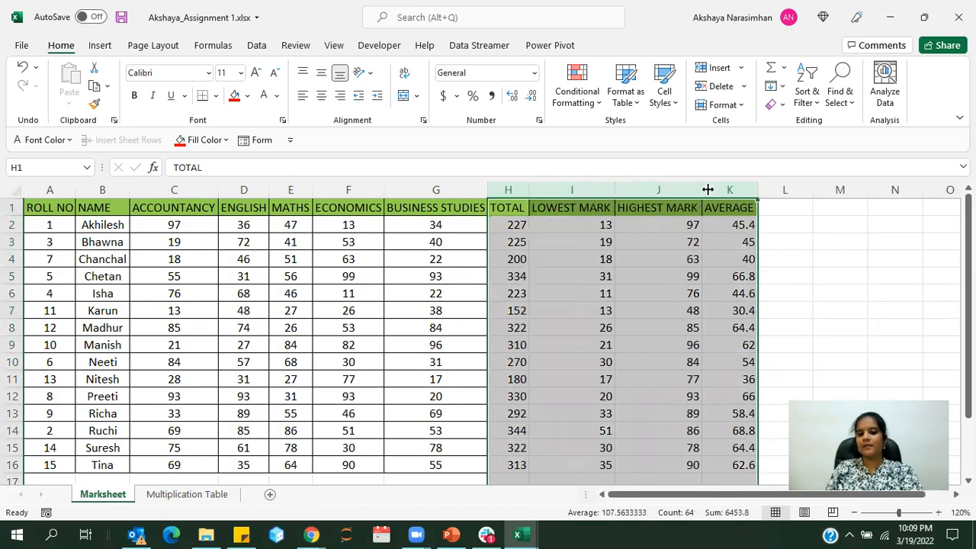
click(700, 264)
Apply all borders to the result cells H2:K16
drag(502, 223, 751, 464)
click(218, 95)
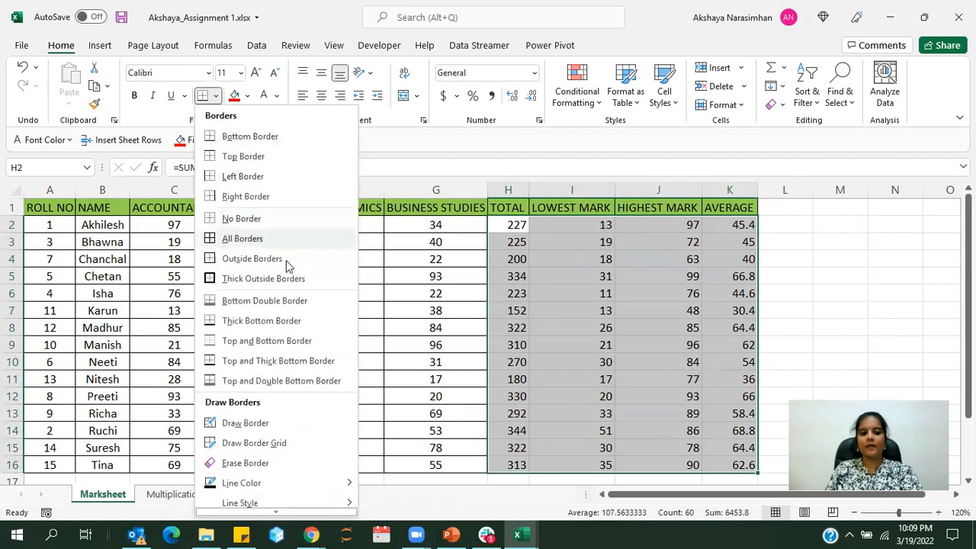
click(229, 238)
click(779, 283)
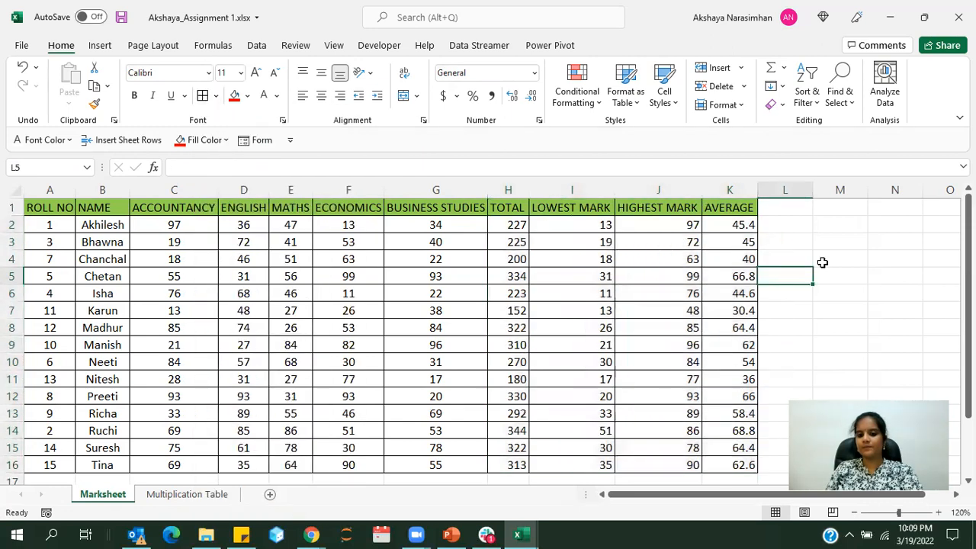
click(621, 259)
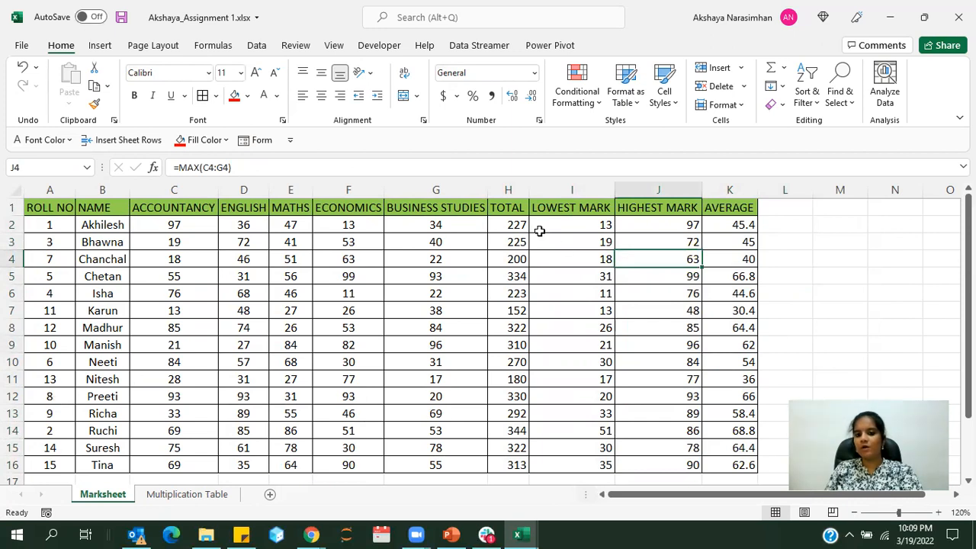
drag(522, 224, 712, 459)
click(630, 391)
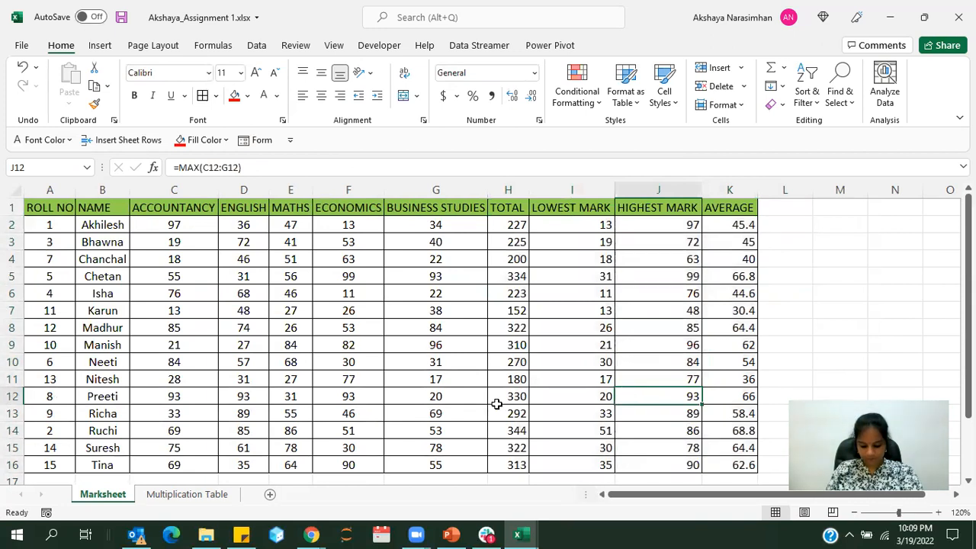
click(664, 410)
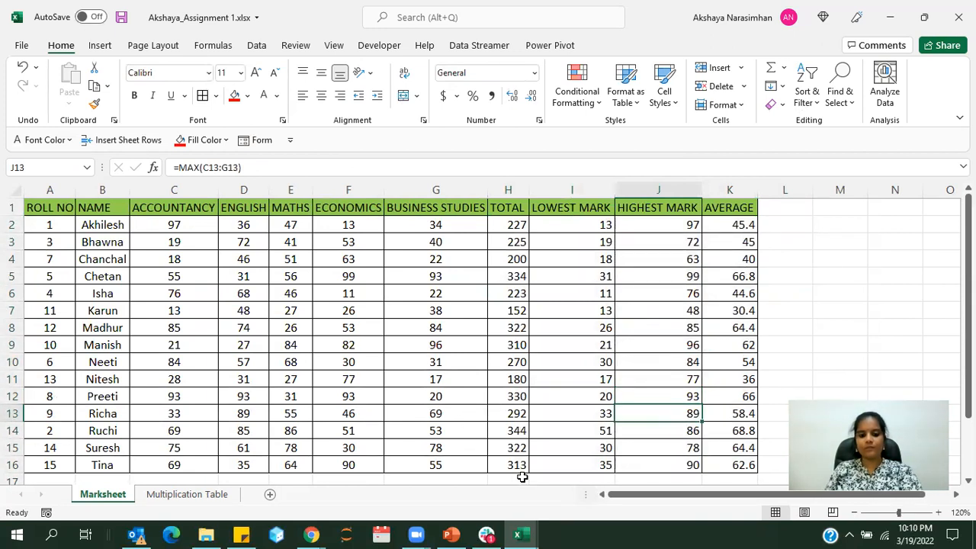
Switch to the Book3 workbook and review the number list and the four arithmetic operator examples on Sheet1
click(532, 534)
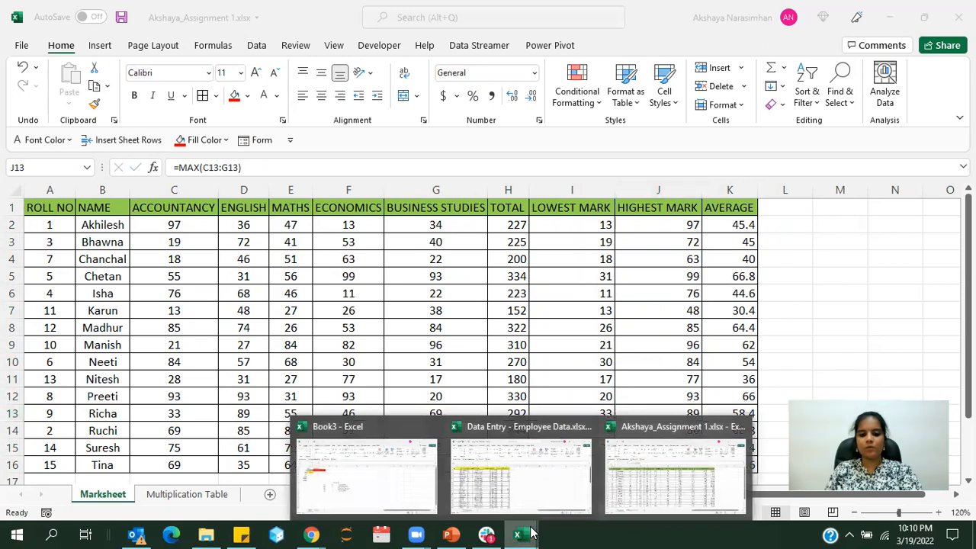
click(363, 469)
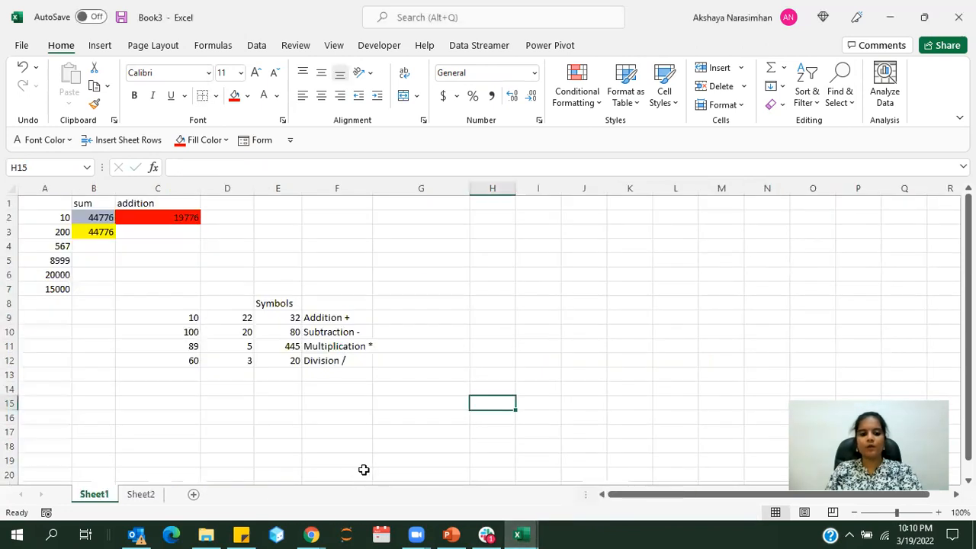
click(195, 420)
click(76, 220)
click(68, 221)
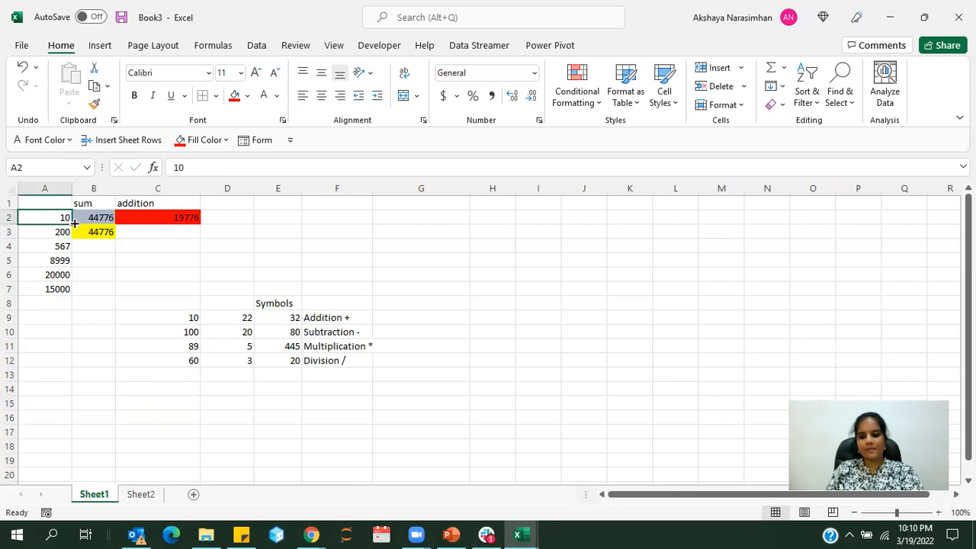
click(308, 347)
drag(294, 318, 318, 356)
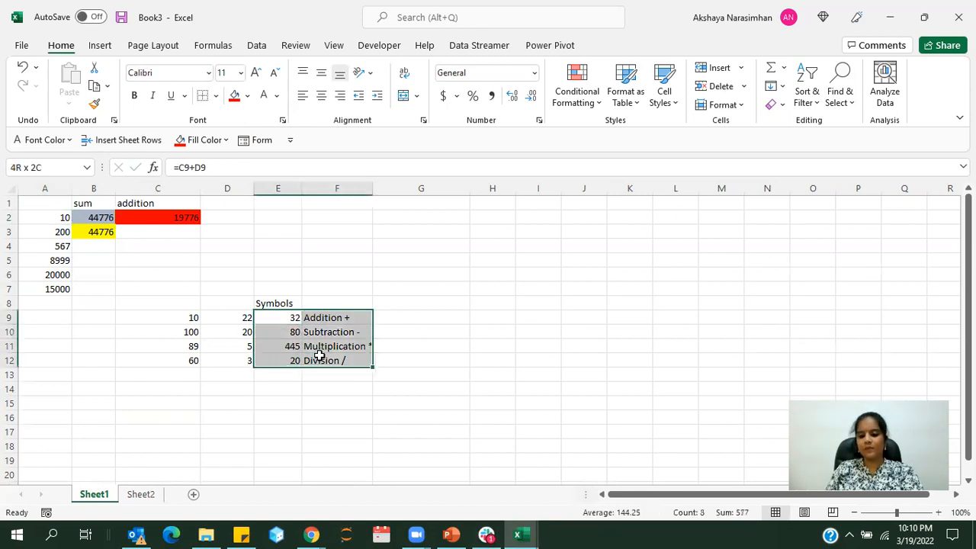
click(118, 302)
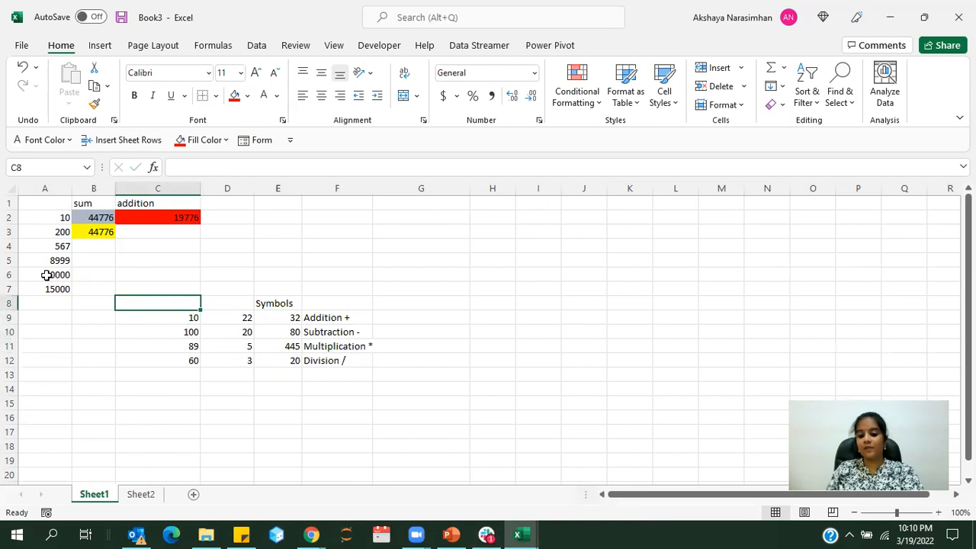
click(41, 285)
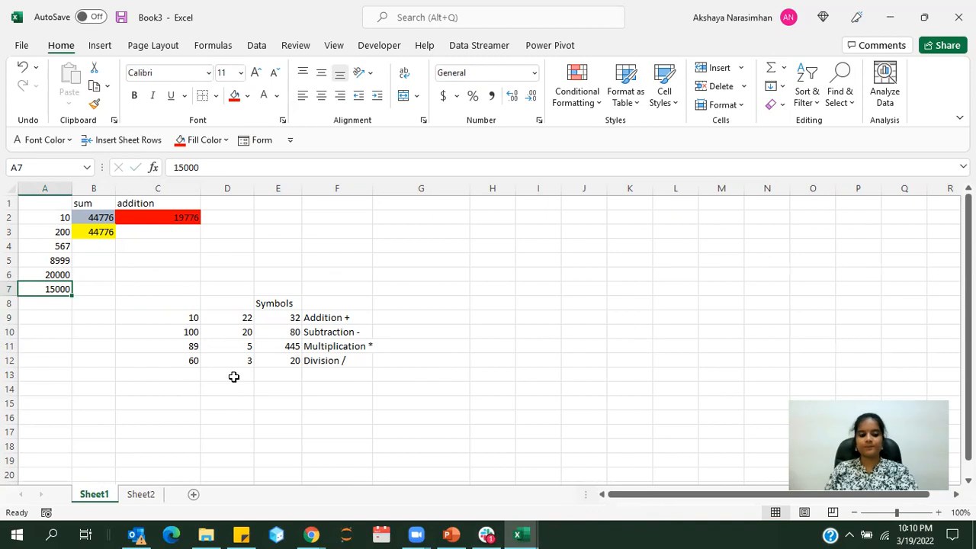
Open Sheet2 and inspect the full text of the long sentence in A3
click(140, 495)
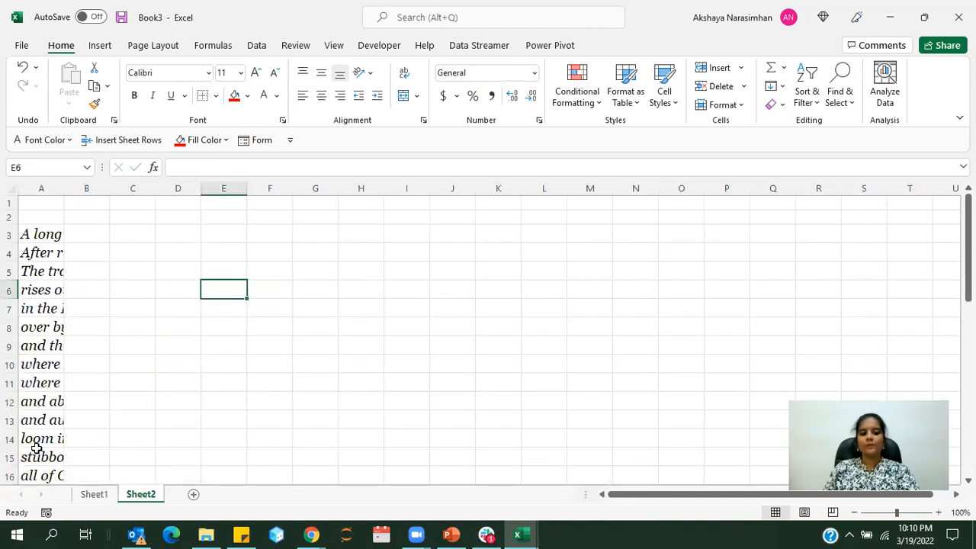
click(39, 235)
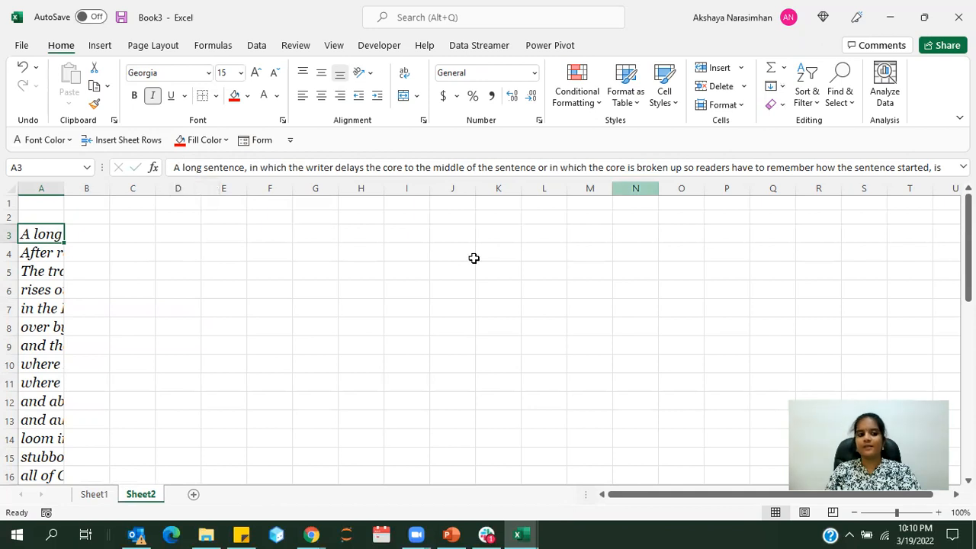
click(316, 326)
Try autofitting column A to its longest sentence, check the resulting width, and undo the resize
click(49, 190)
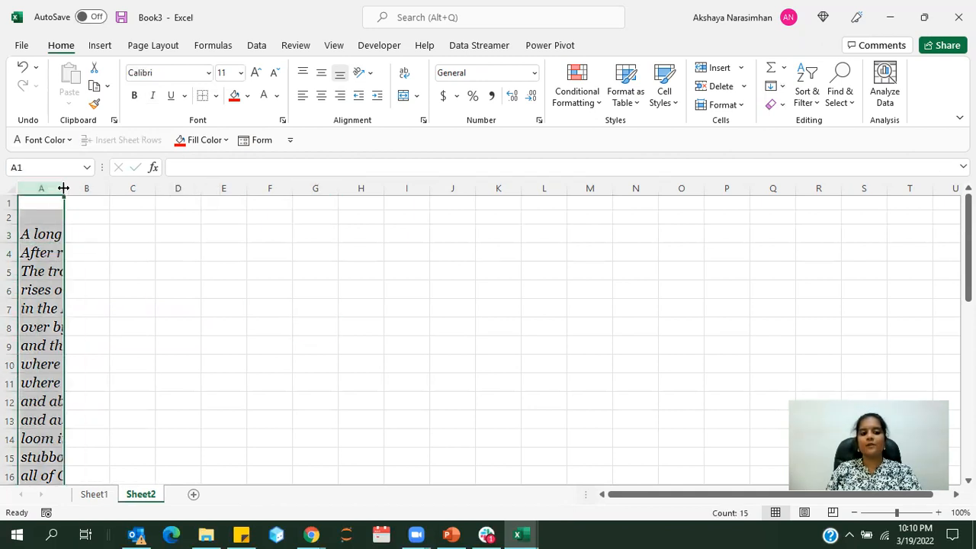
double_click(64, 188)
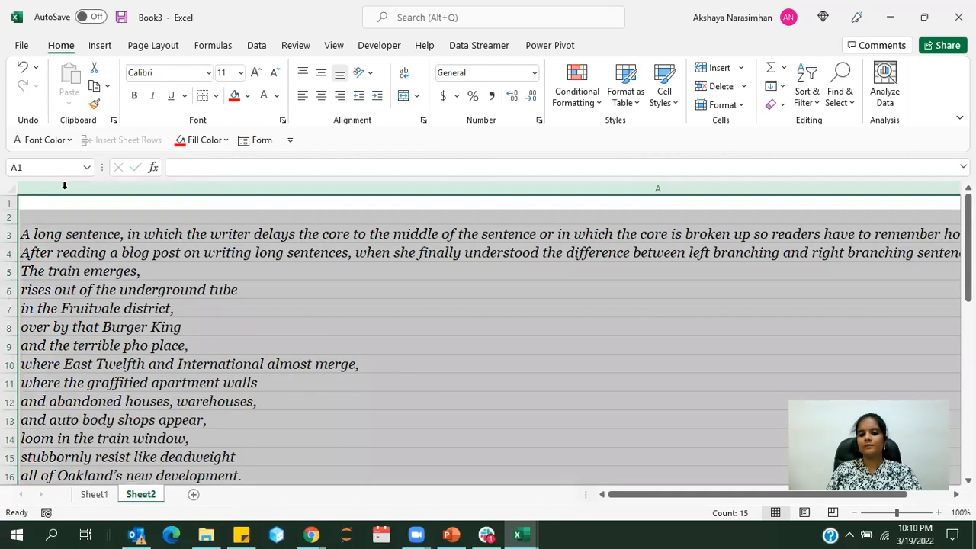
click(272, 320)
drag(647, 497, 617, 488)
click(222, 239)
key(ctrl+z)
click(391, 420)
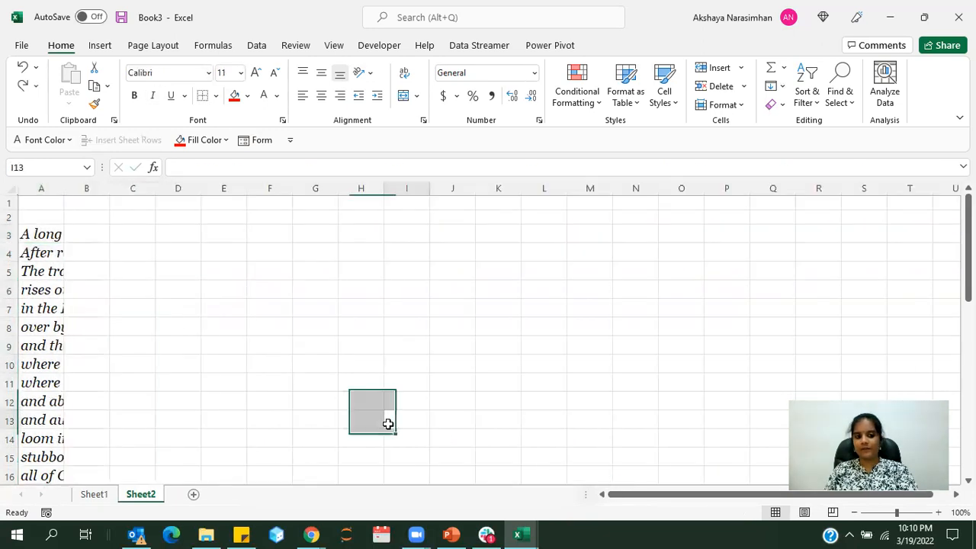
Widen column A manually to roughly six times its current width
click(35, 232)
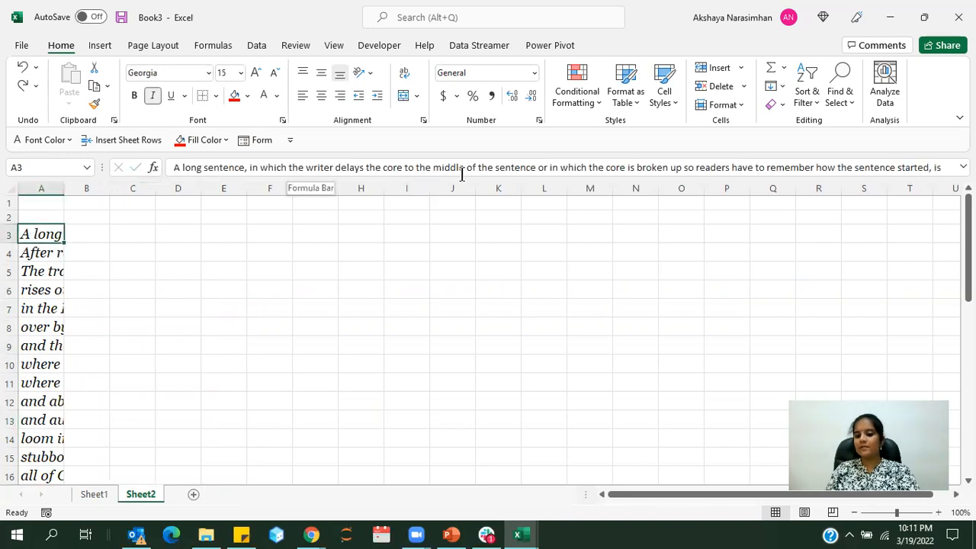
click(223, 358)
click(113, 365)
click(36, 189)
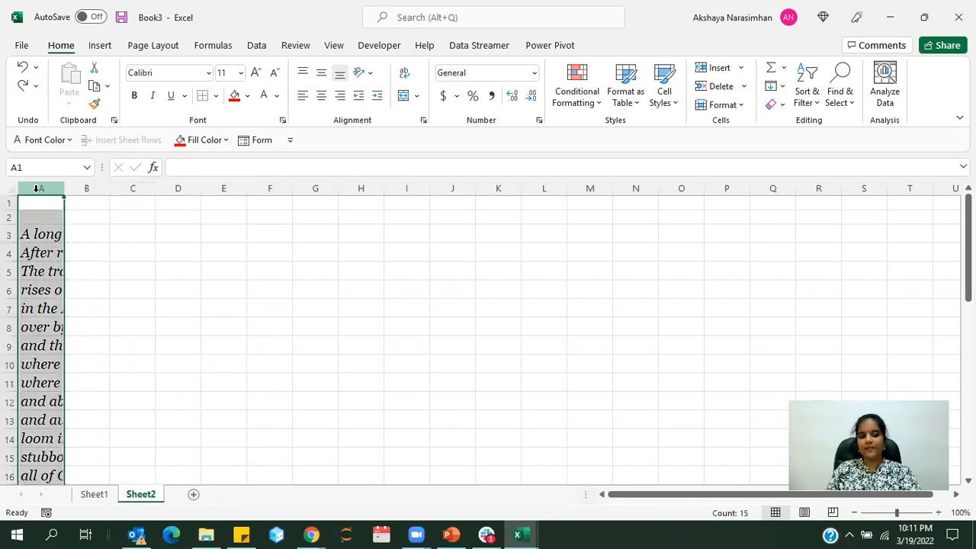
drag(73, 186, 314, 181)
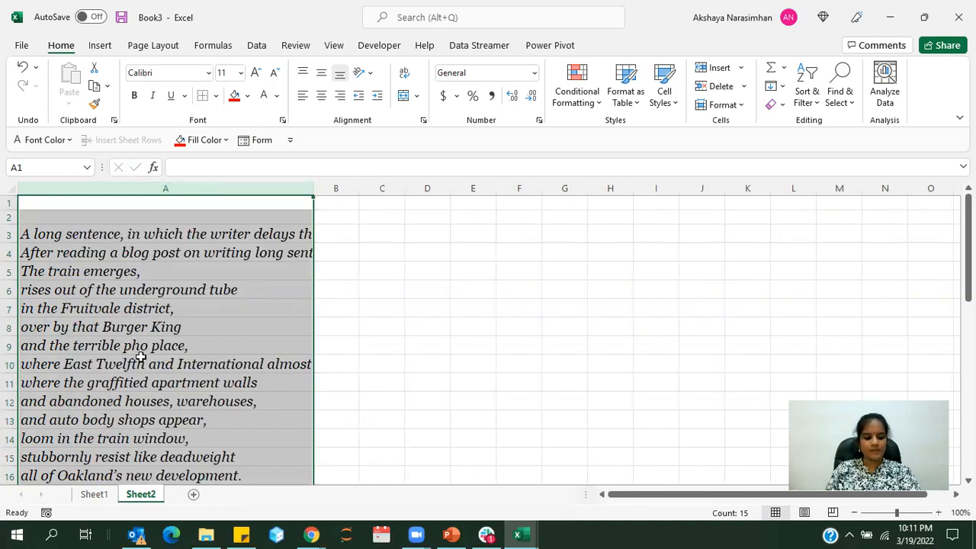
click(381, 351)
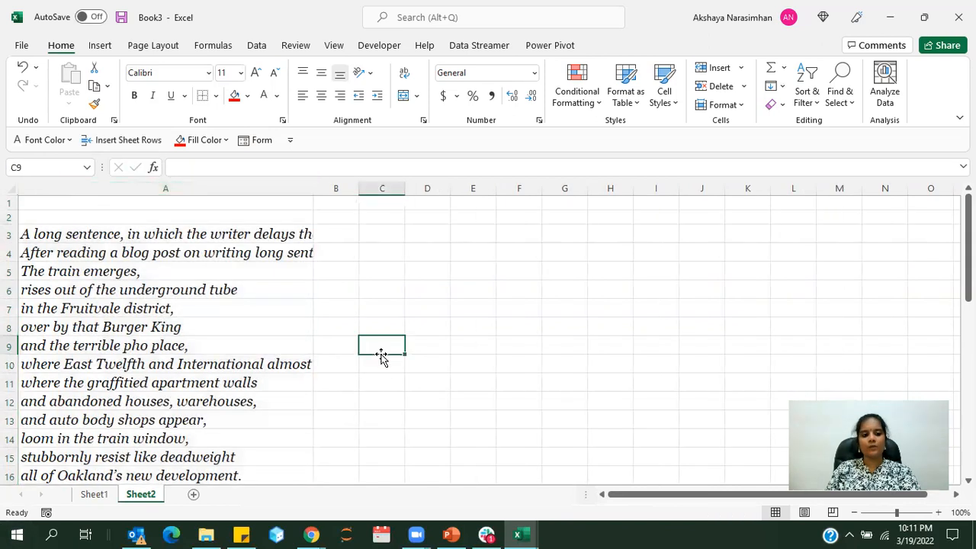
Wrap the long sentence in A3 so it fits within the width of column A
click(174, 235)
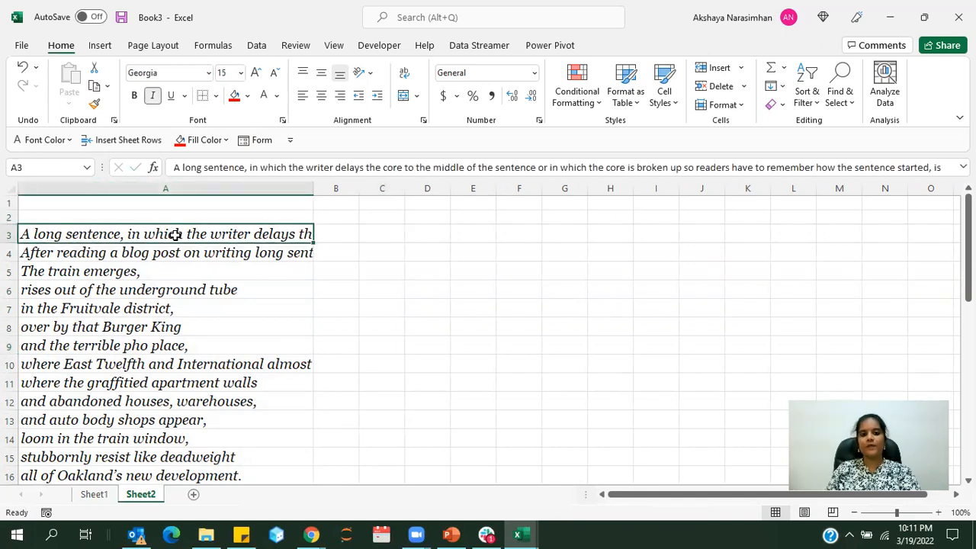
click(404, 74)
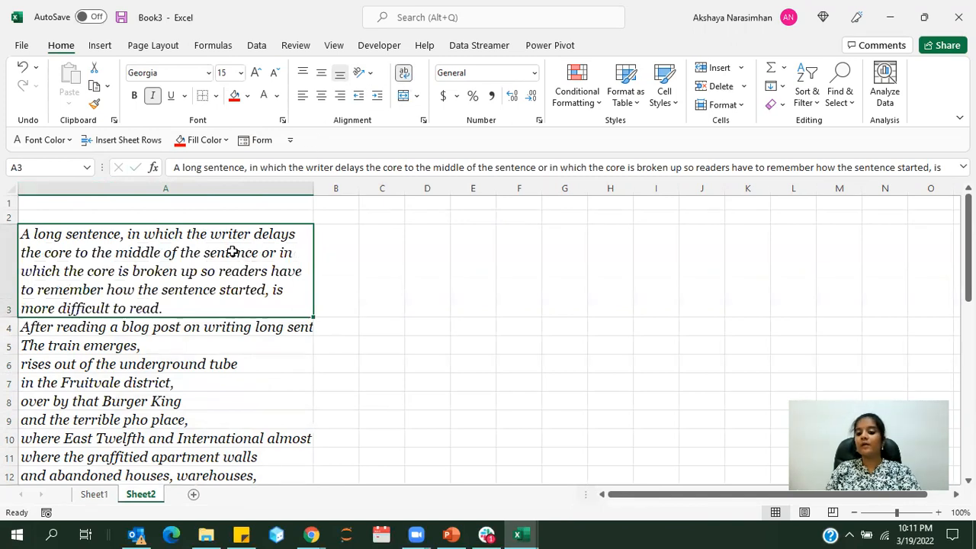
click(220, 188)
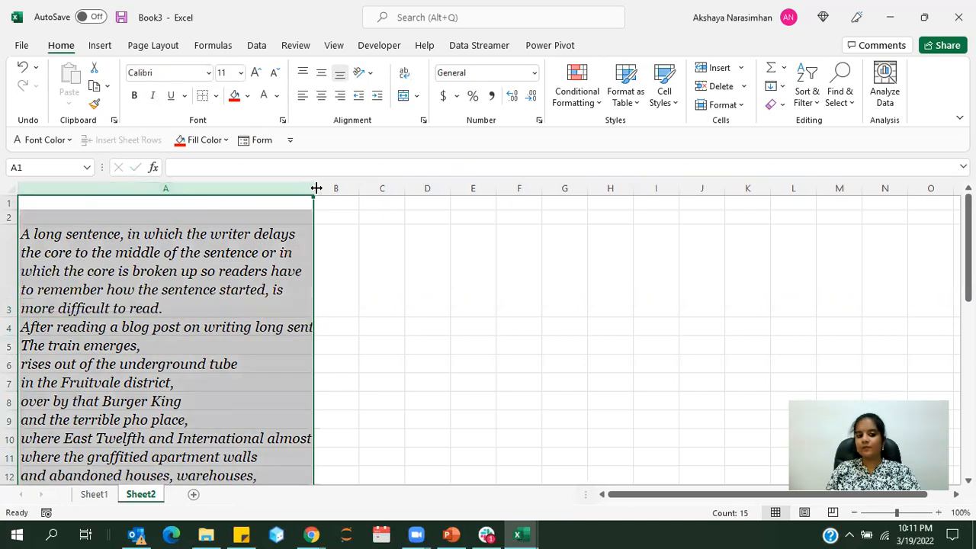
click(261, 259)
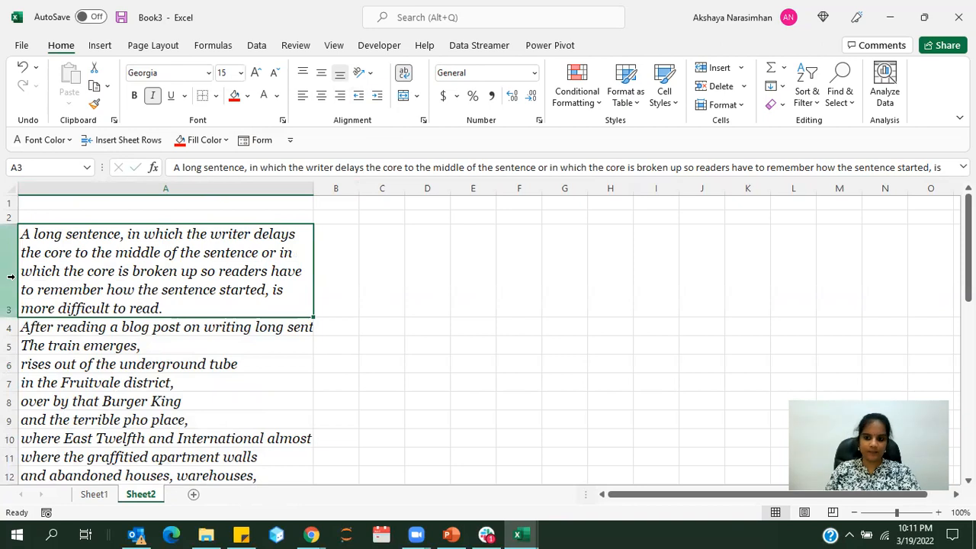
Wrap the text in cells A4 through A17 so the sentences fit within the width of column A
drag(68, 329, 142, 374)
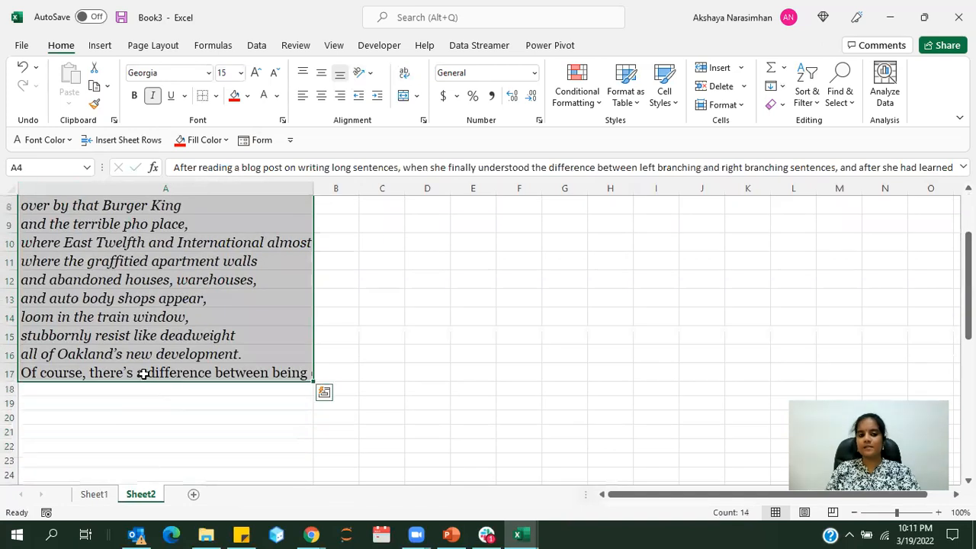
click(404, 74)
click(237, 337)
drag(968, 248, 969, 290)
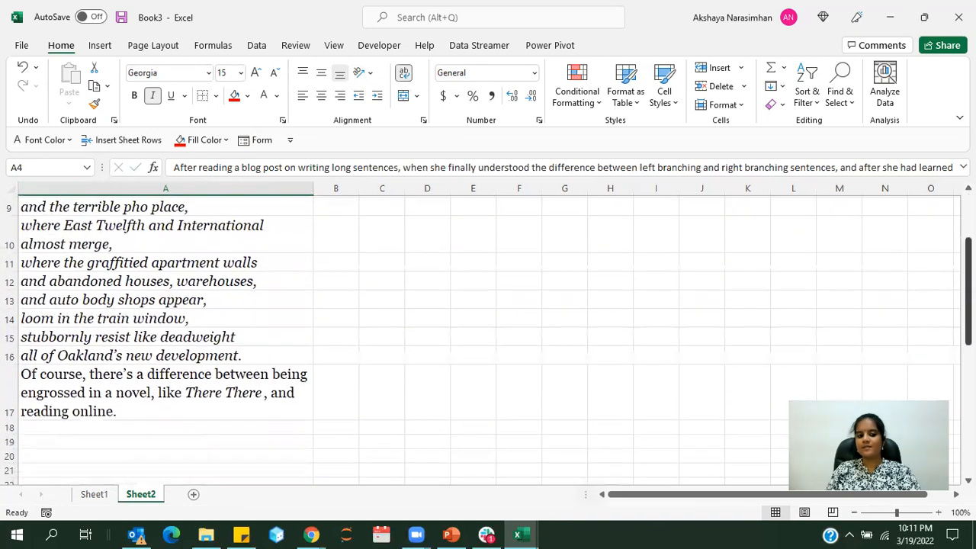
Inspect the row heights of the wrapped sentences in rows 17, 10, 4 and 3 and compare column A's width with columns B to I
click(10, 379)
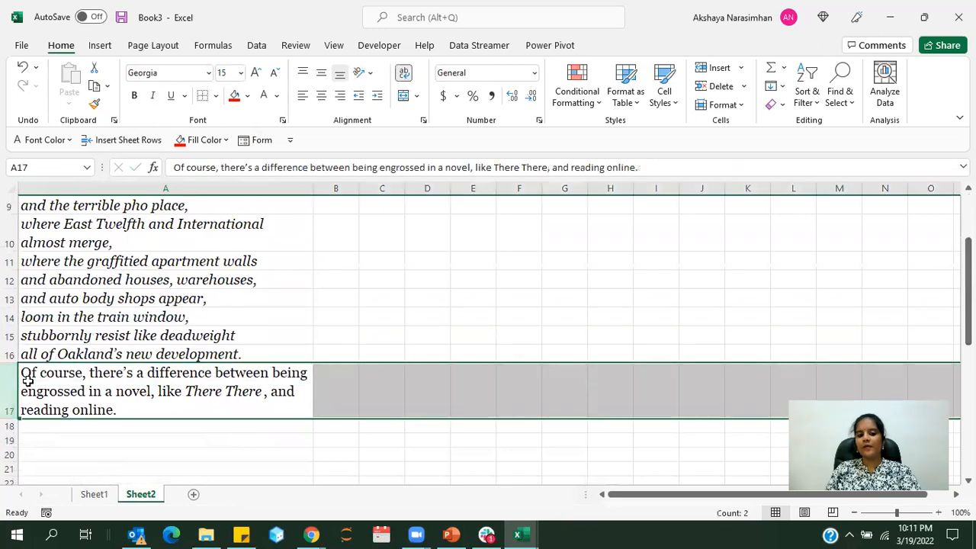
click(10, 243)
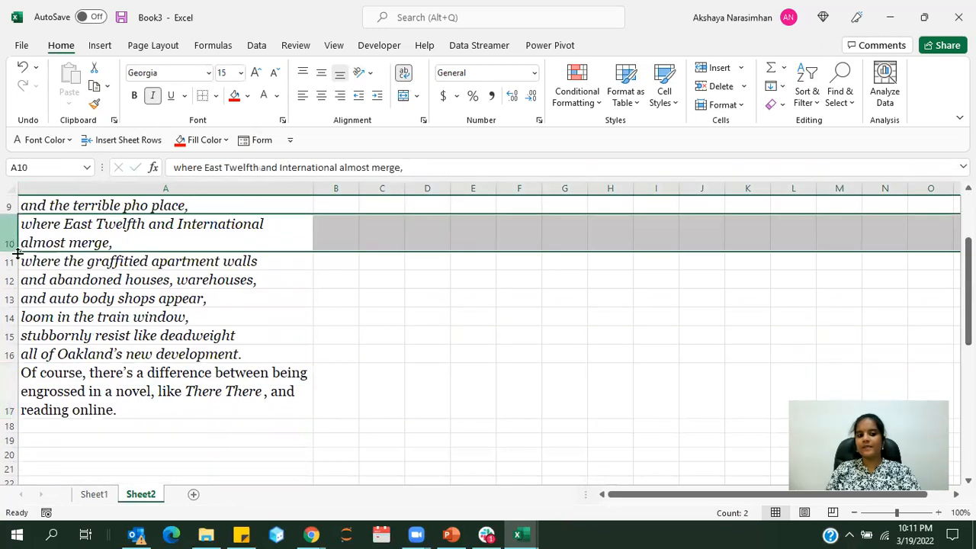
scroll(98, 425, up, 3)
click(11, 336)
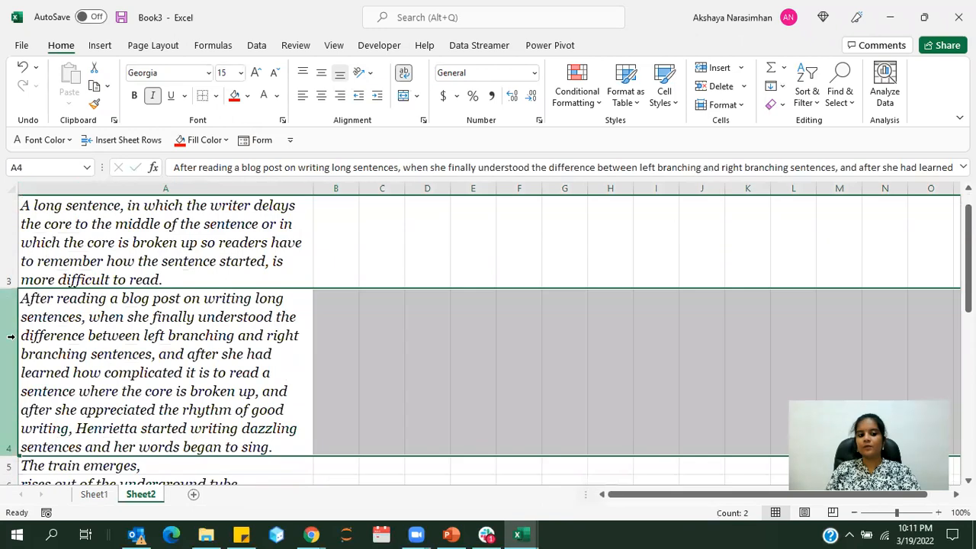
click(11, 251)
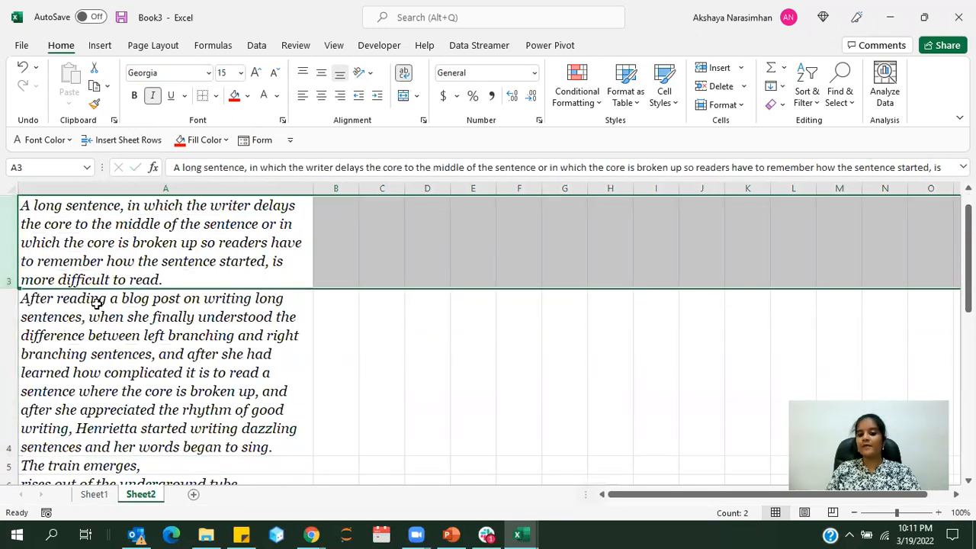
scroll(99, 304, up, 1)
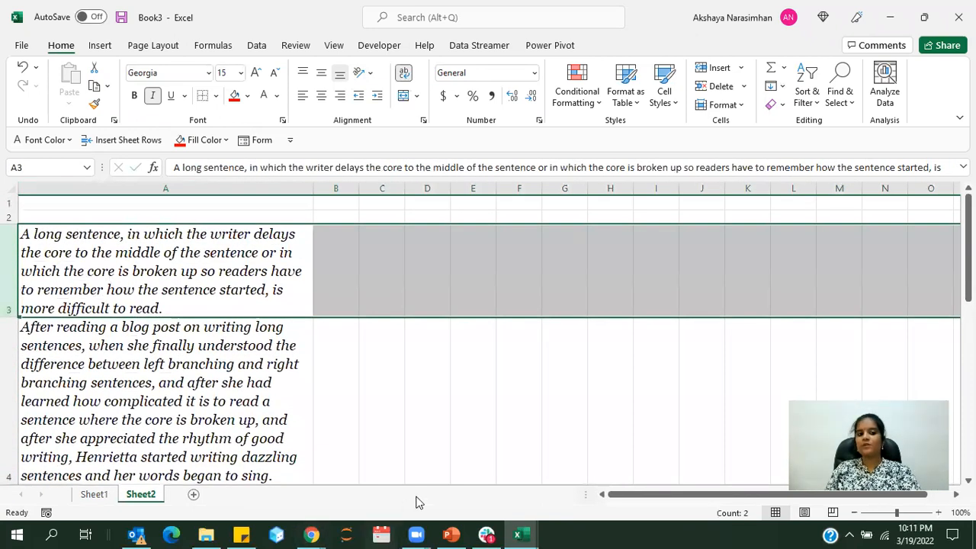
click(221, 275)
click(196, 188)
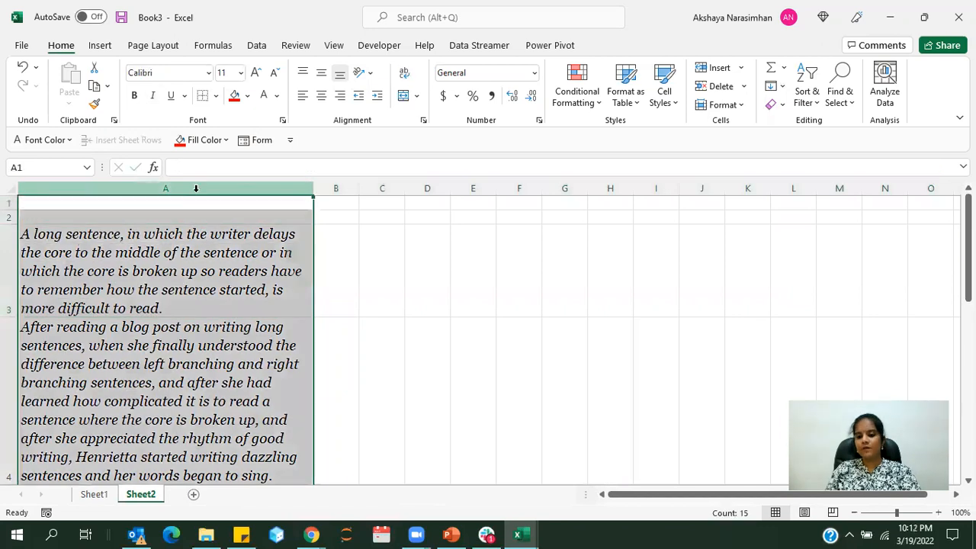
click(220, 335)
drag(239, 189, 658, 187)
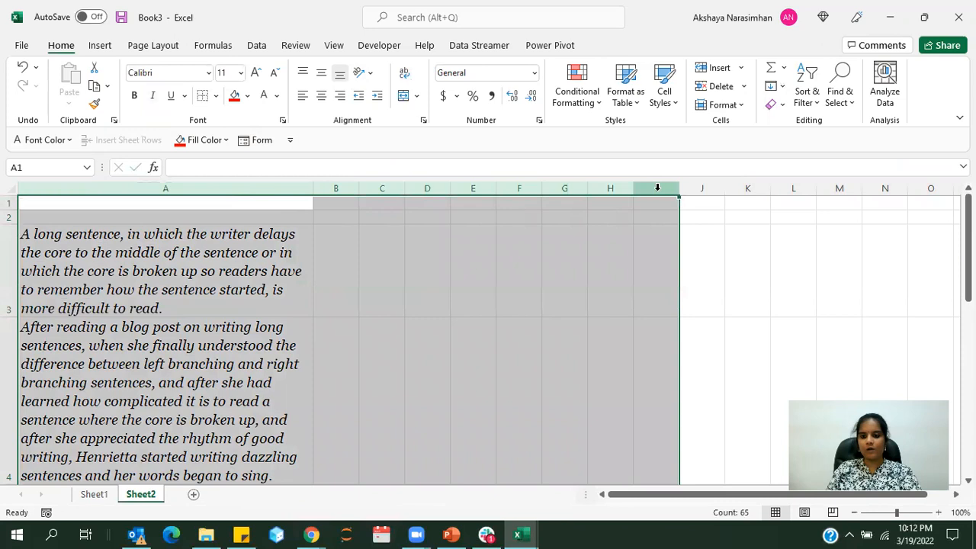
click(645, 235)
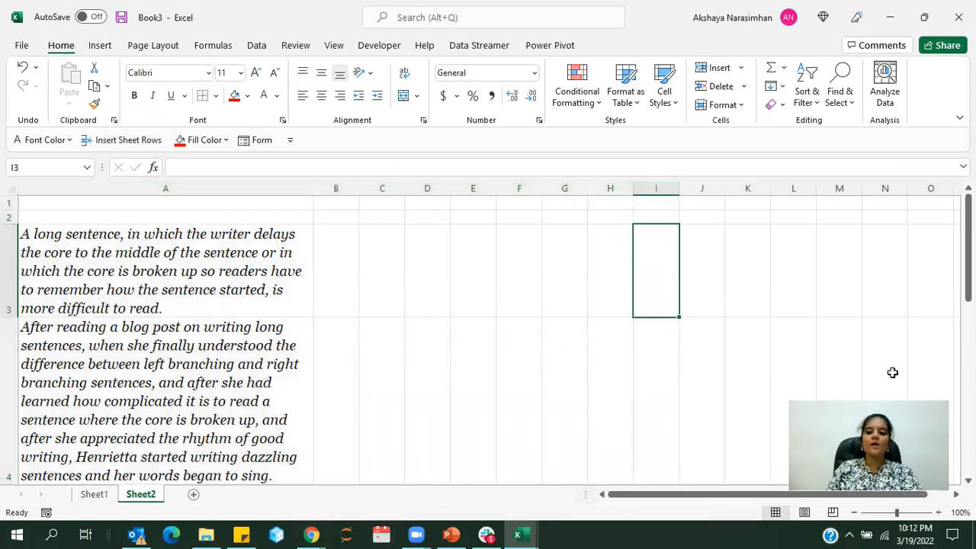
click(96, 257)
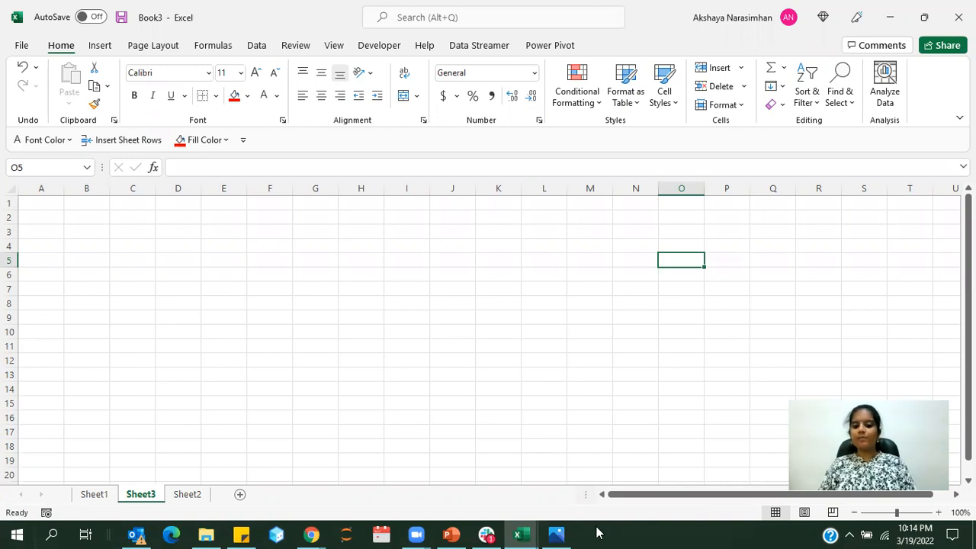
Switch to the Photos window showing Class Marksheet.jpg and restore it from full screen to a smaller window
click(558, 534)
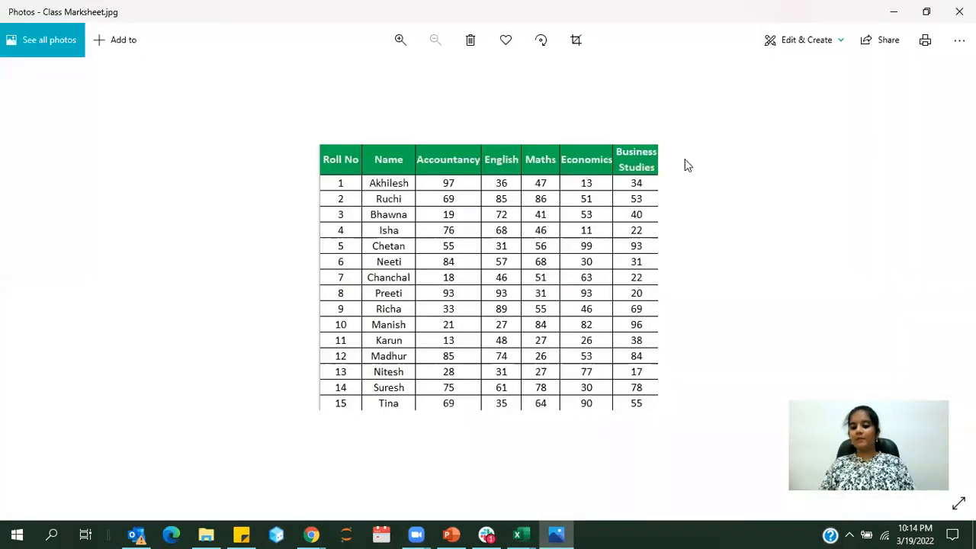
click(926, 12)
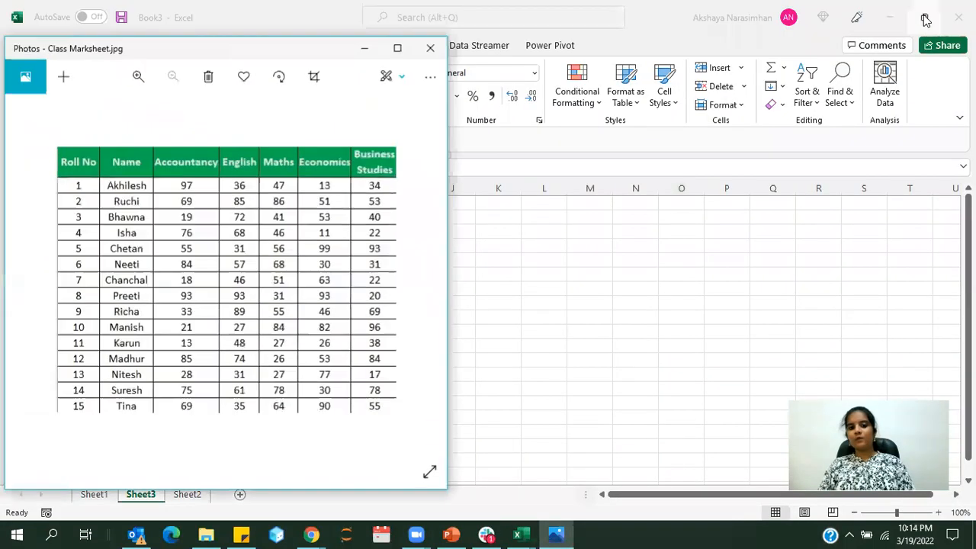
drag(235, 48, 235, 37)
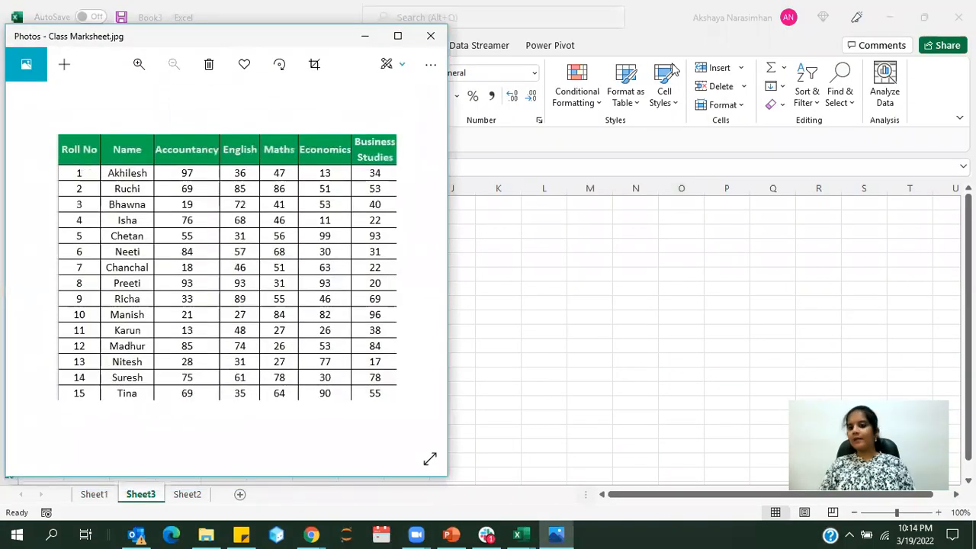
Restore Excel to a smaller window, minimize the browser behind it, and arrange Sheet3 side by side with the marksheet image
click(920, 17)
click(919, 17)
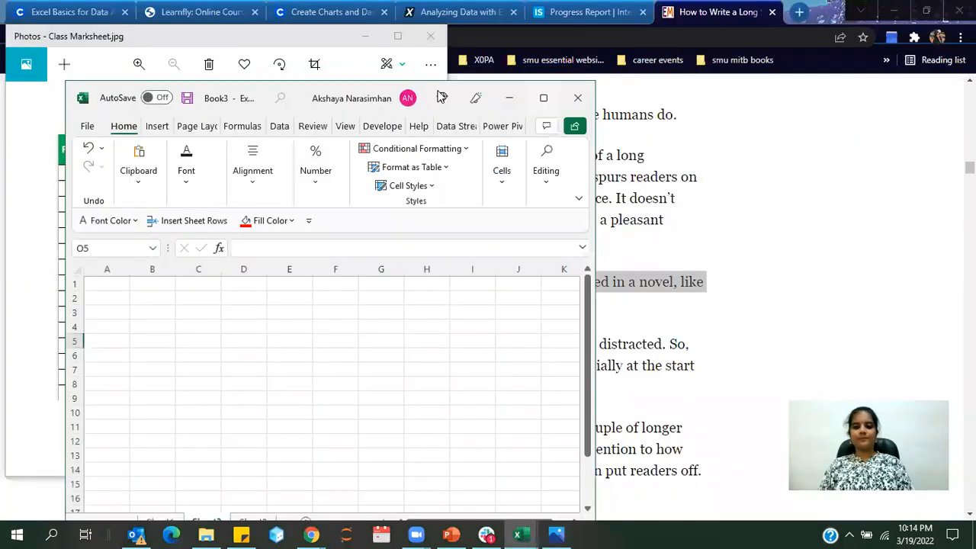
click(881, 10)
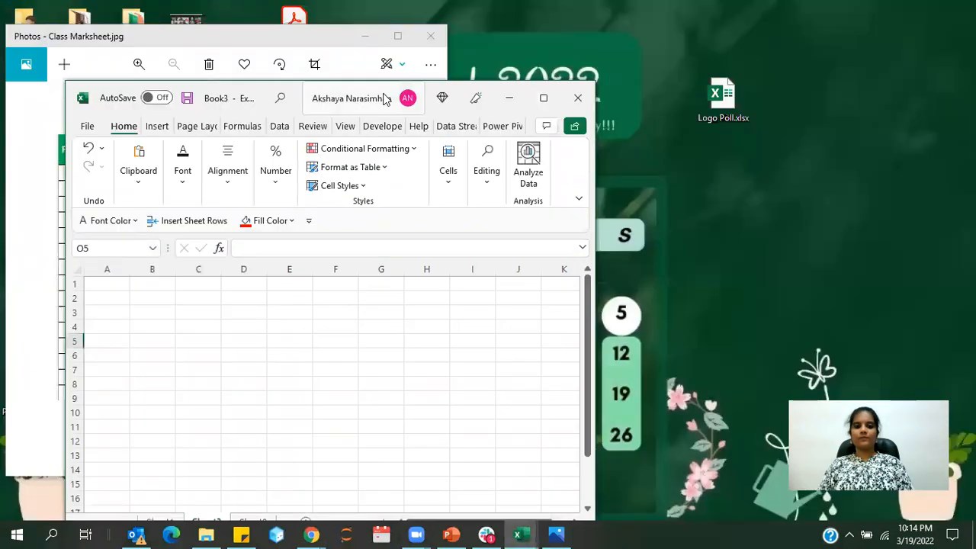
drag(422, 97, 780, 46)
click(650, 284)
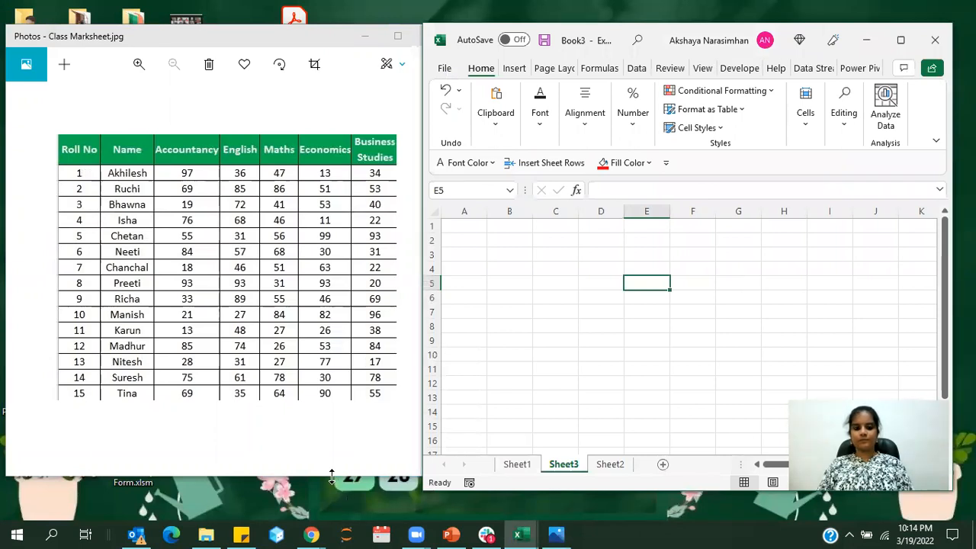
drag(332, 477, 331, 407)
double_click(637, 492)
click(510, 345)
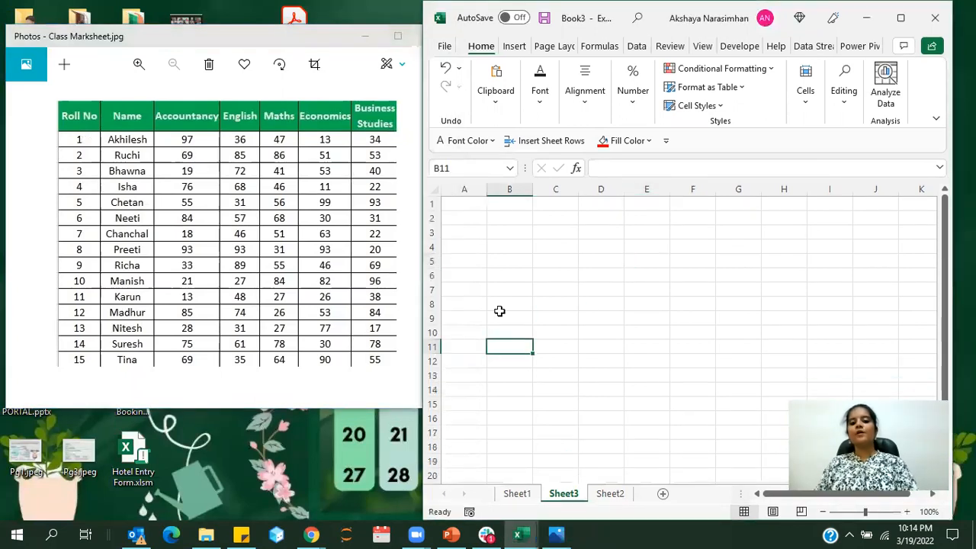
Enter the headers ROLL NO, NAME and ACCUNTANCY in cells A1 to C1 of Sheet3
click(460, 211)
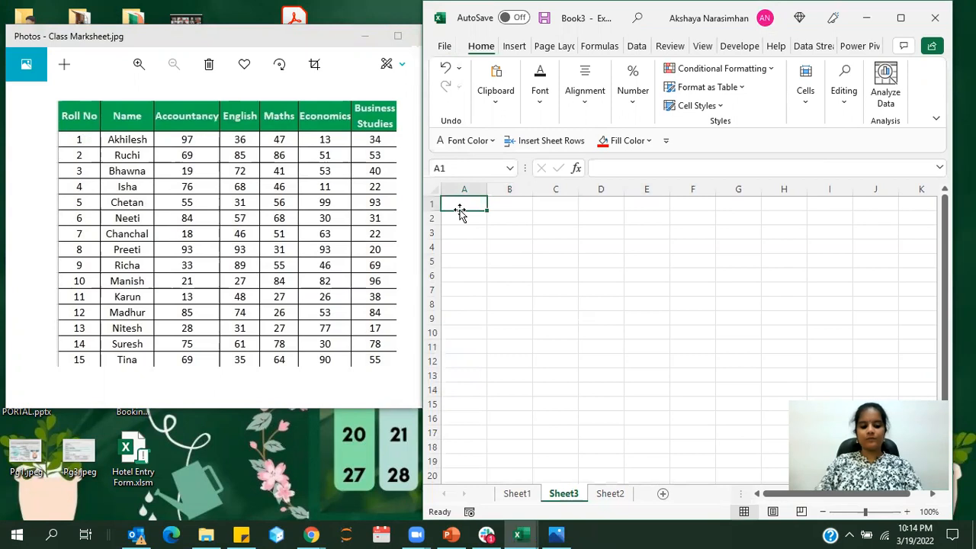
text(ROLL NO)
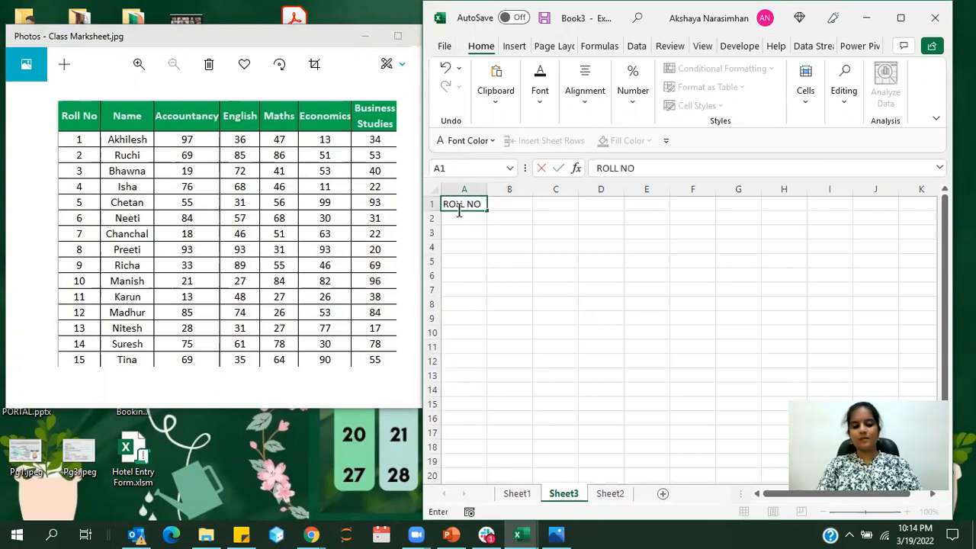
key(Tab)
text(NAM)
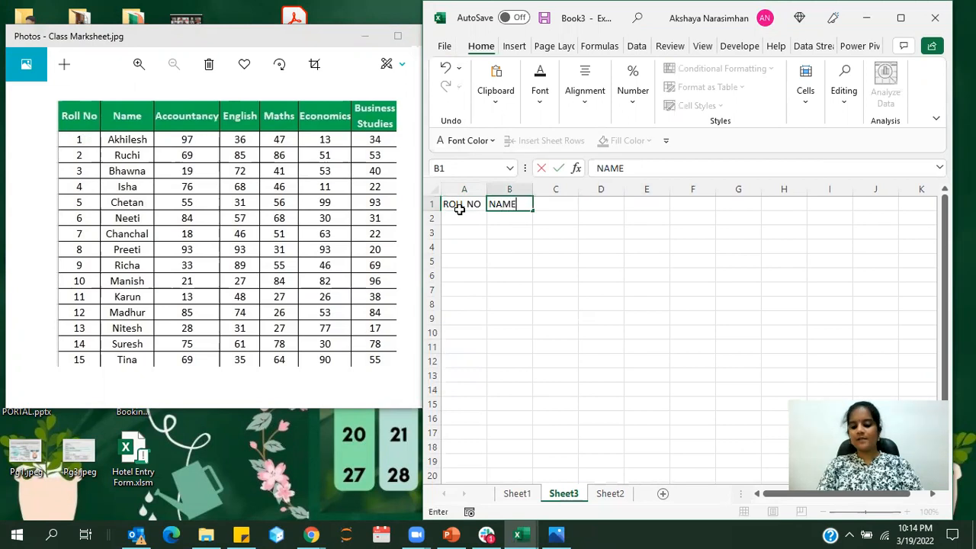
key(Tab)
text(ACC)
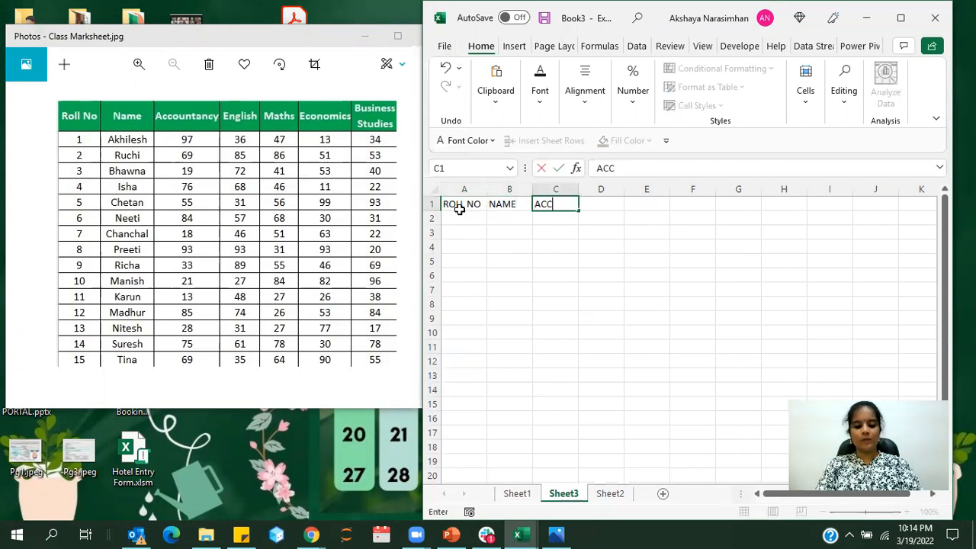
text(UNTAN)
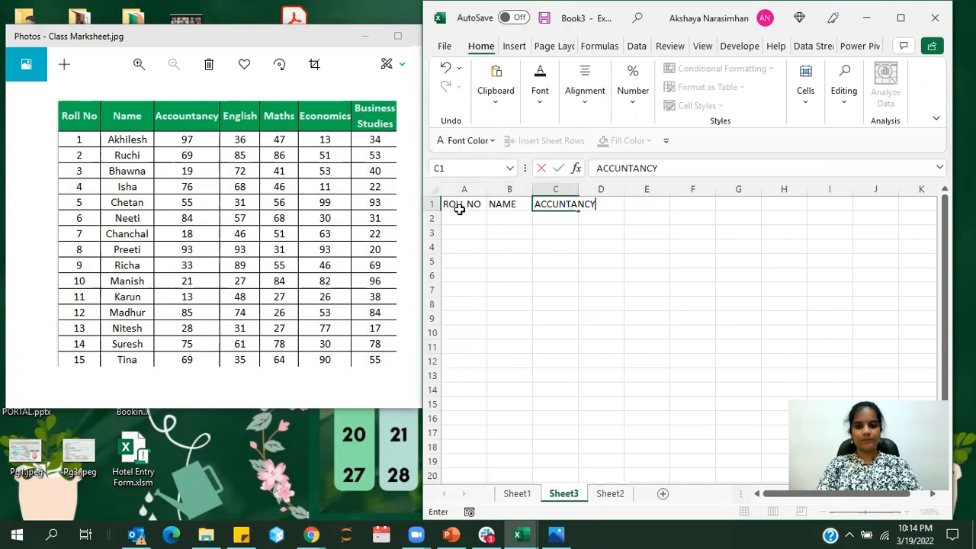
text(CY)
key(Tab)
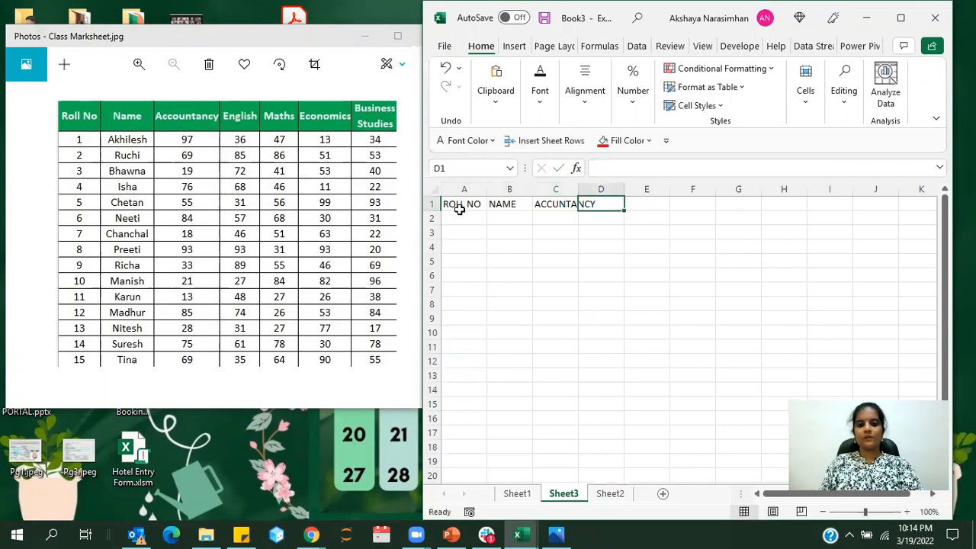
Correct the spelling of the header in C1 to ACCOUNTANCY
click(554, 205)
click(612, 170)
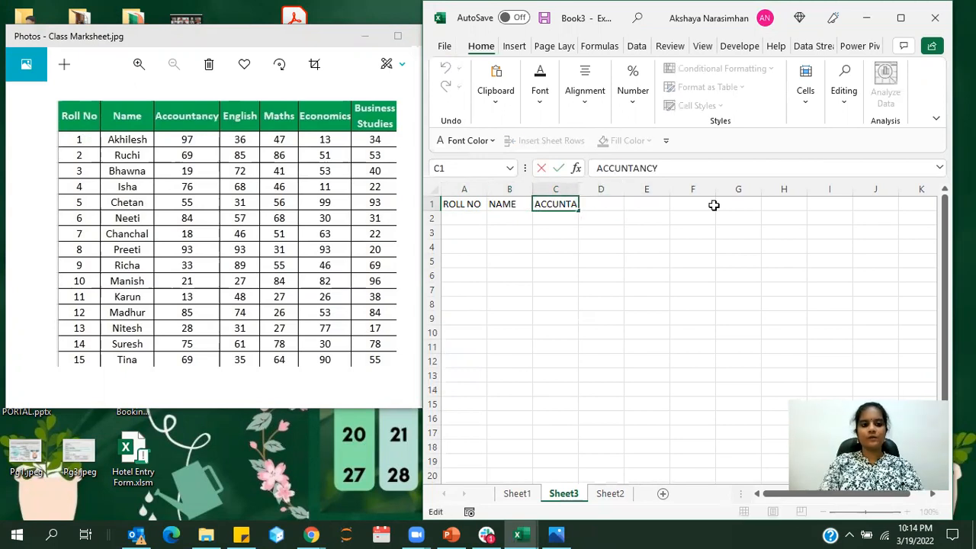
text(O)
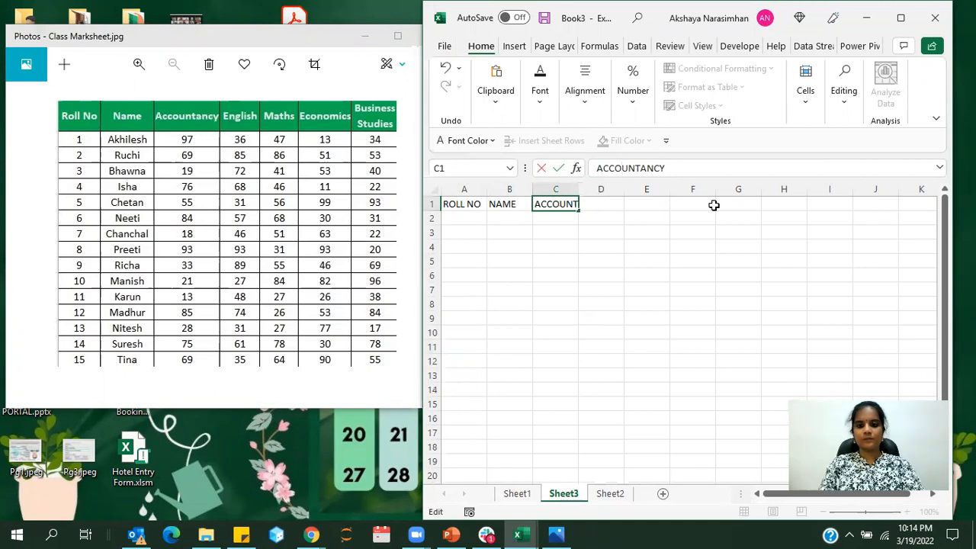
click(611, 206)
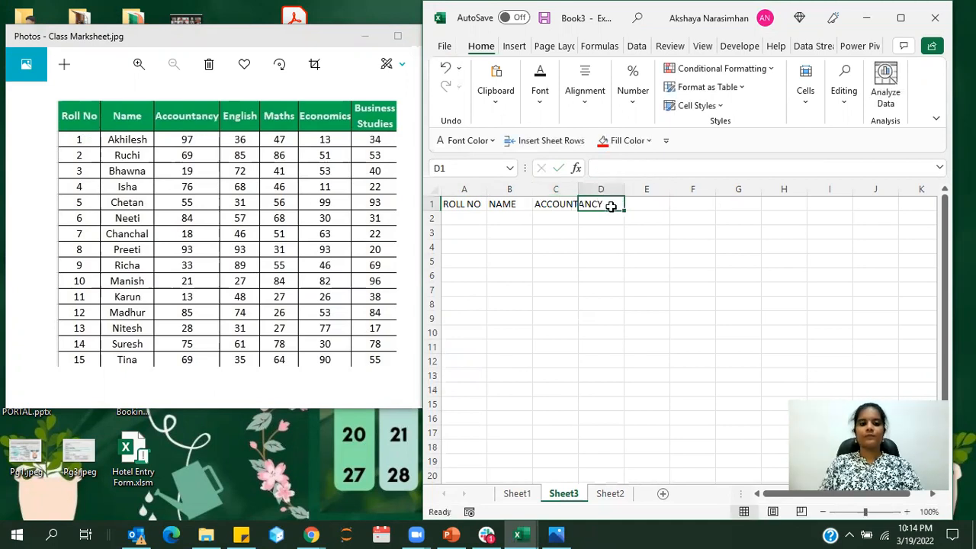
Enter the headers ENGLISH, MATHS, ECONOMICS and BUSINESS STUDIES in cells D1 to G1
text(ENGLISH)
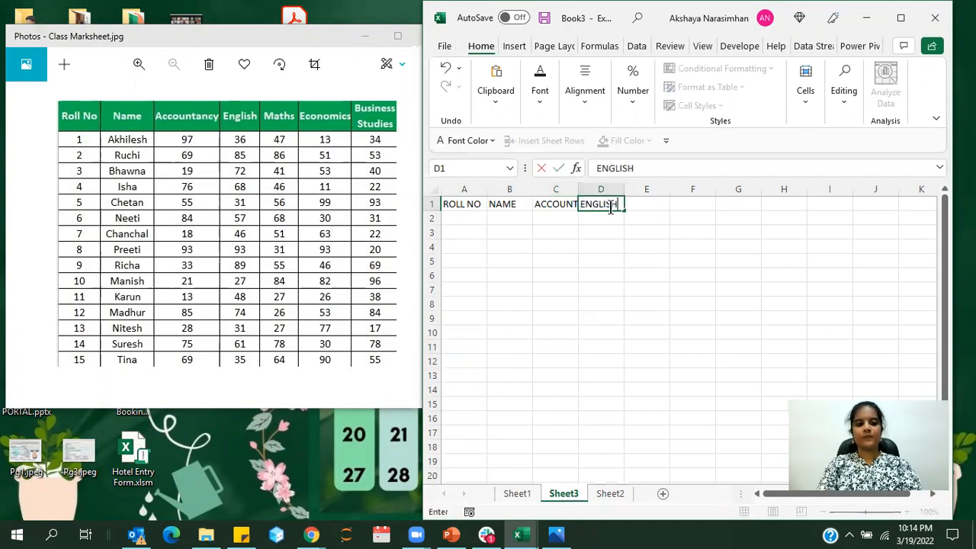
key(Tab)
text(MATHS)
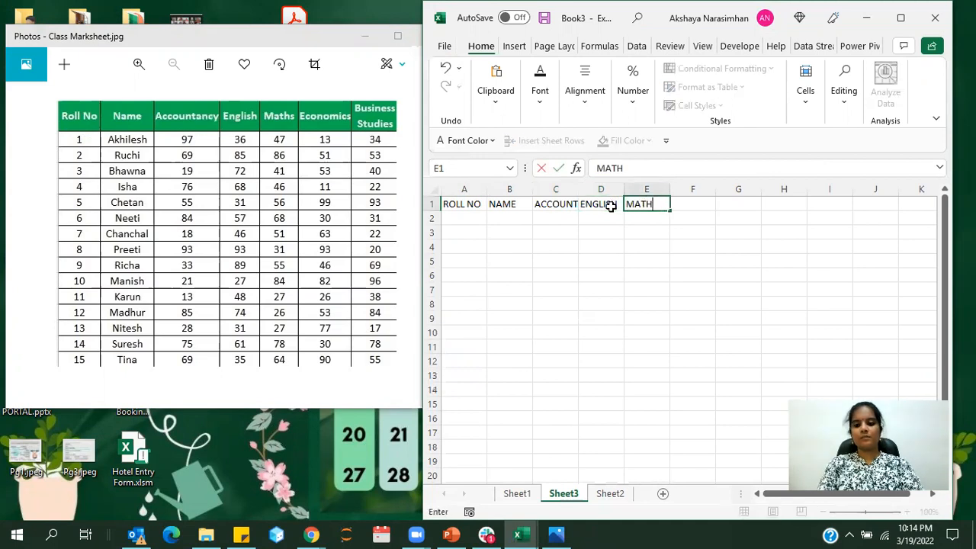
key(Tab)
text(ECONOMICS)
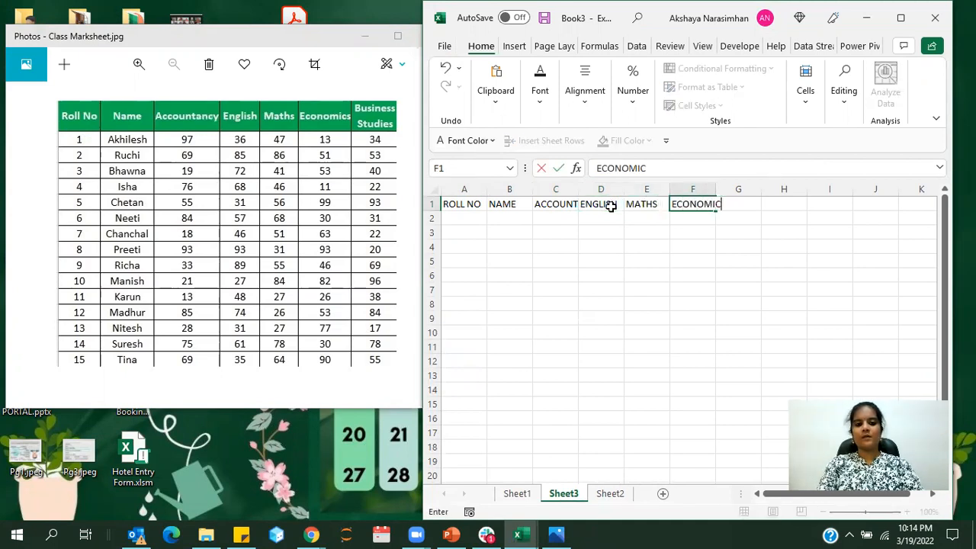
key(Tab)
text(B)
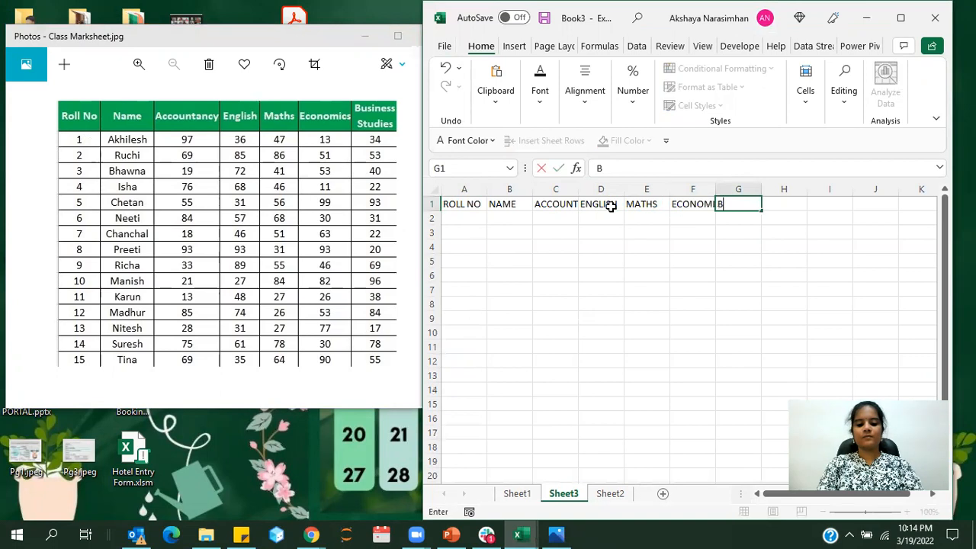
text(USINESS STUDIES)
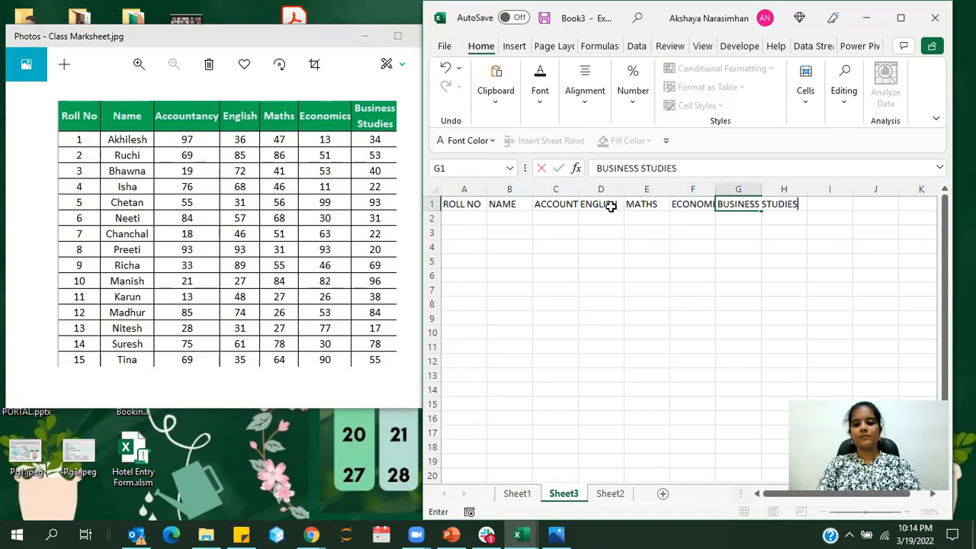
click(612, 236)
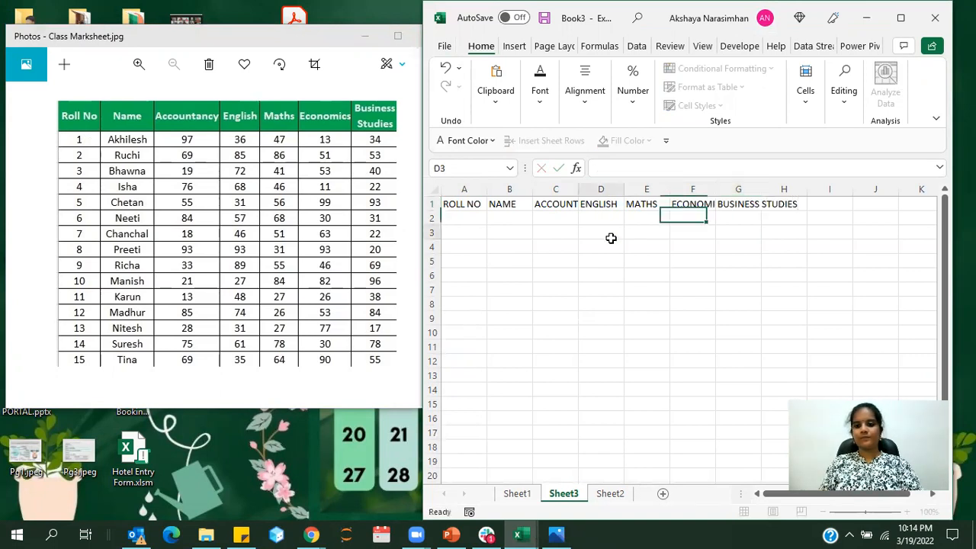
Maximize the workbook window and add the Form command from the full command list to the Quick Access Toolbar
click(558, 202)
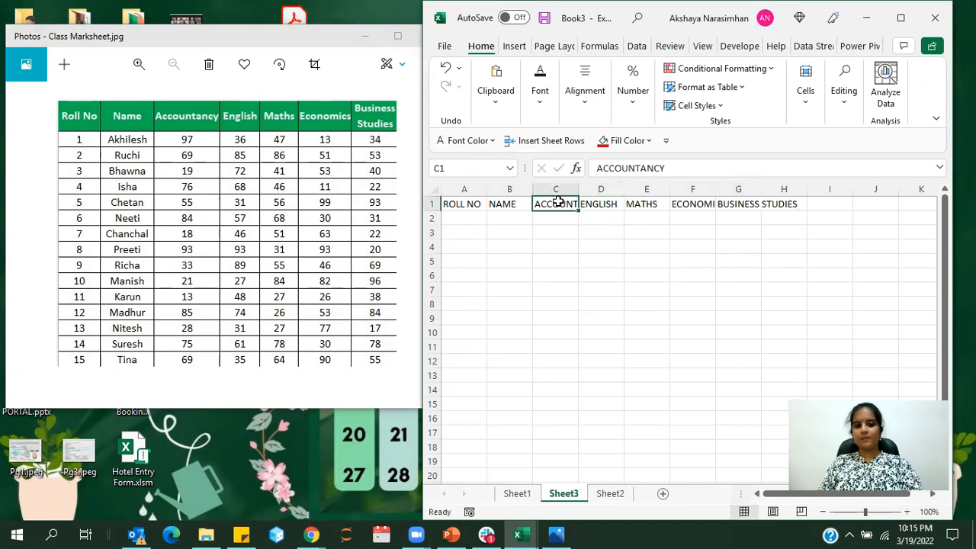
click(900, 18)
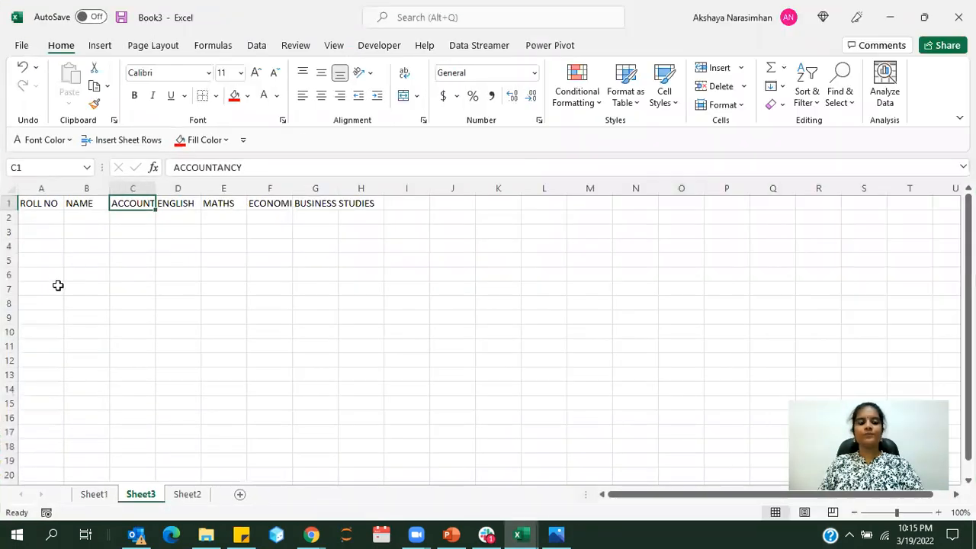
click(20, 45)
click(33, 495)
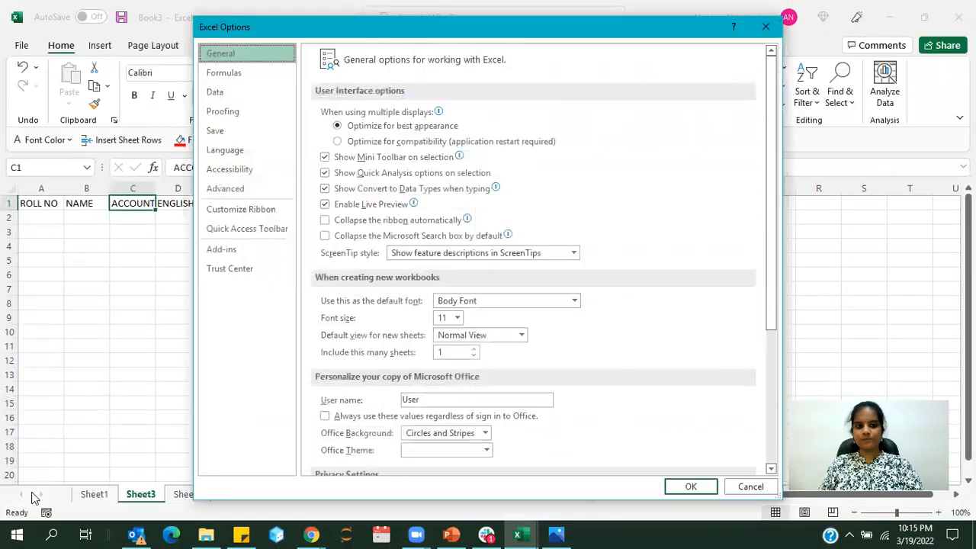
click(213, 231)
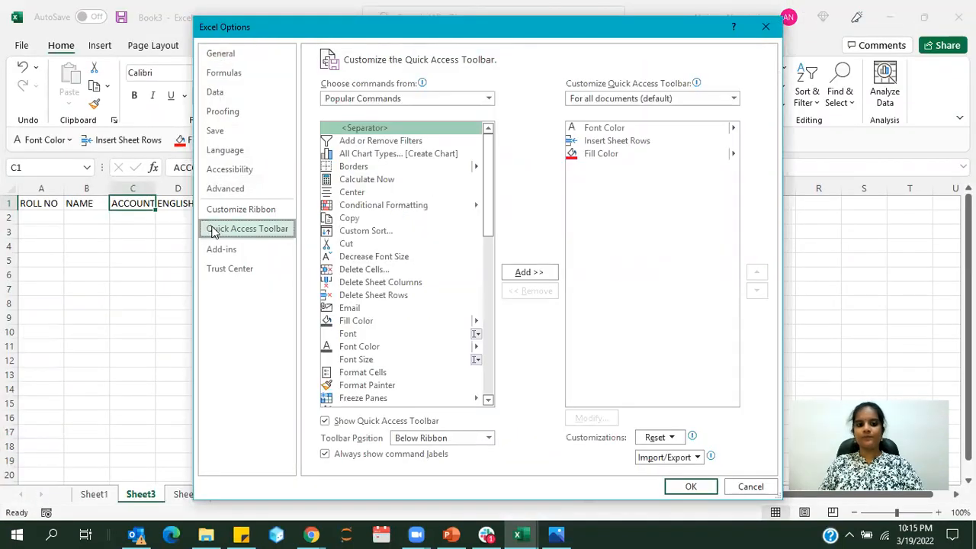
click(398, 99)
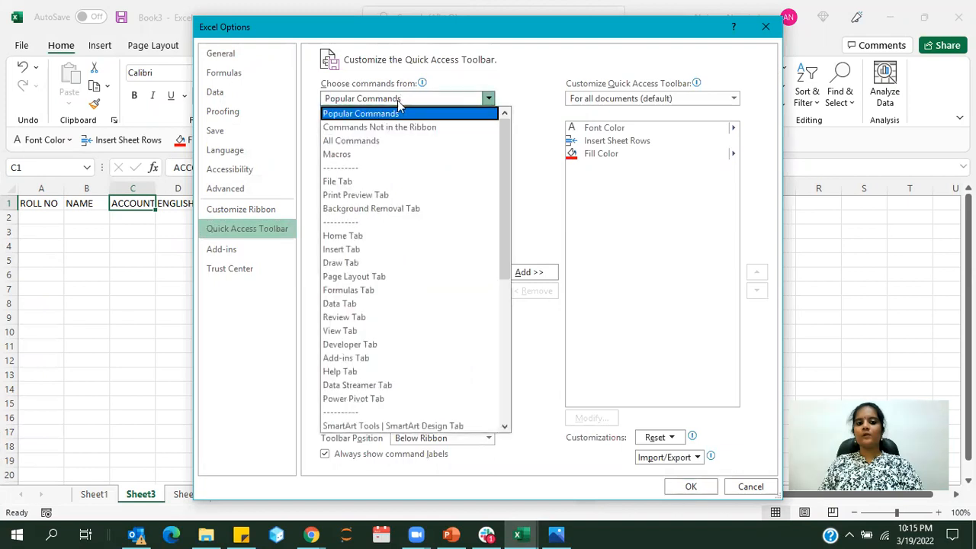
click(368, 148)
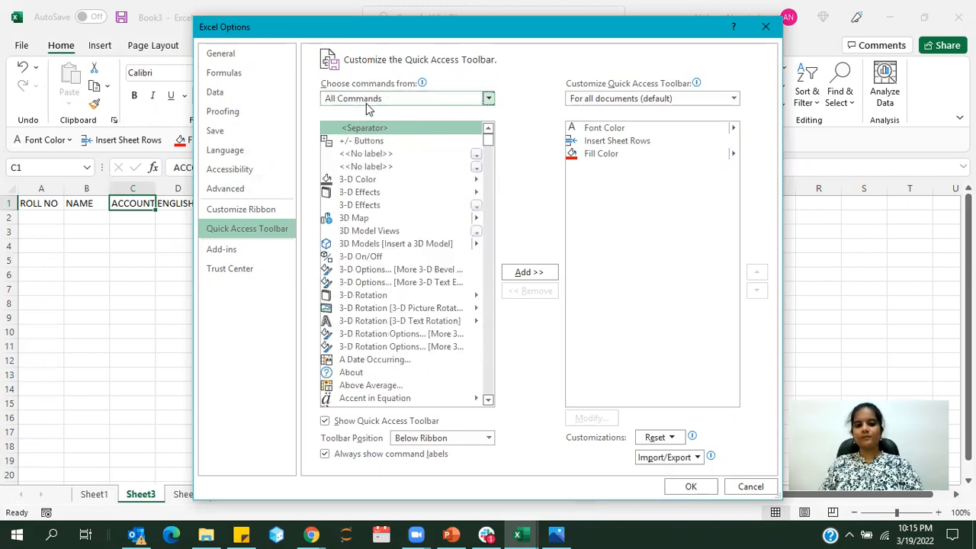
drag(489, 139, 488, 227)
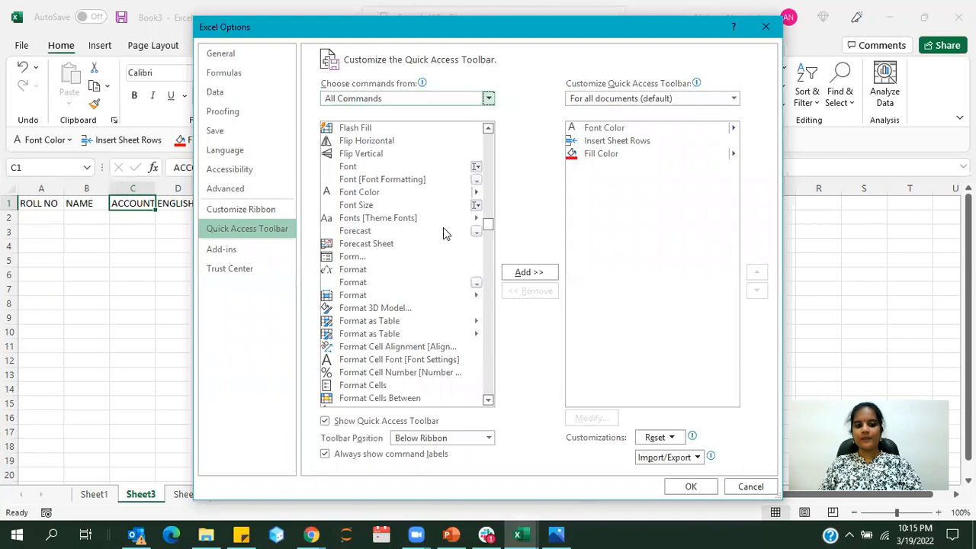
click(353, 259)
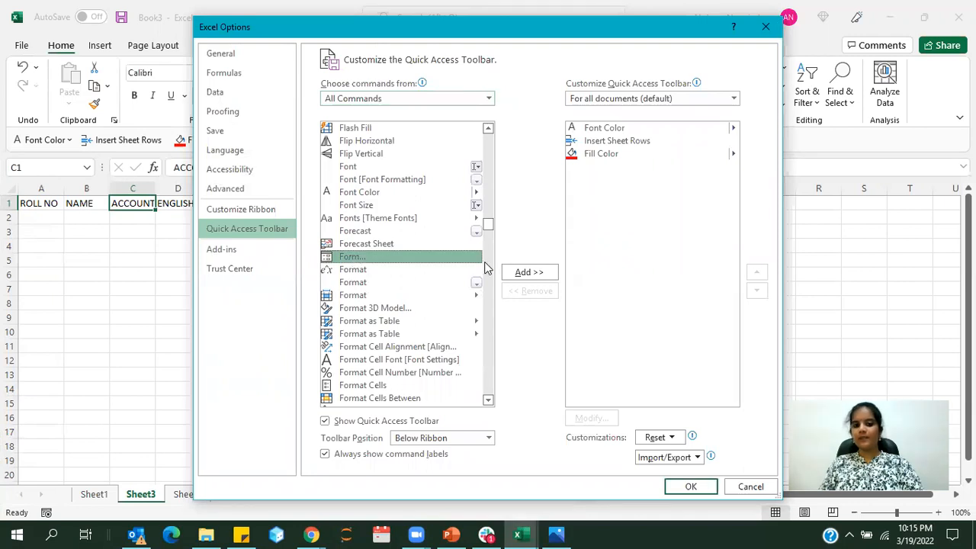
click(526, 272)
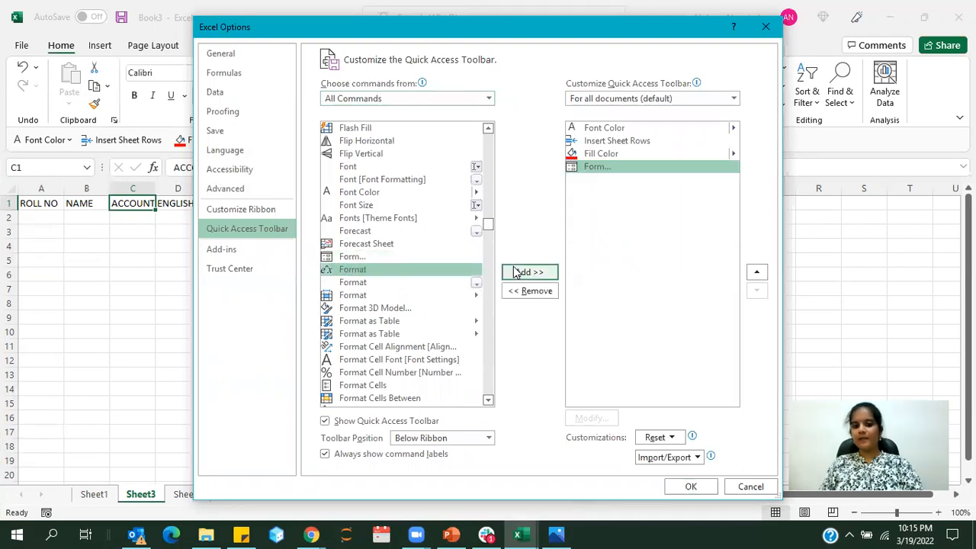
click(691, 486)
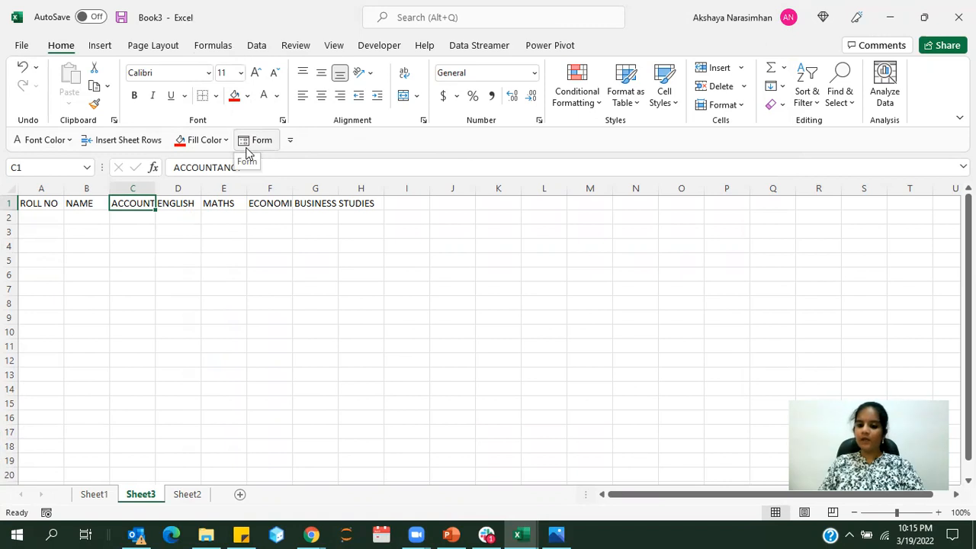
Convert the header range A1:G1 on Sheet3 into a table that has headers
click(231, 231)
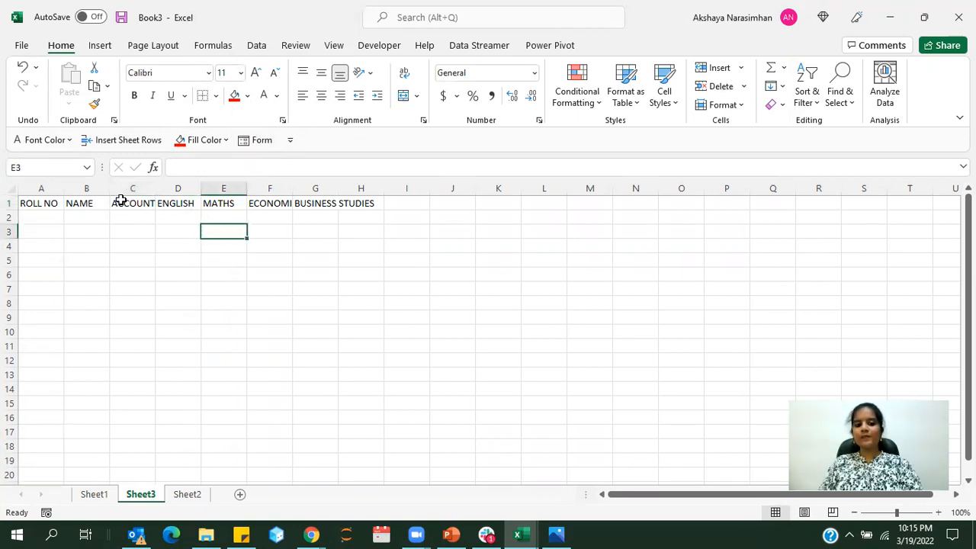
click(146, 201)
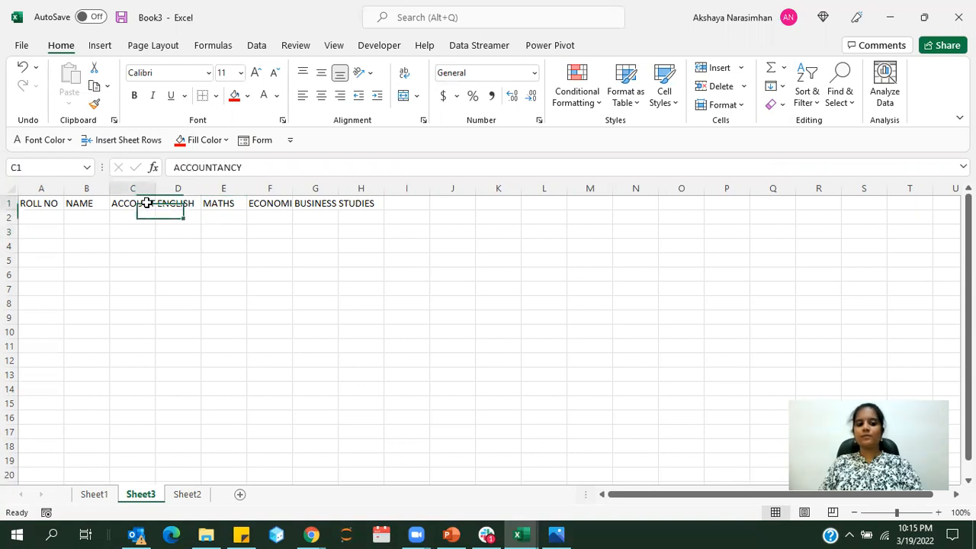
drag(44, 203, 329, 204)
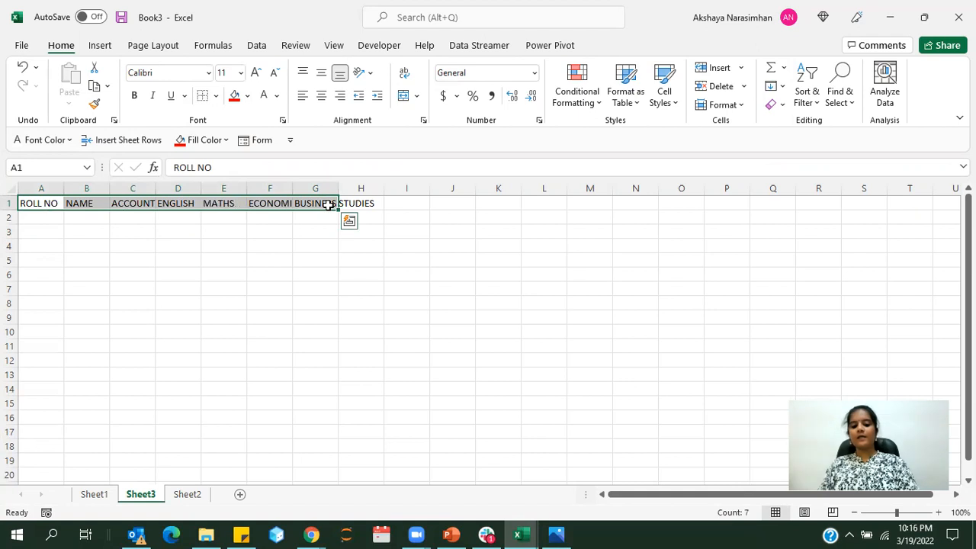
key(ctrl+t)
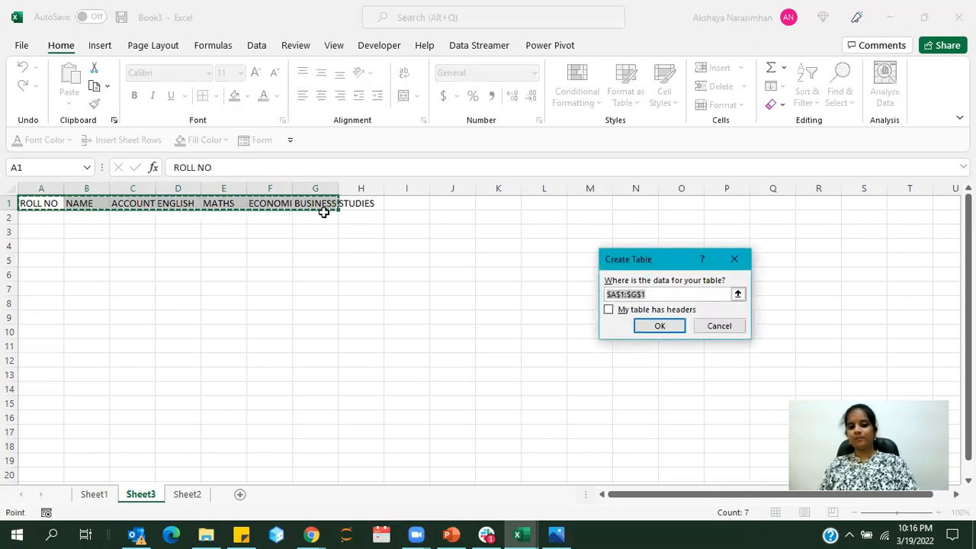
click(609, 311)
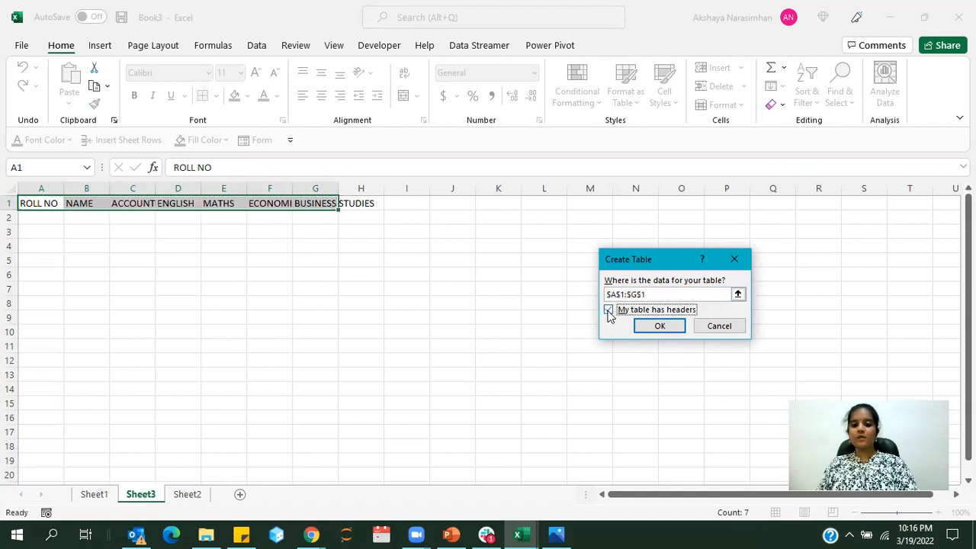
click(645, 328)
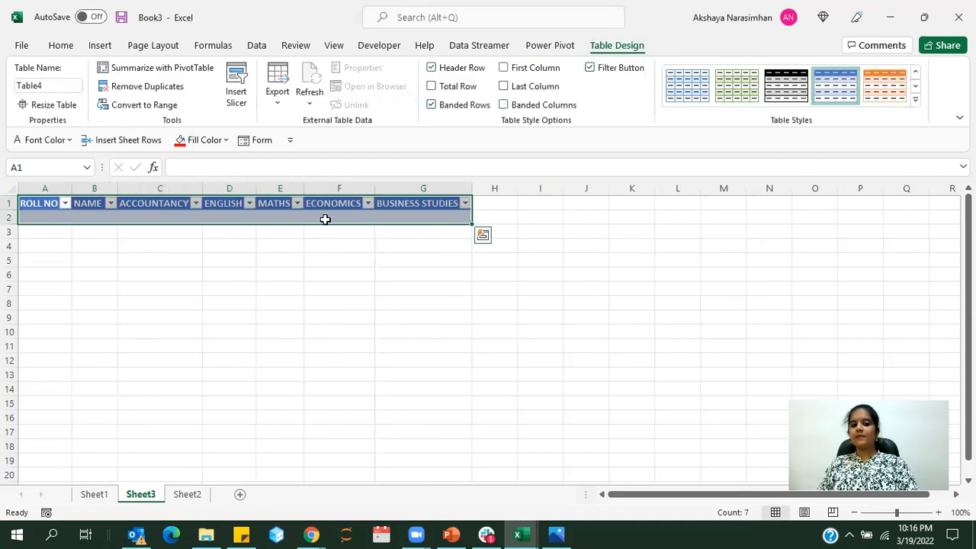
Open the data form for the new table, examine its entry fields and close it
click(245, 142)
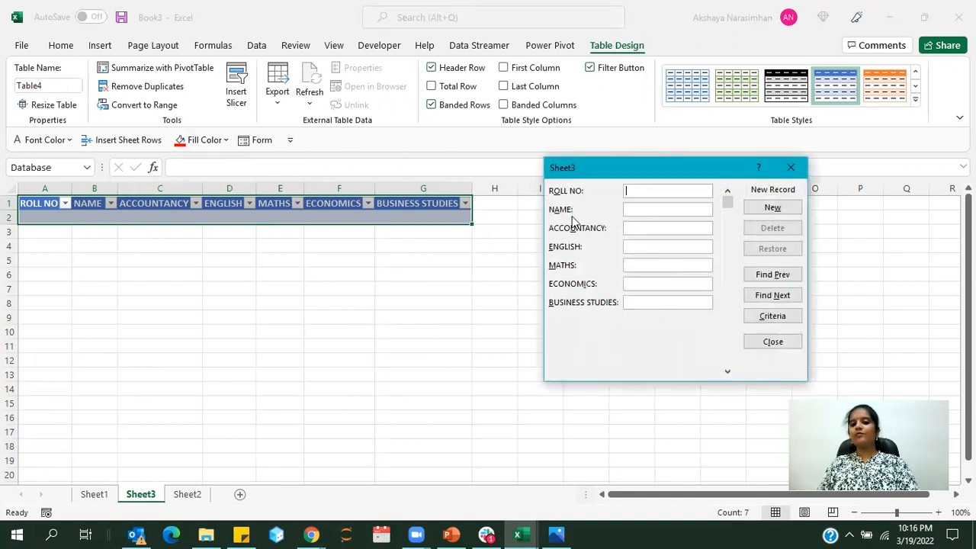
drag(604, 175, 570, 227)
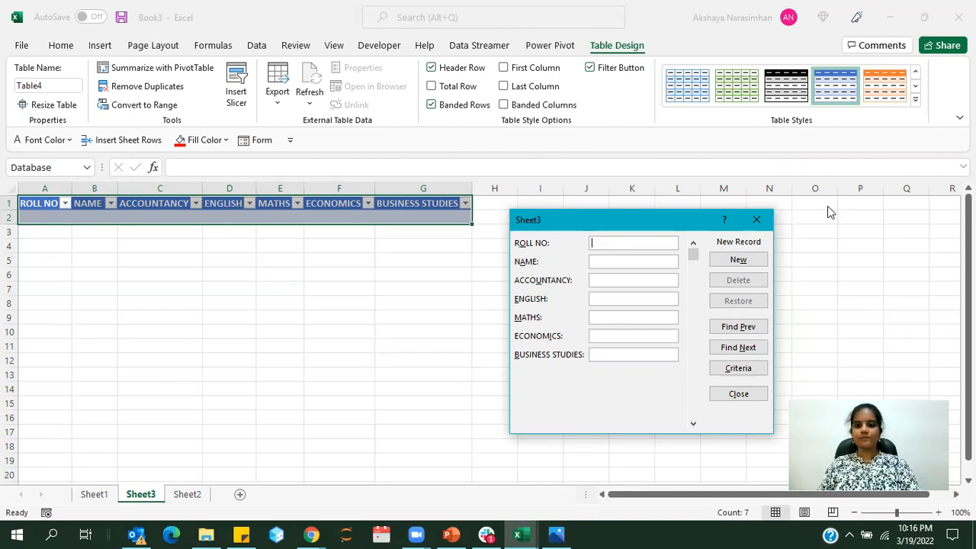
click(757, 219)
click(623, 263)
click(412, 331)
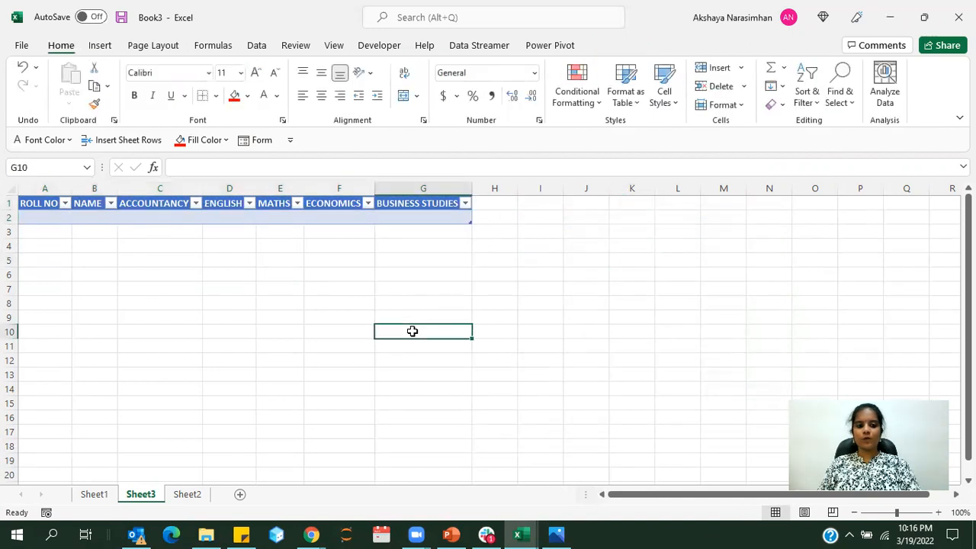
Restore Excel to a smaller window, place it beside the marksheet image, and enlarge it to show more columns and rows
click(931, 31)
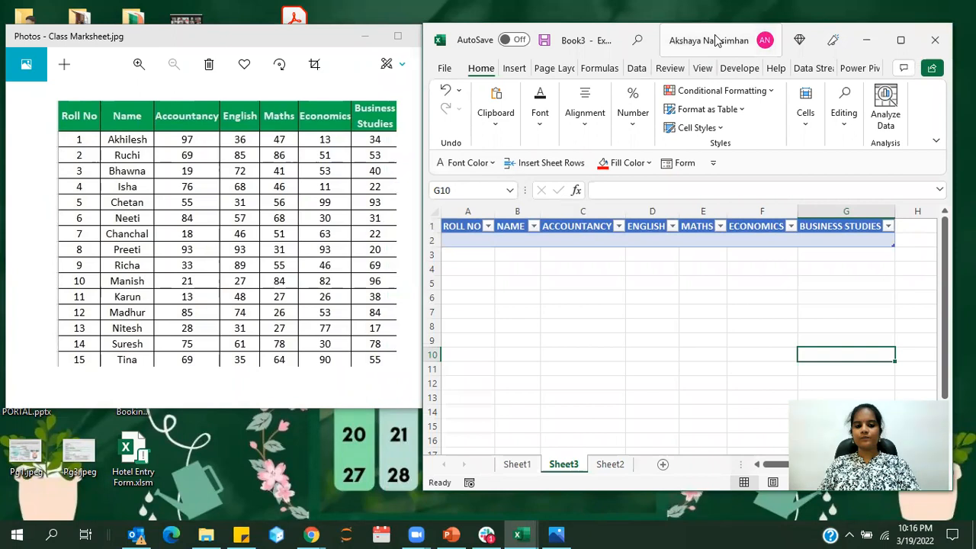
drag(717, 40, 699, 26)
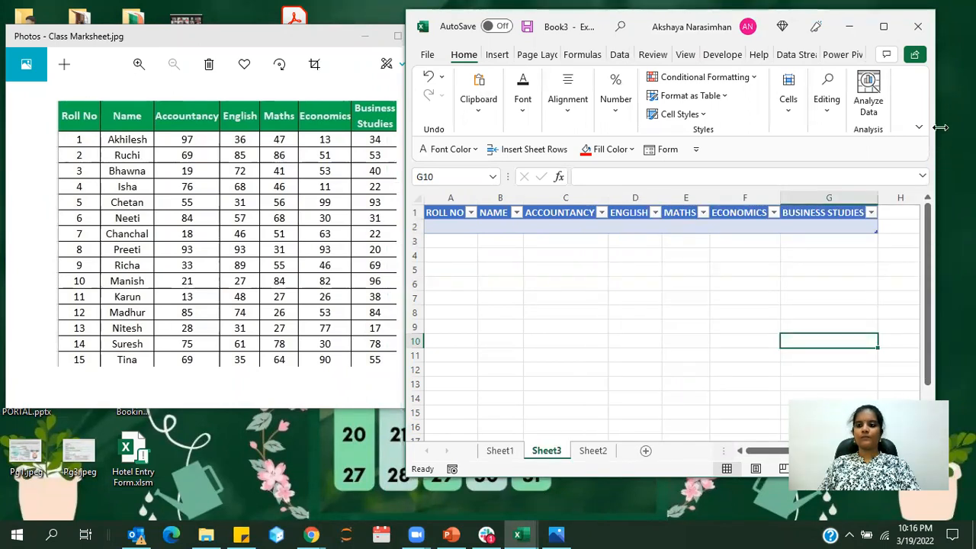
drag(941, 128, 967, 128)
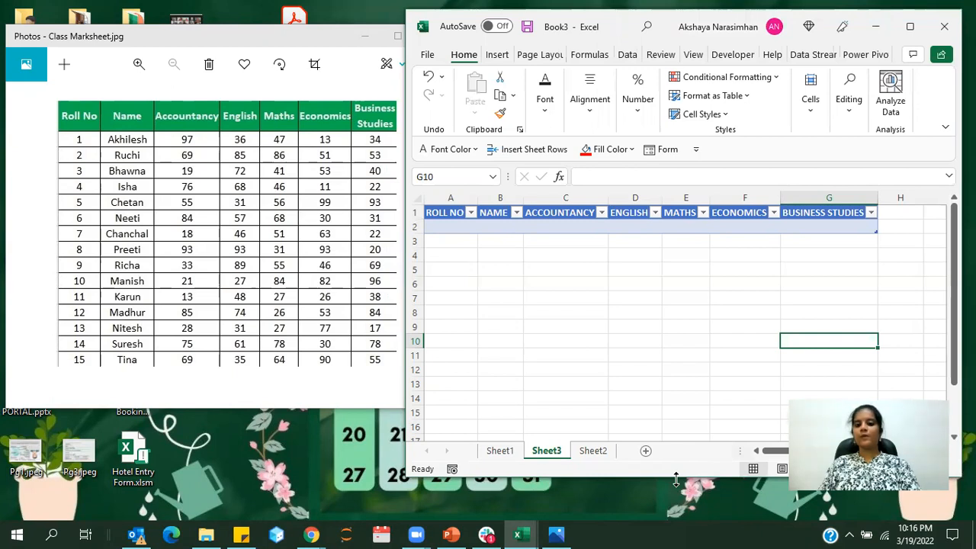
drag(676, 478, 675, 515)
Open the data form from the table's empty row and add a record with ROLL NO 1
click(561, 225)
click(661, 150)
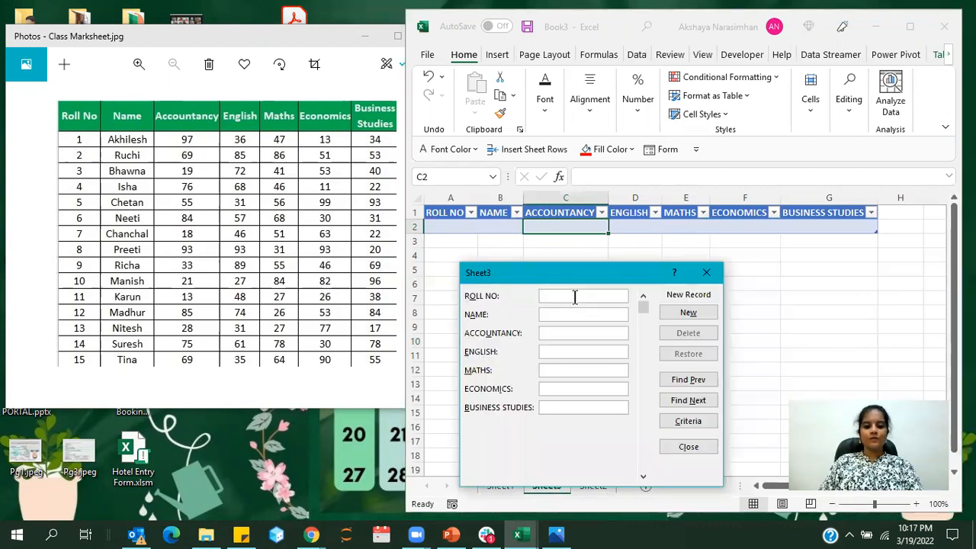
text(1)
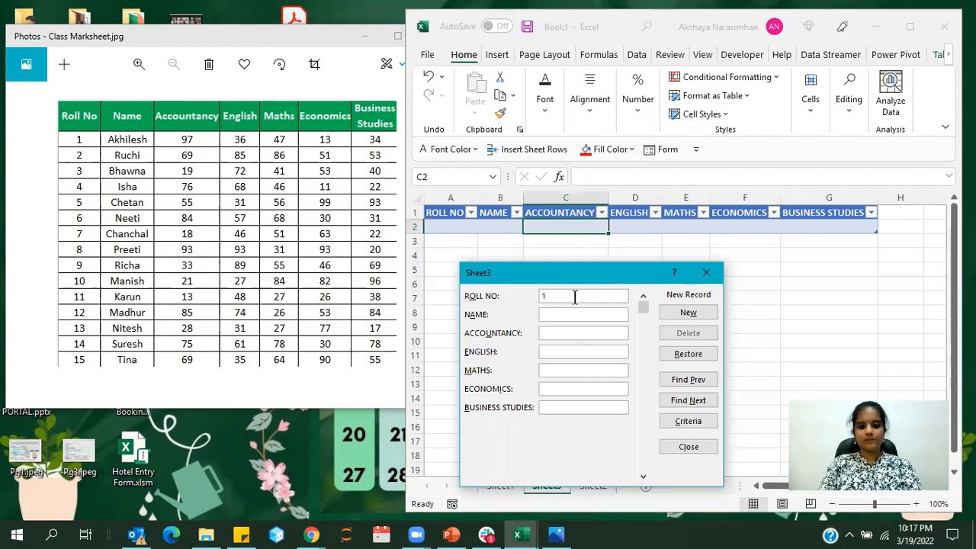
key(Return)
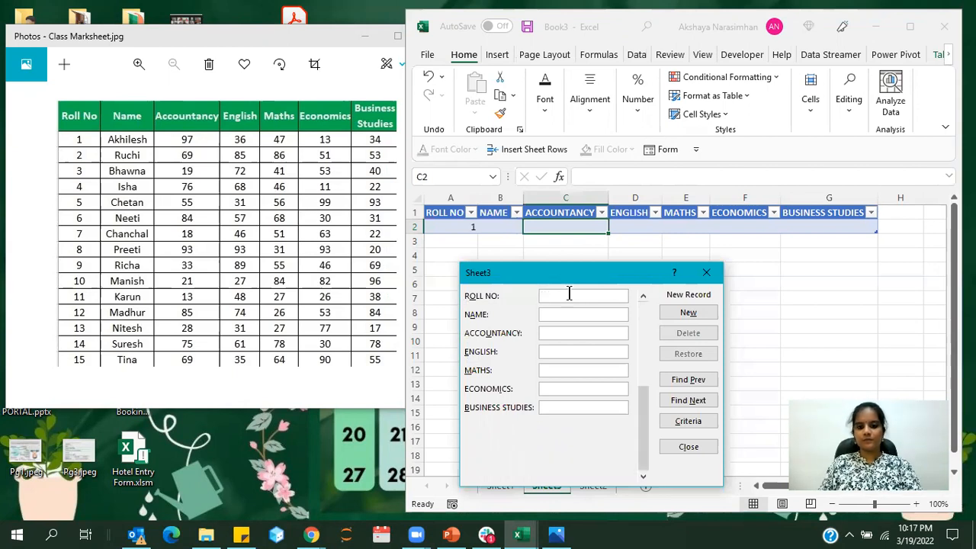
Return to the first record in the data form and enter the student's name from the marksheet
drag(641, 397, 644, 314)
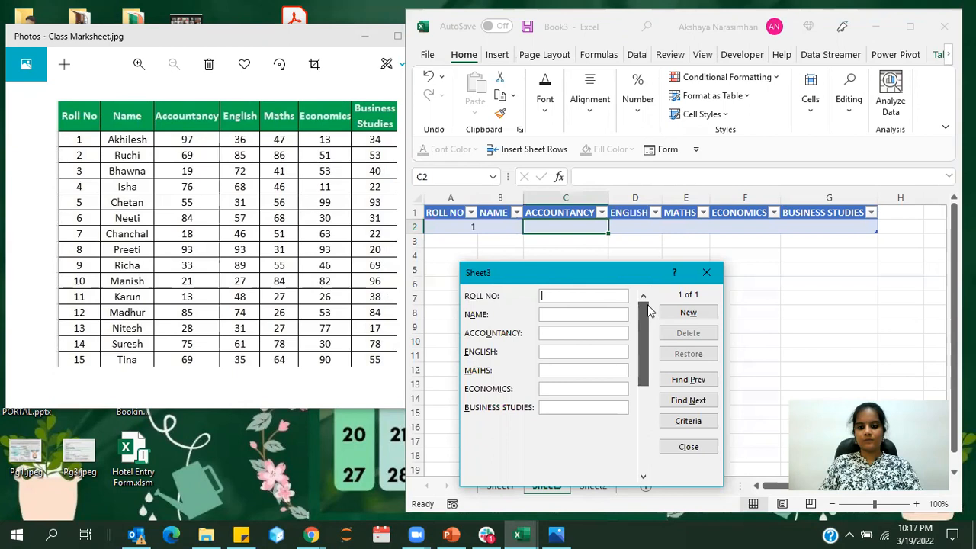
click(570, 318)
text(Akhilesh)
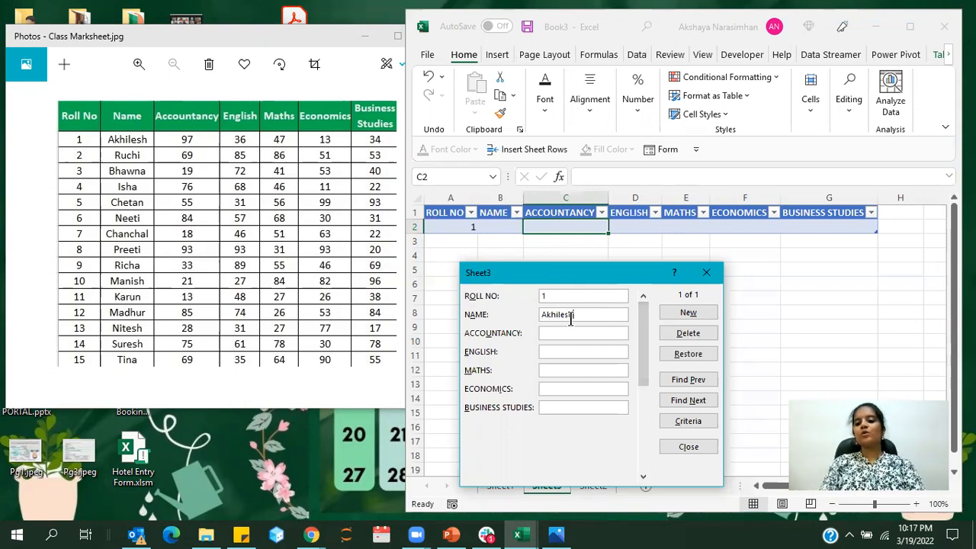
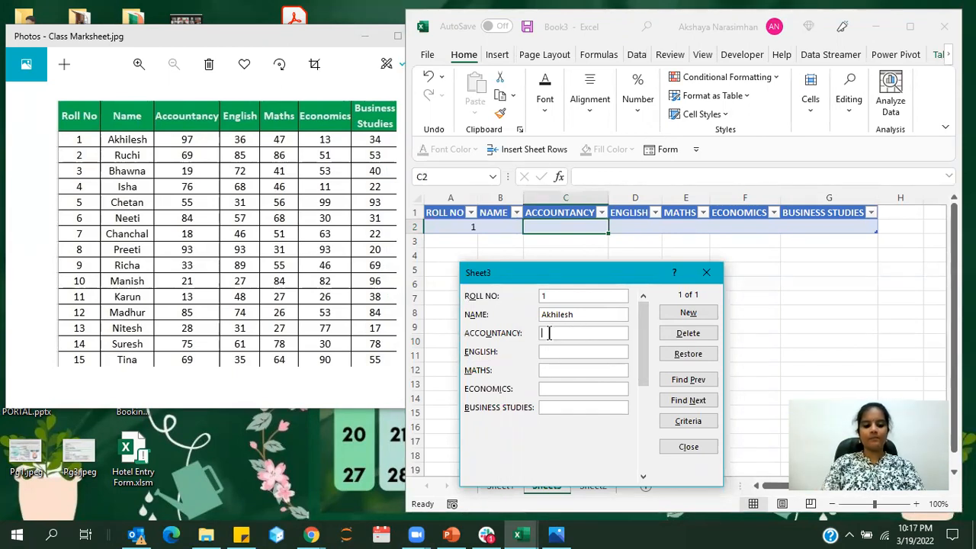
text(unt)
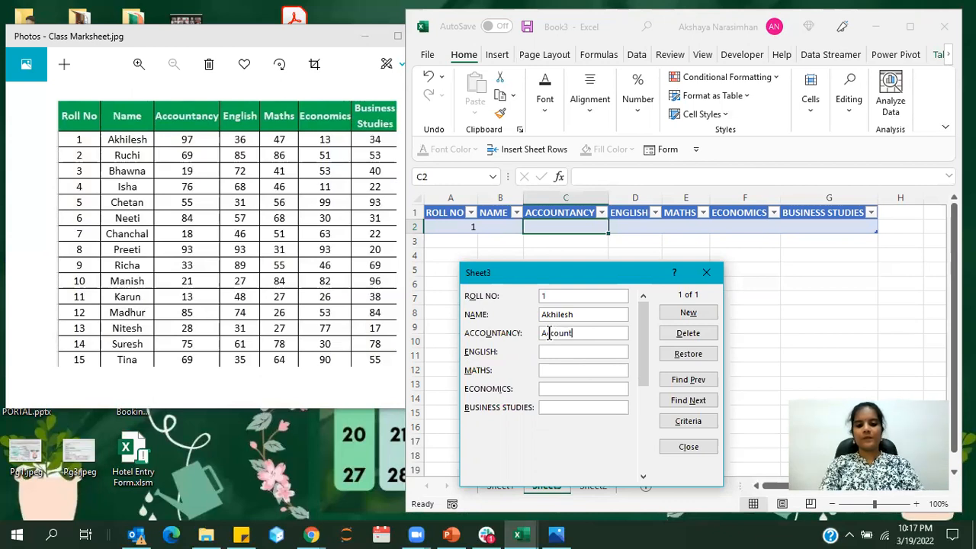
key(BackSpace)
key(BackSpace)
key(BackSpace)
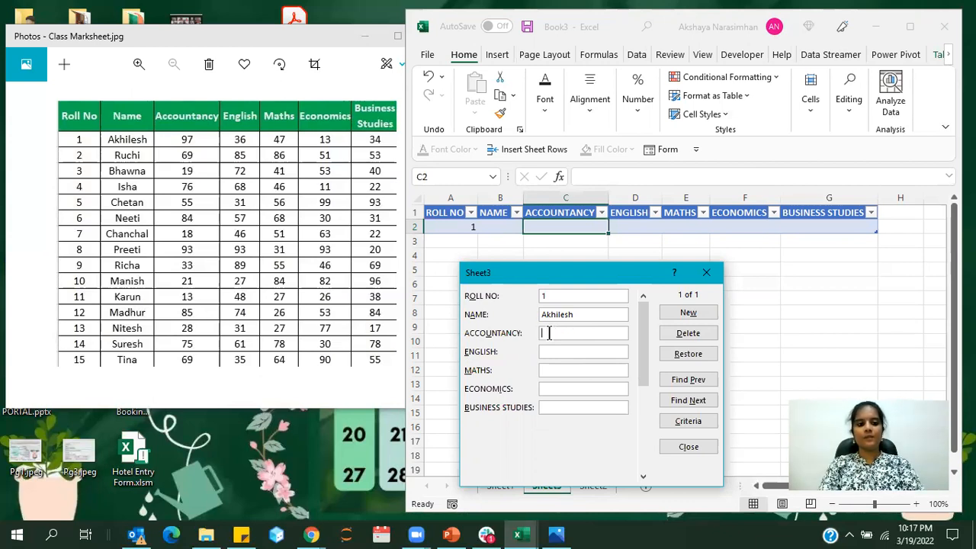
Complete the first student's record with Accountancy 97, English 36, Maths 47, Economics 13 and Business Studies 34, save it and close the form
text(7)
text(36)
click(563, 373)
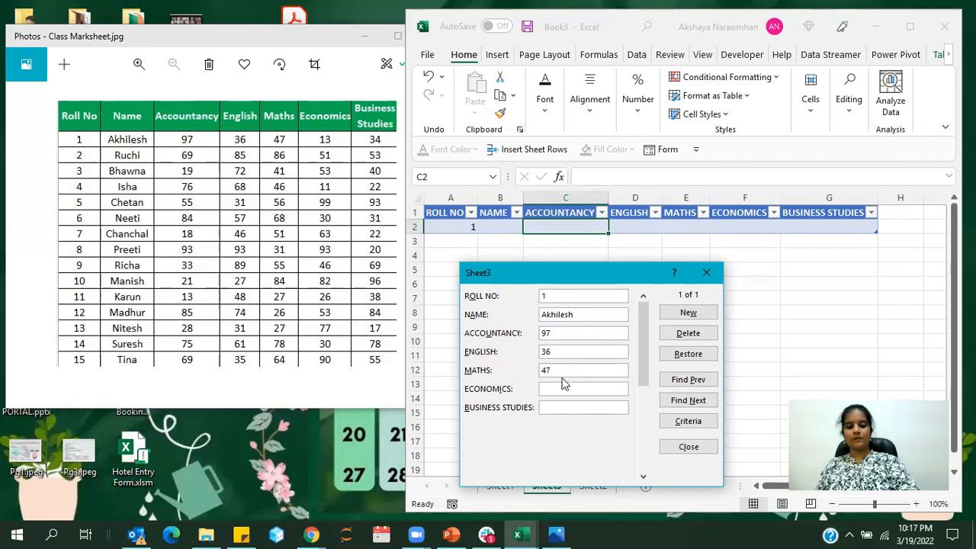
click(551, 391)
click(552, 407)
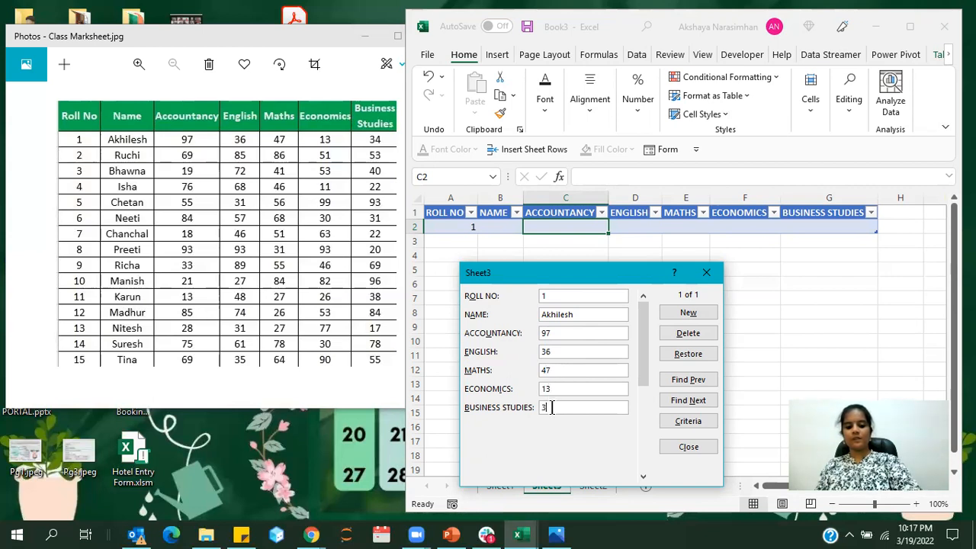
key(Return)
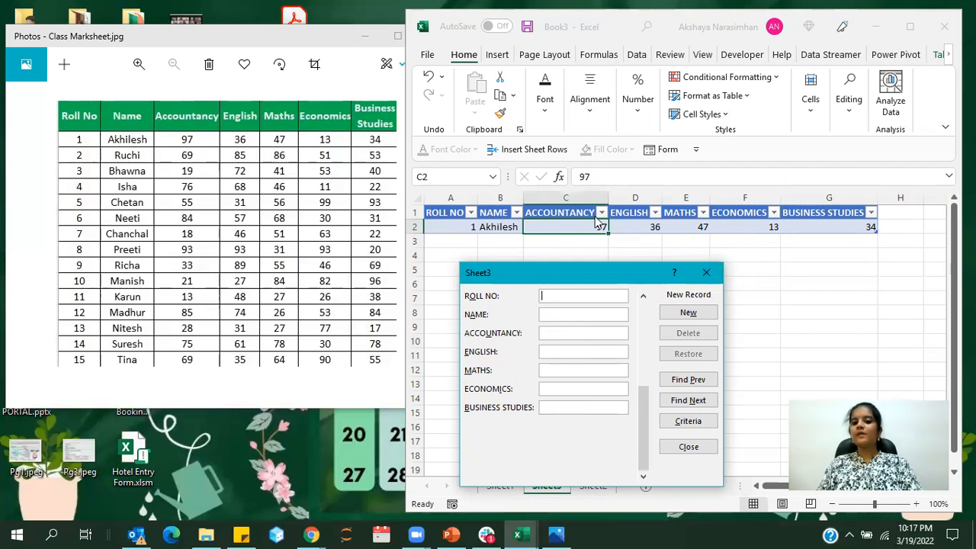
click(705, 272)
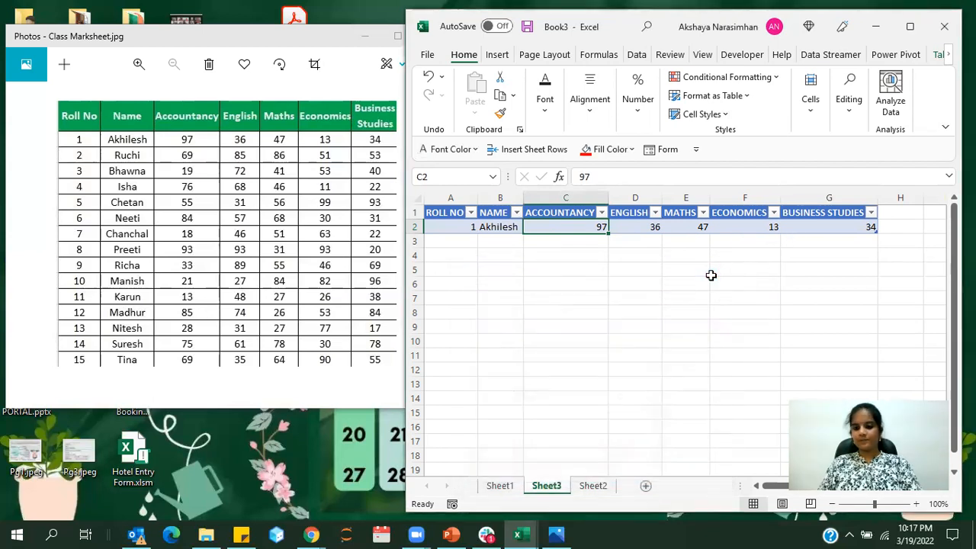
Reopen the data form from a cell inside the table, bring up a blank new record and close the form
click(681, 273)
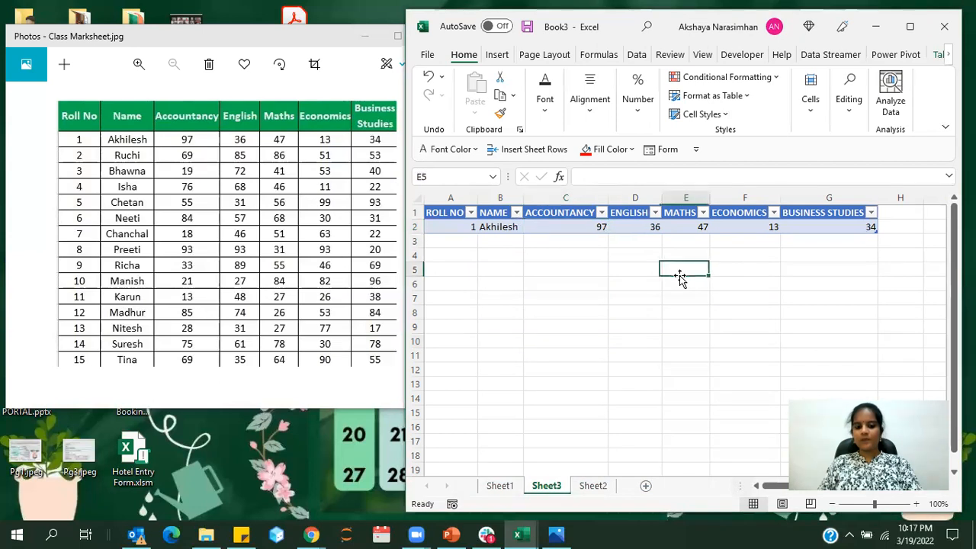
click(578, 222)
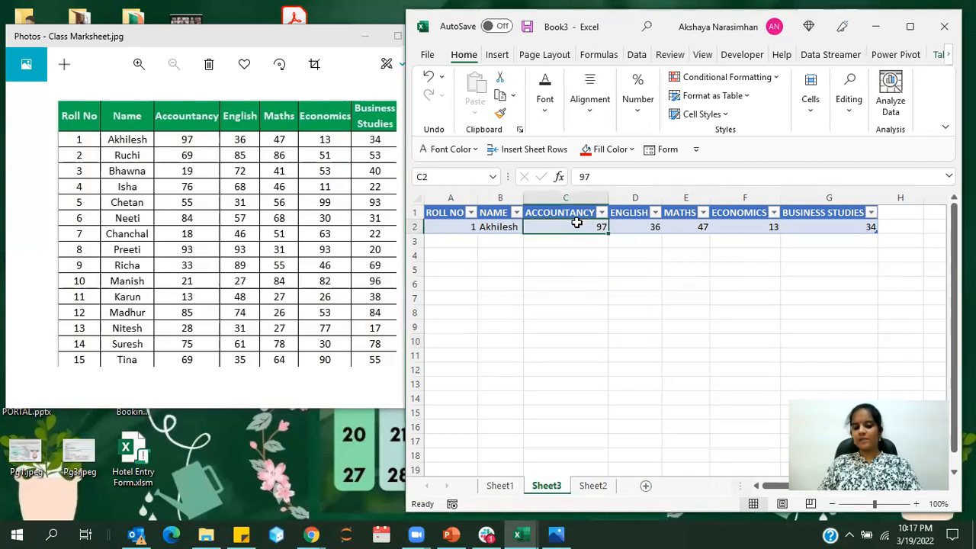
click(663, 152)
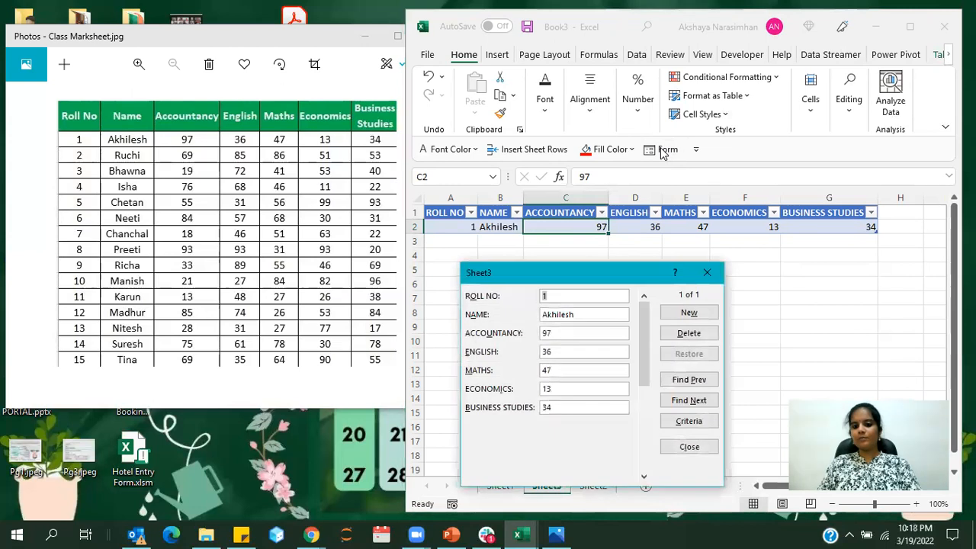
click(668, 314)
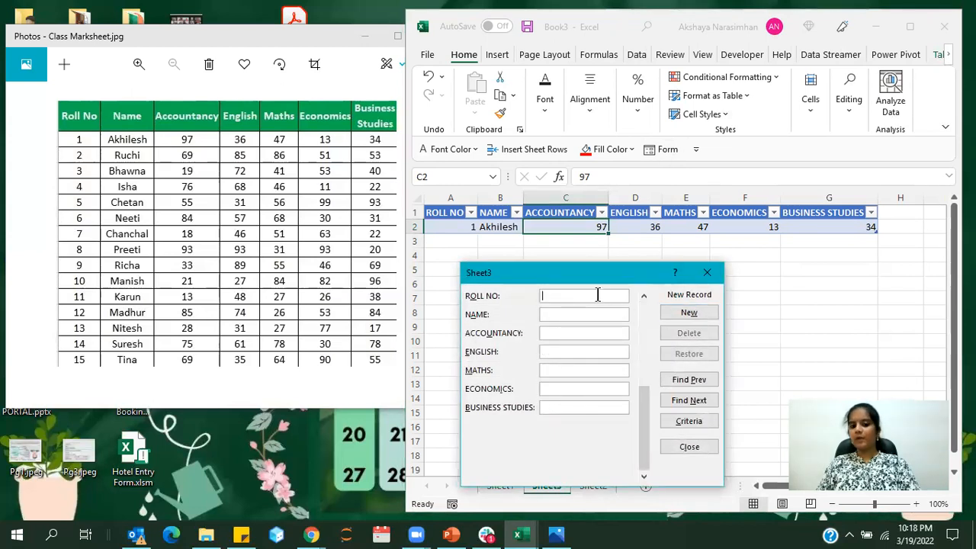
click(704, 272)
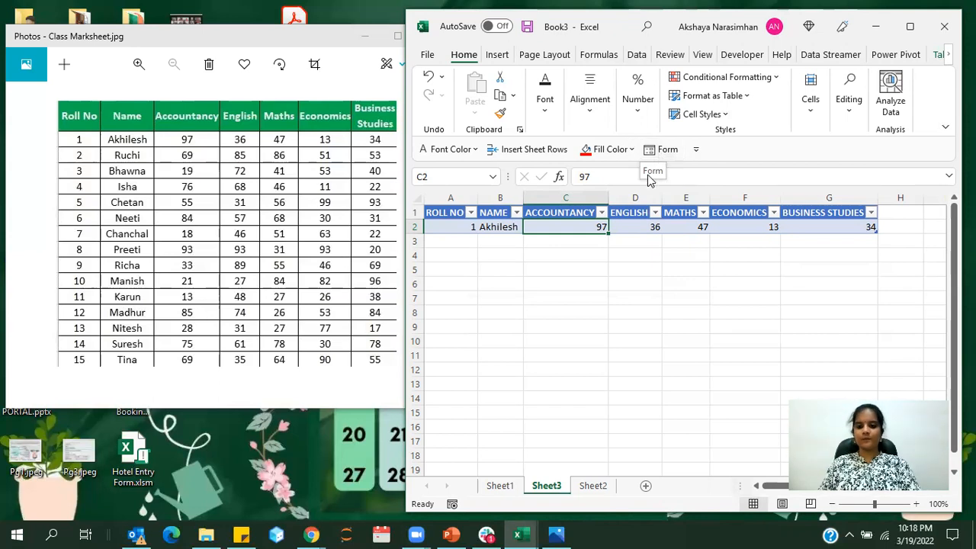
click(624, 309)
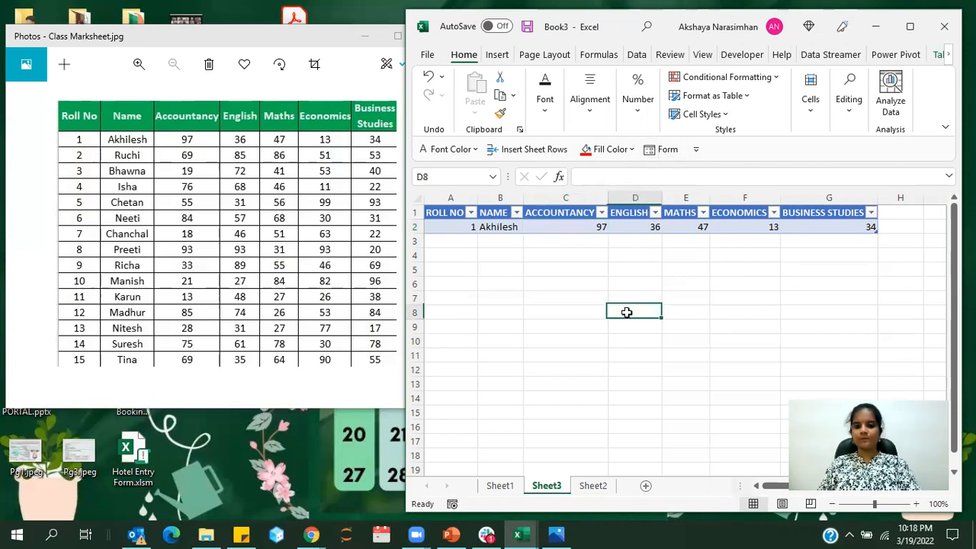
click(532, 271)
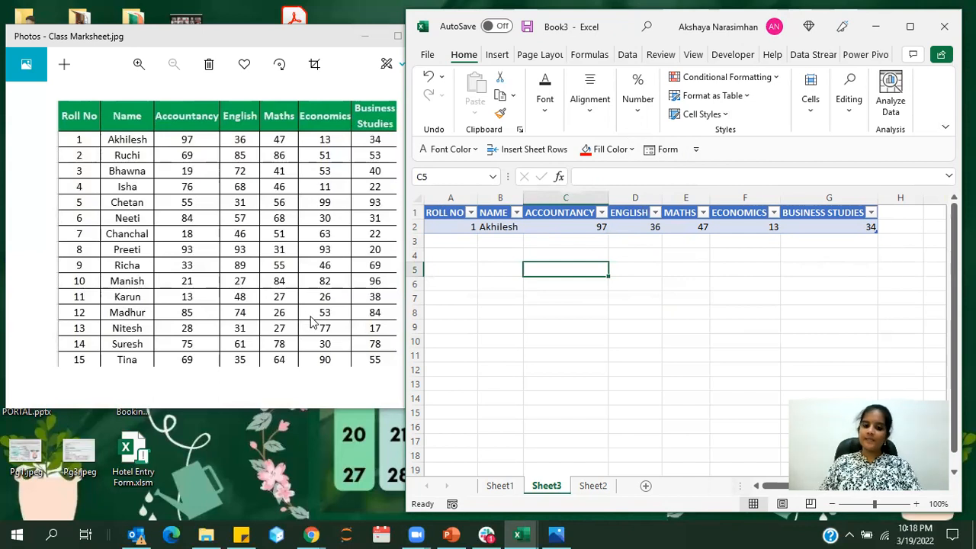
click(587, 254)
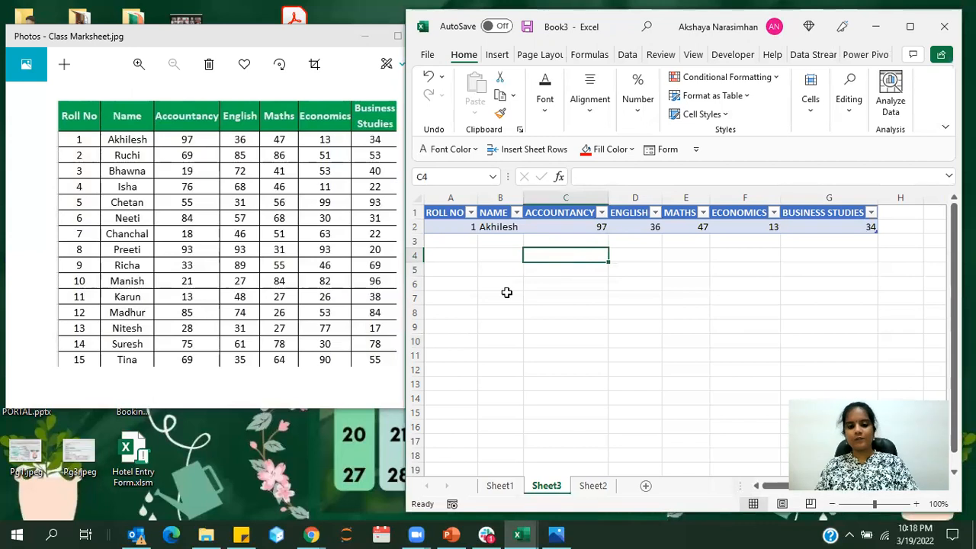
click(823, 15)
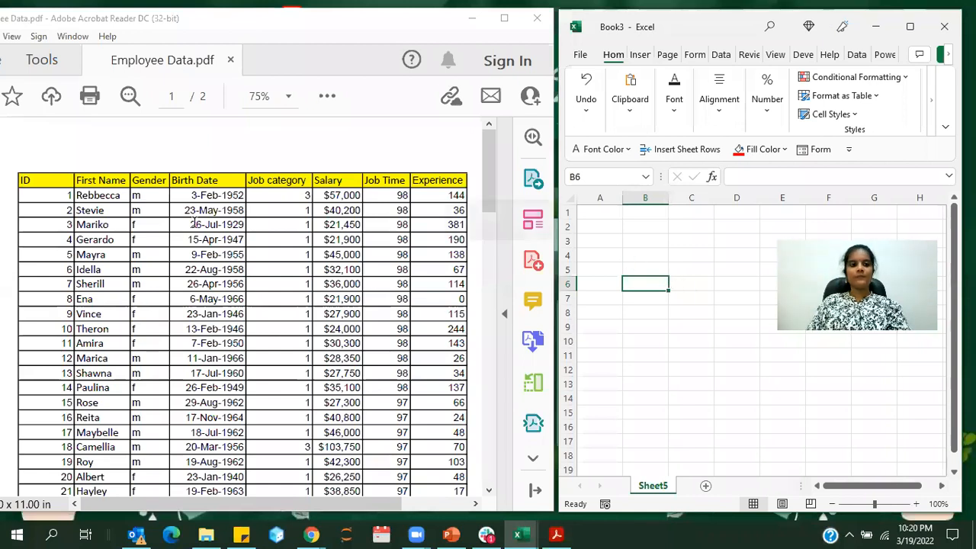
Enter the headers ID in A1 and FIRST NAME in B1 of Sheet5, declining the work or school sign-in for now
click(606, 242)
click(591, 227)
click(594, 214)
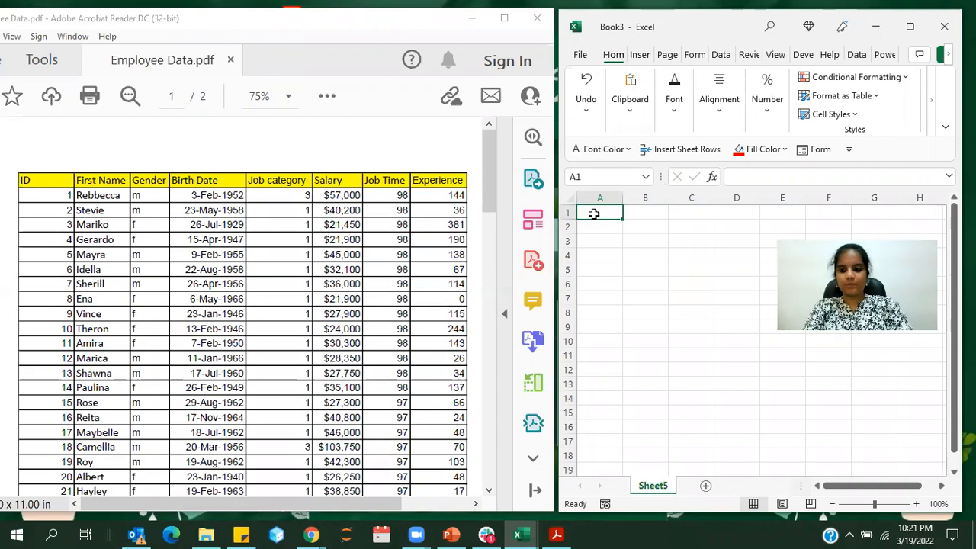
text(ID)
key(Tab)
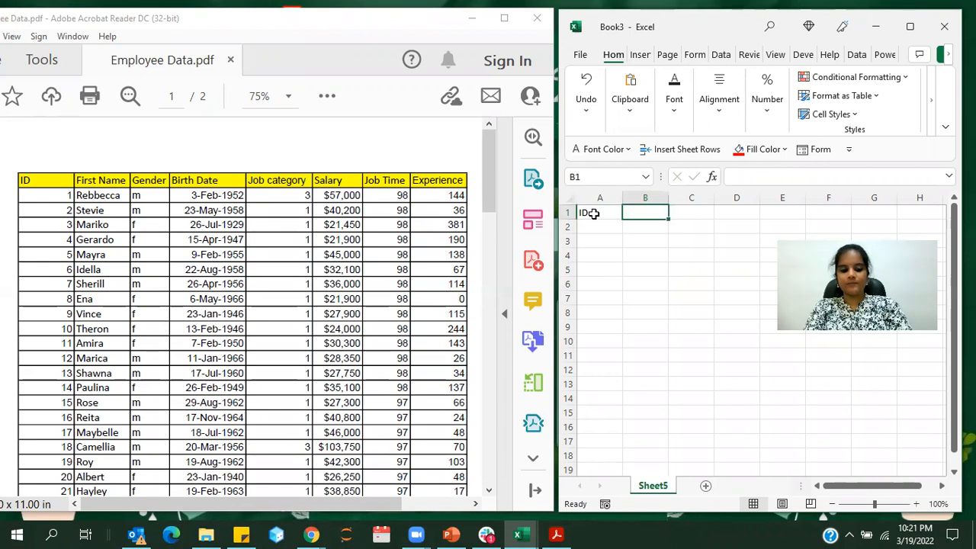
text(FIRT)
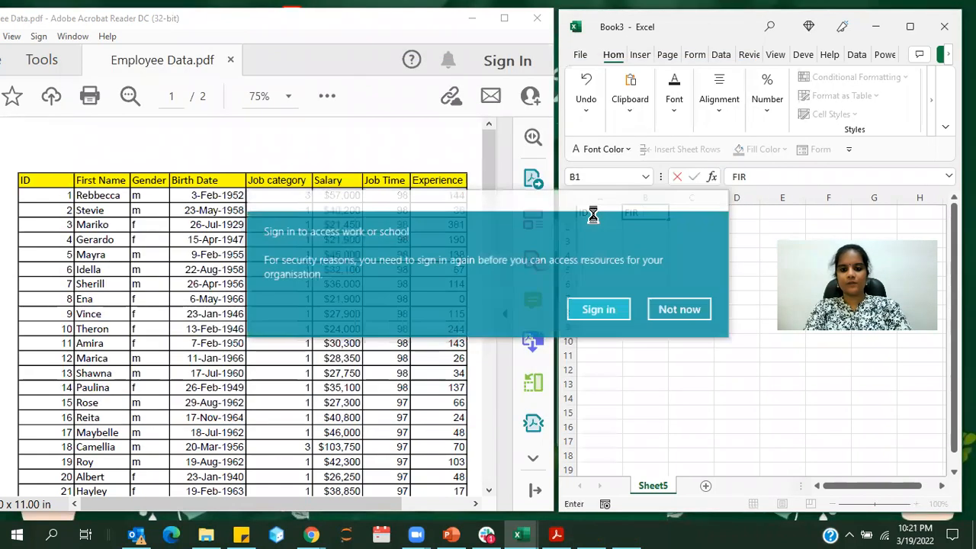
click(679, 309)
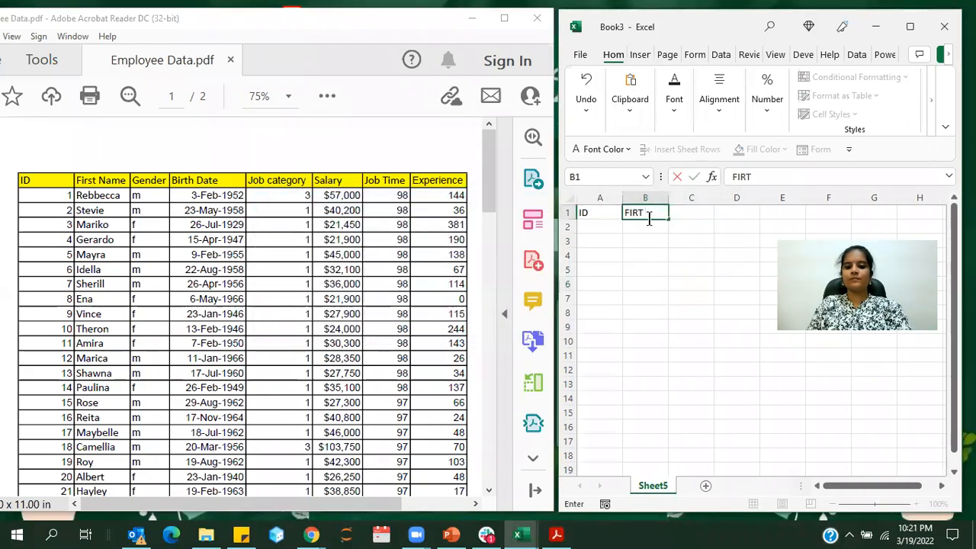
click(645, 214)
double_click(655, 213)
text(FIRS)
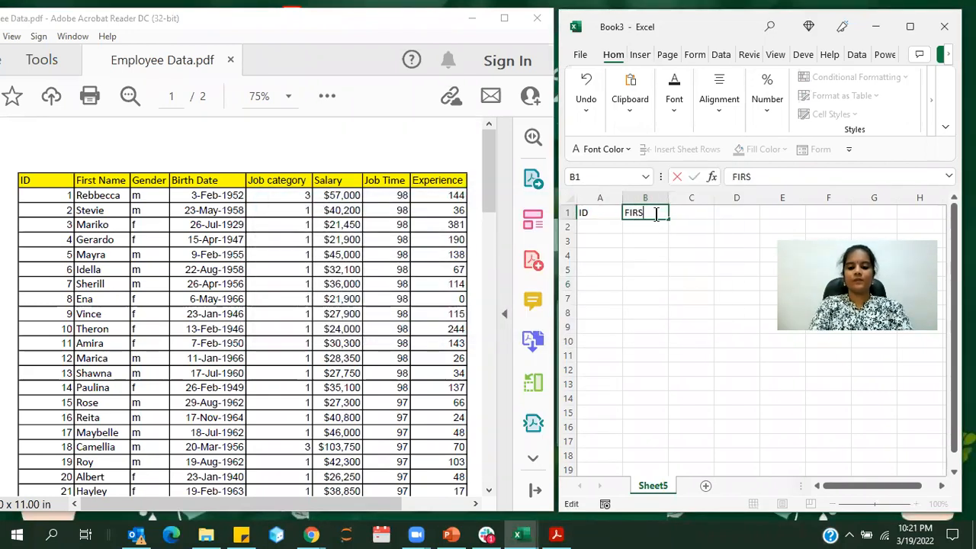
text(T NAME)
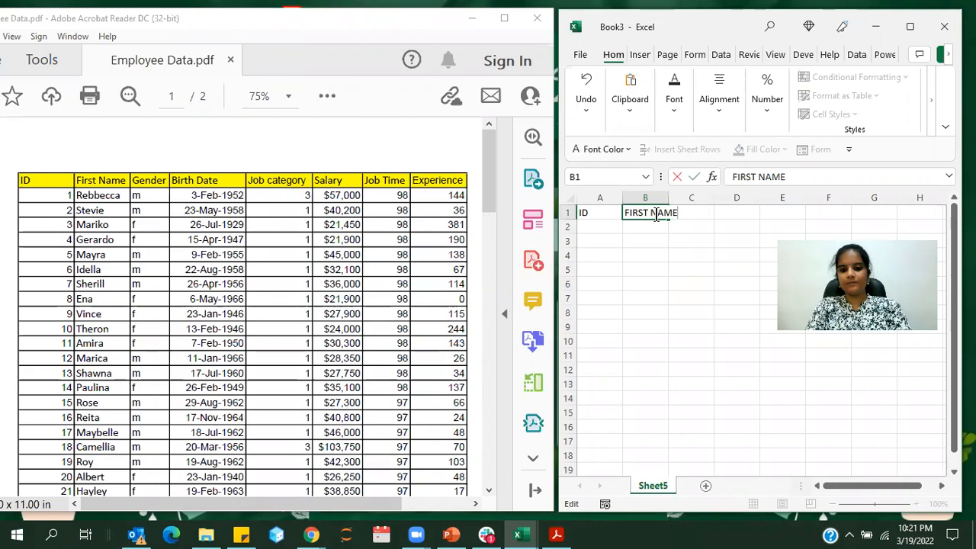
key(Up)
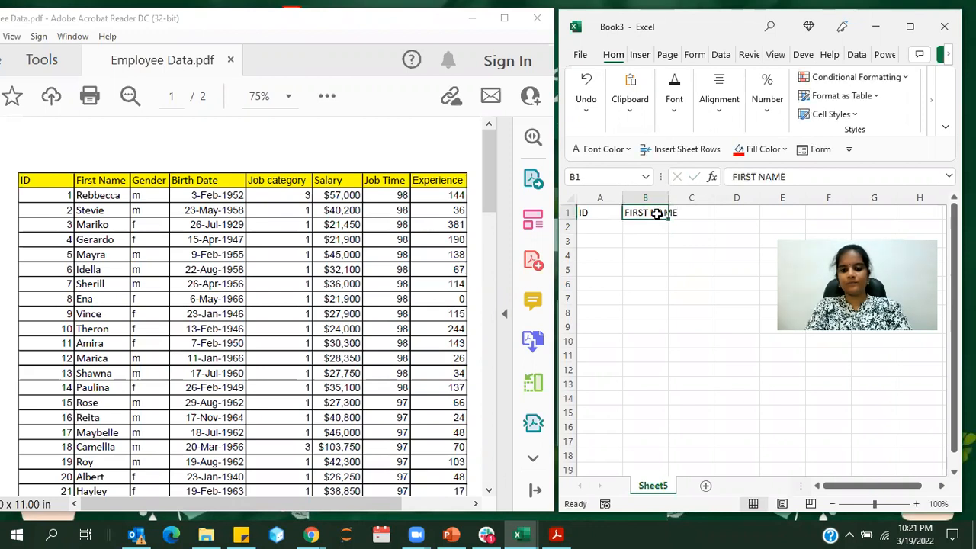
Continue the header row with GENDER in C1, BIRTH DATE in D1 and JOB CATEGORY in E1
key(Right)
text(GENDER)
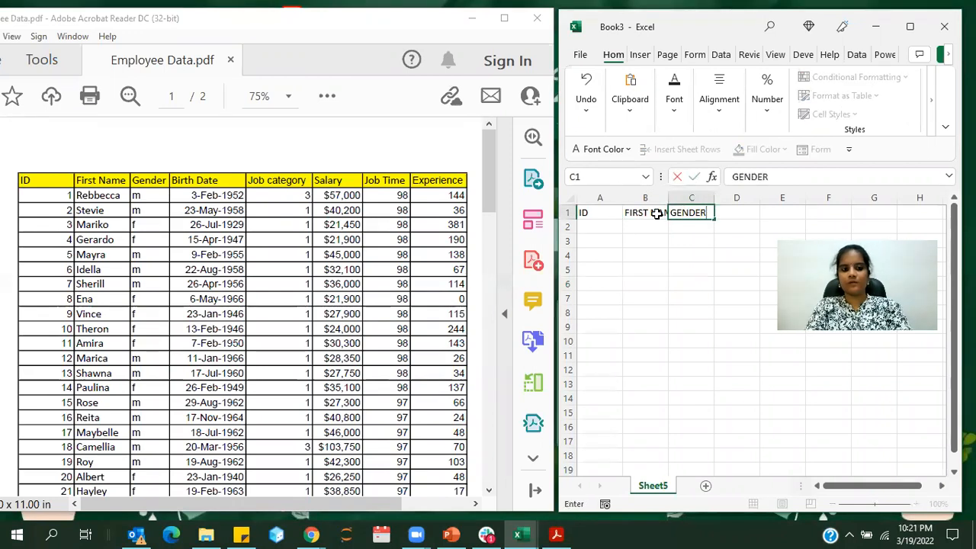
key(Right)
text(BIRTH DATE)
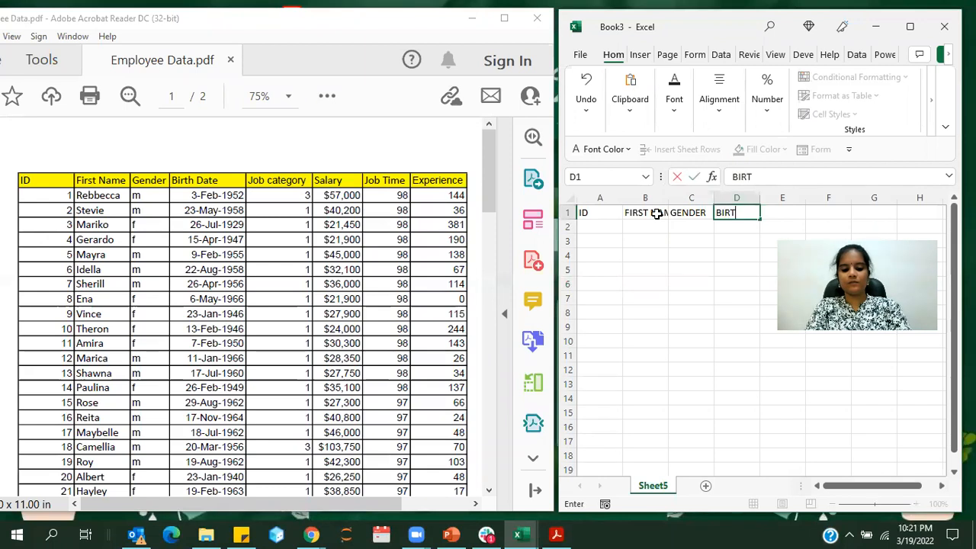
key(ctrl+Return)
key(Right)
text(JOB C)
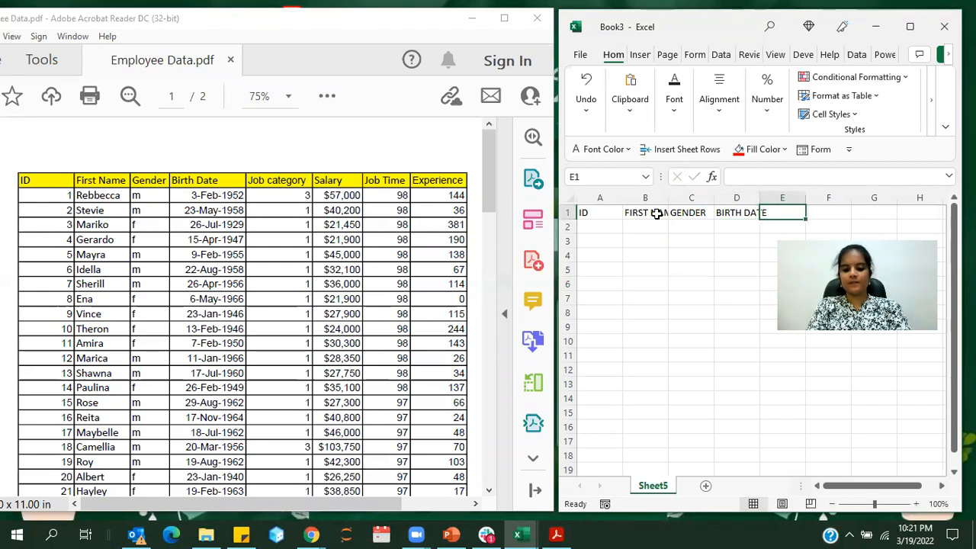
text(ATEGORY)
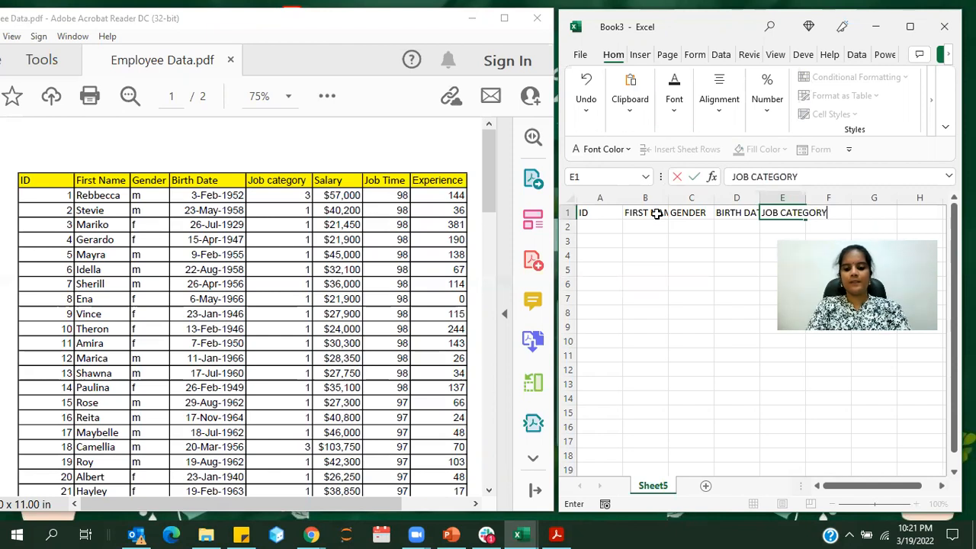
Finish the header row with SALARY in F1, JOB TIME in G1 and EXPERIENCE in H1
key(Right)
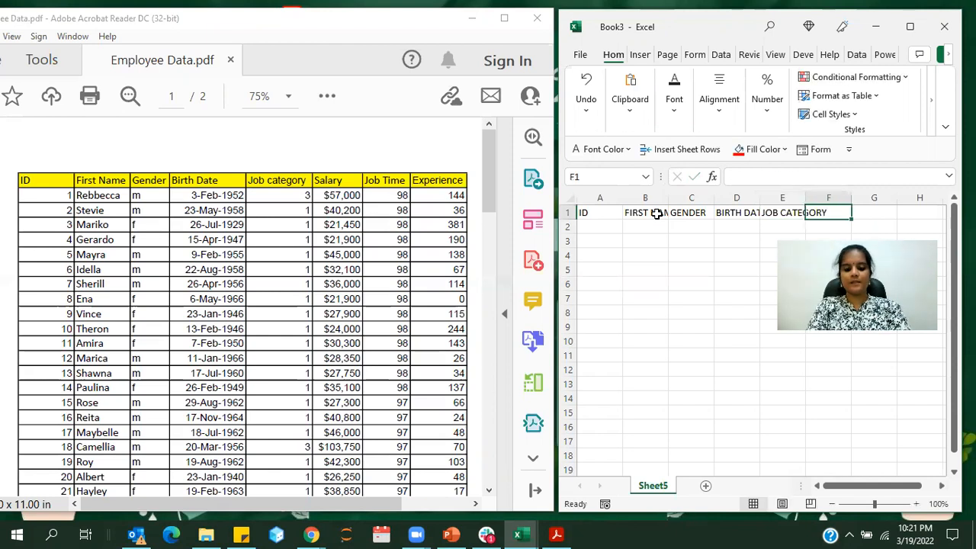
text(SALARY)
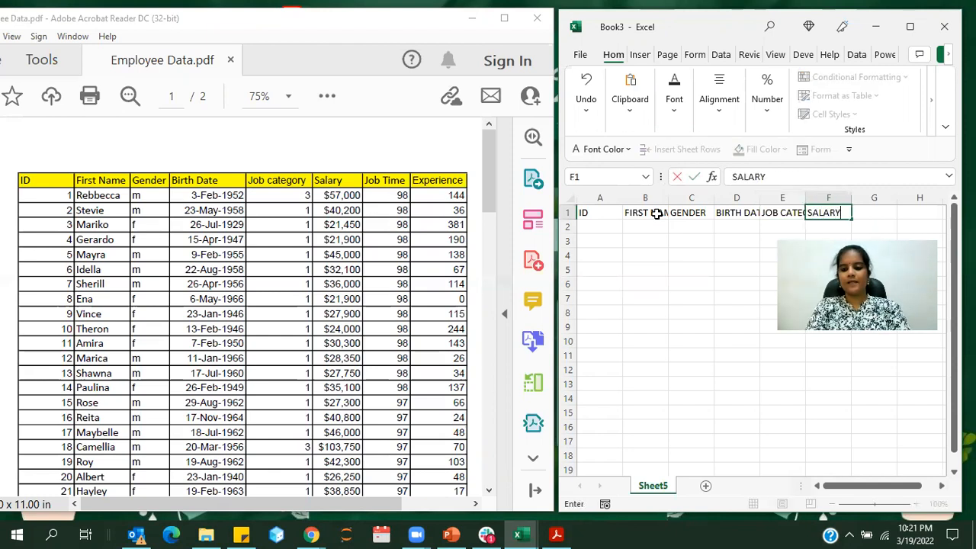
key(Right)
text(JOB TIME)
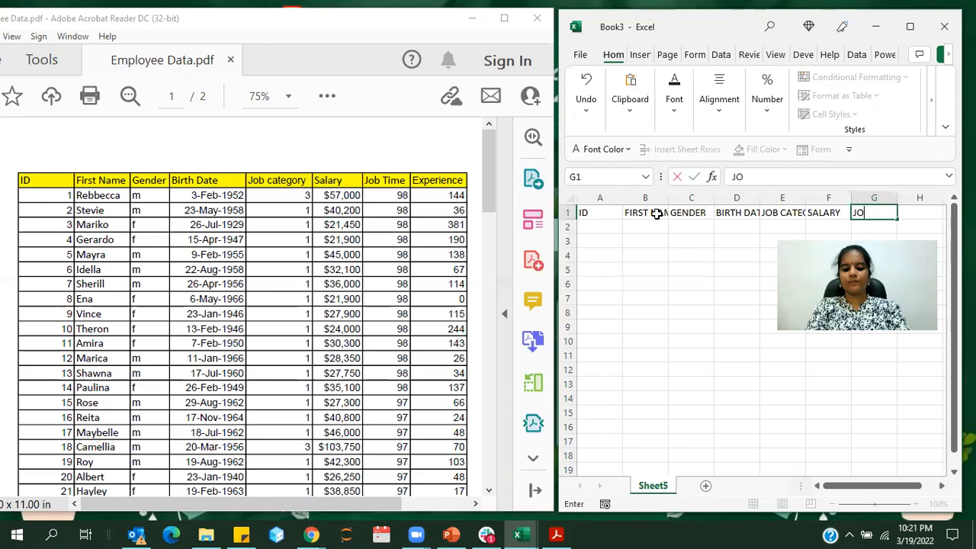
key(Right)
text(EXPERIENCE)
click(675, 240)
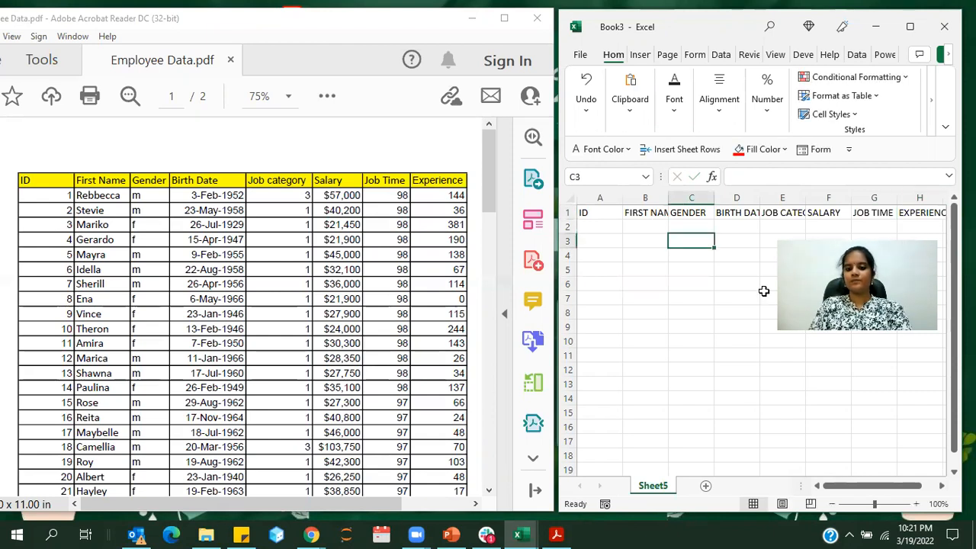
click(702, 410)
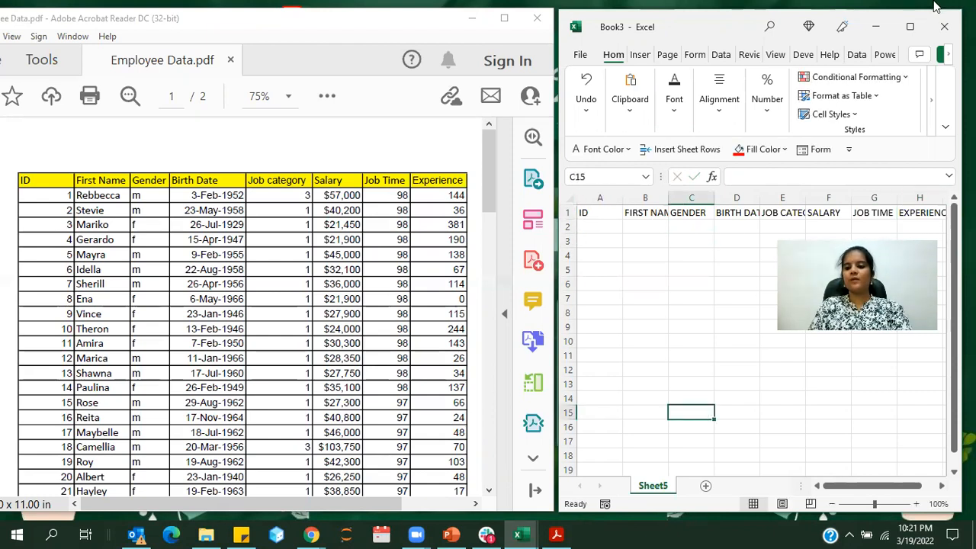
Maximize the Excel window and autofit the widths of columns A to H to their headers
click(911, 26)
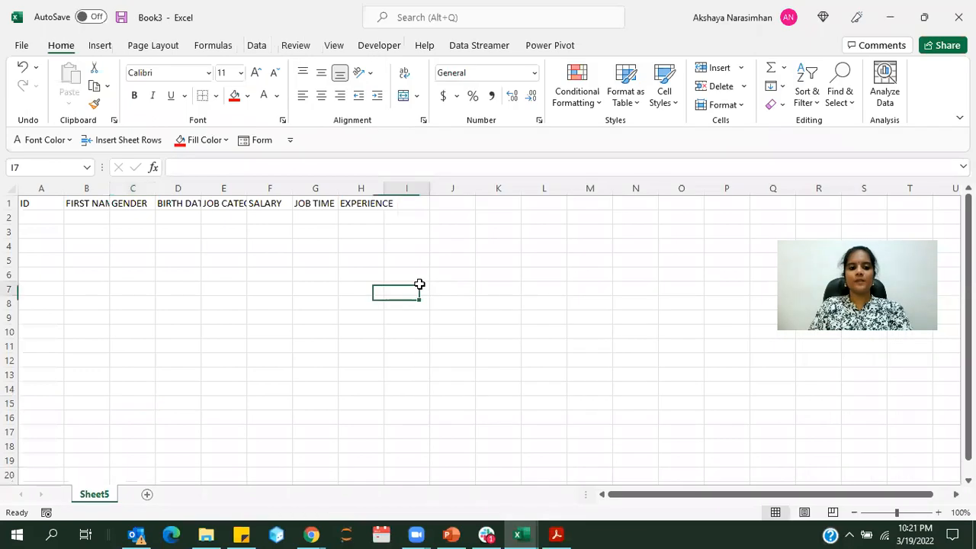
click(277, 188)
drag(277, 189, 364, 189)
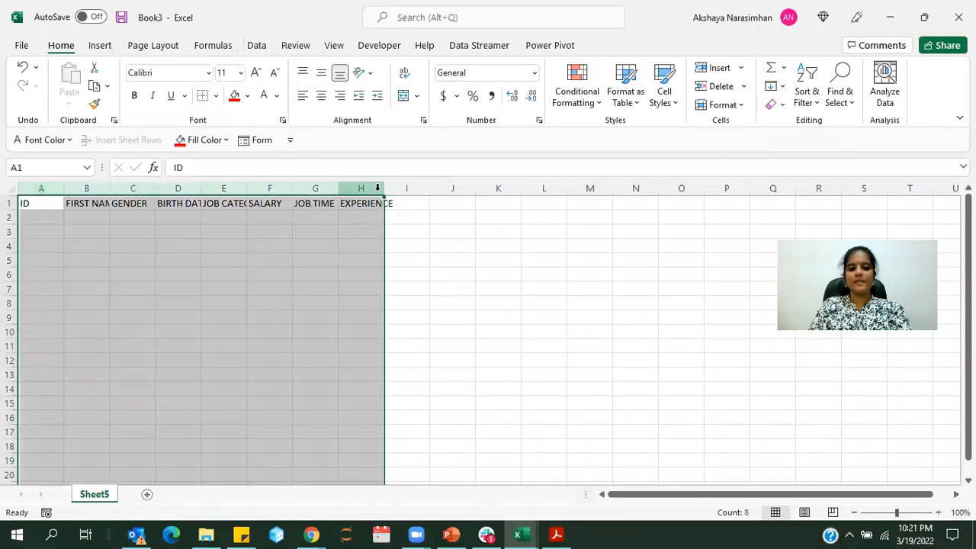
double_click(381, 189)
click(424, 269)
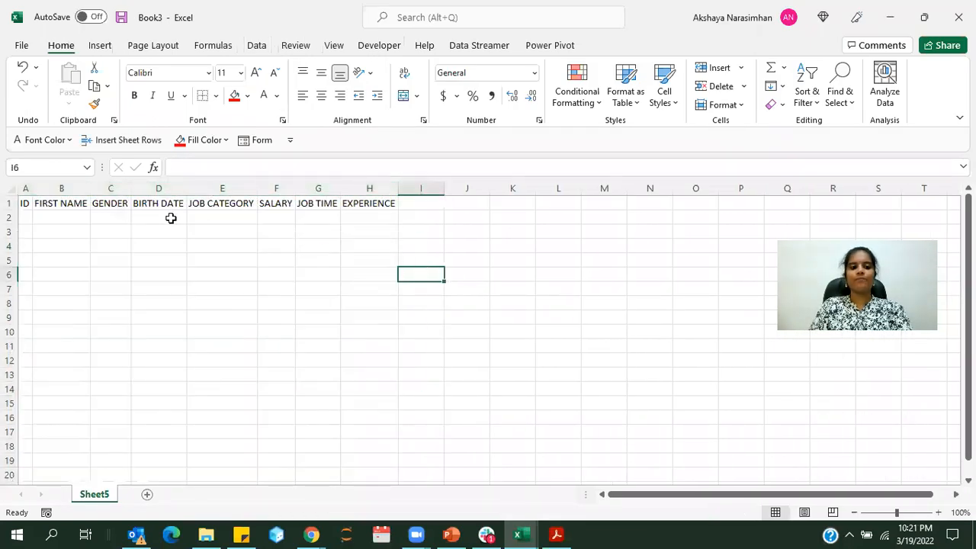
Convert the header range A1:H1 into a table with headers
drag(26, 203, 353, 203)
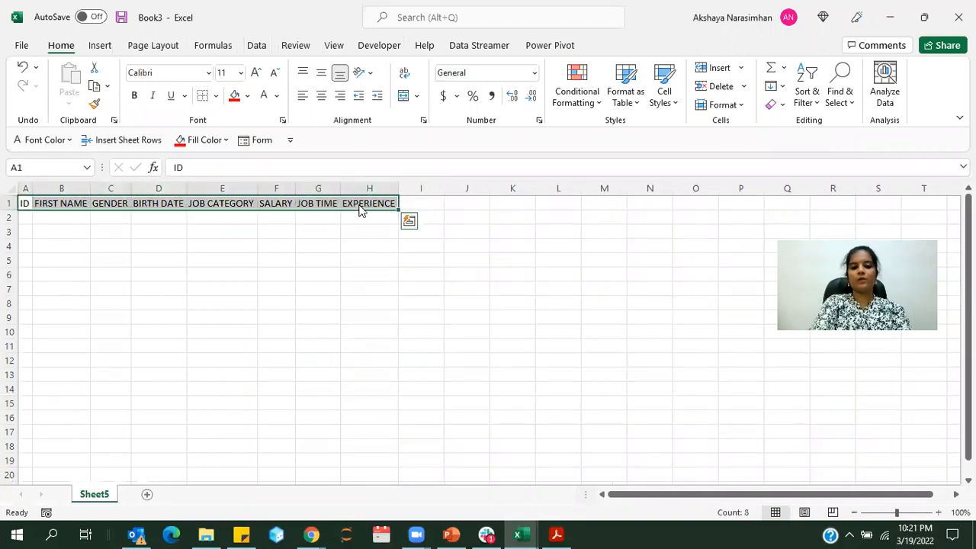
key(ctrl+t)
click(119, 405)
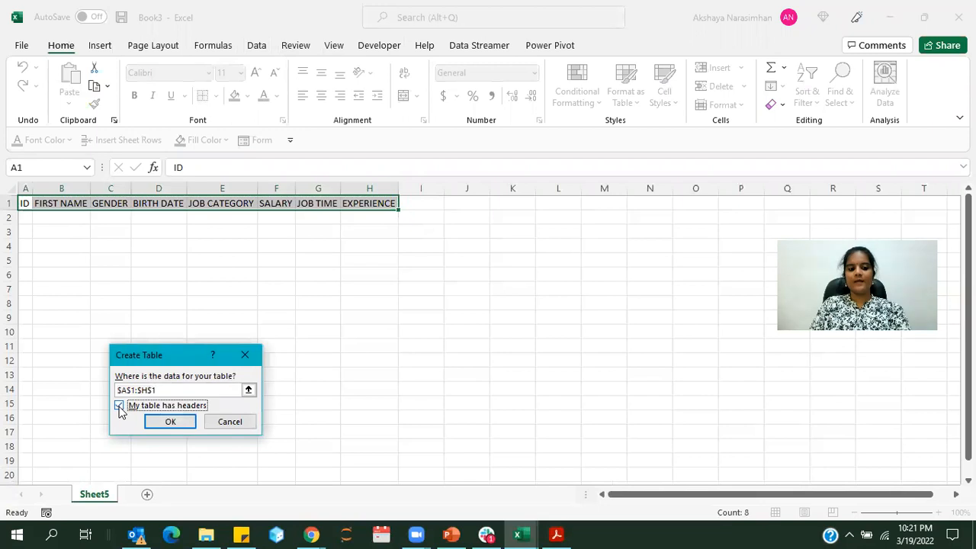
click(170, 421)
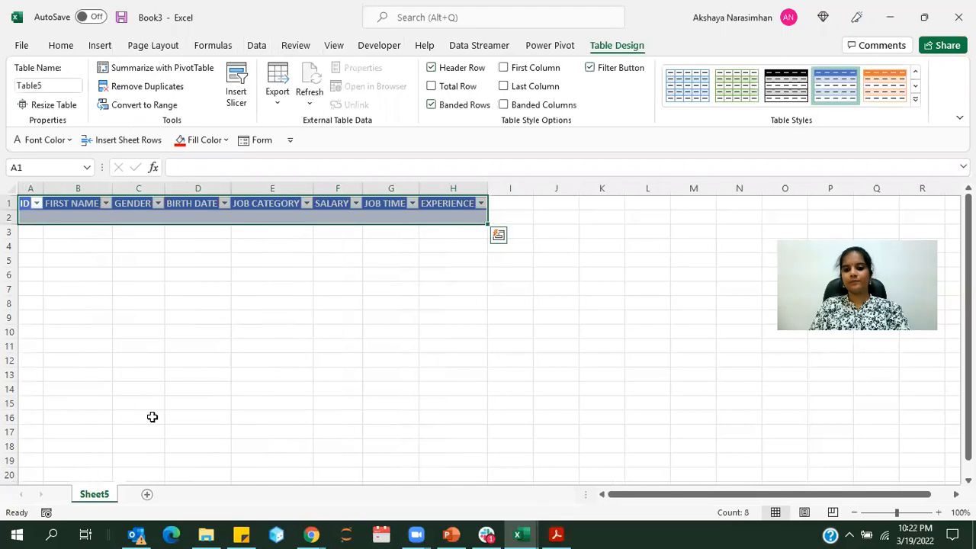
click(305, 347)
click(193, 201)
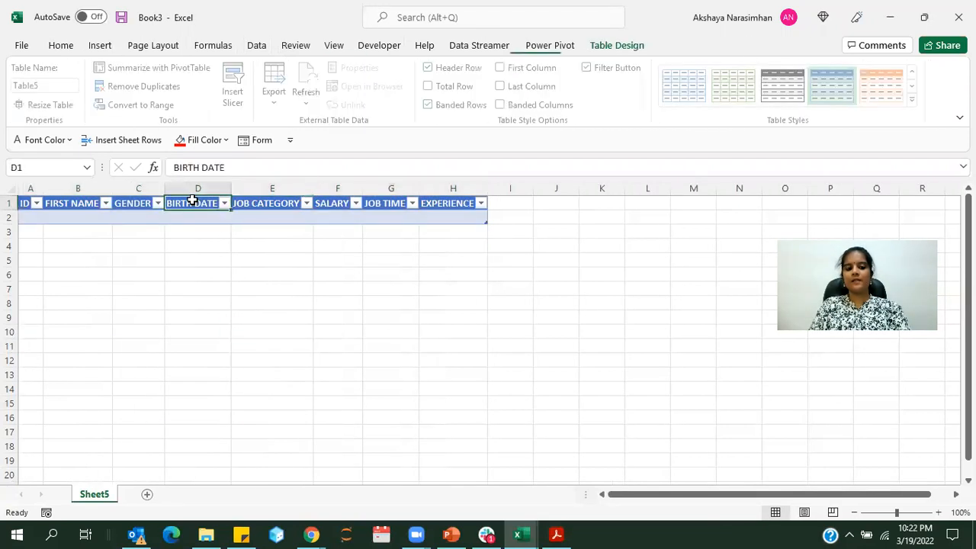
click(256, 140)
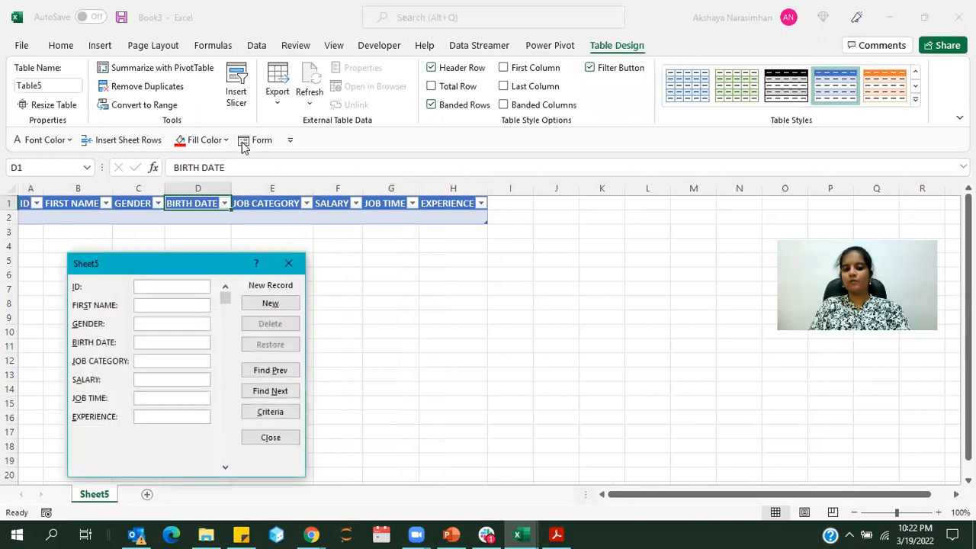
click(289, 263)
click(338, 275)
Restore the Excel window beside the PDF and open the data form from table cell B2, placing it clear of the PDF's columns
click(924, 18)
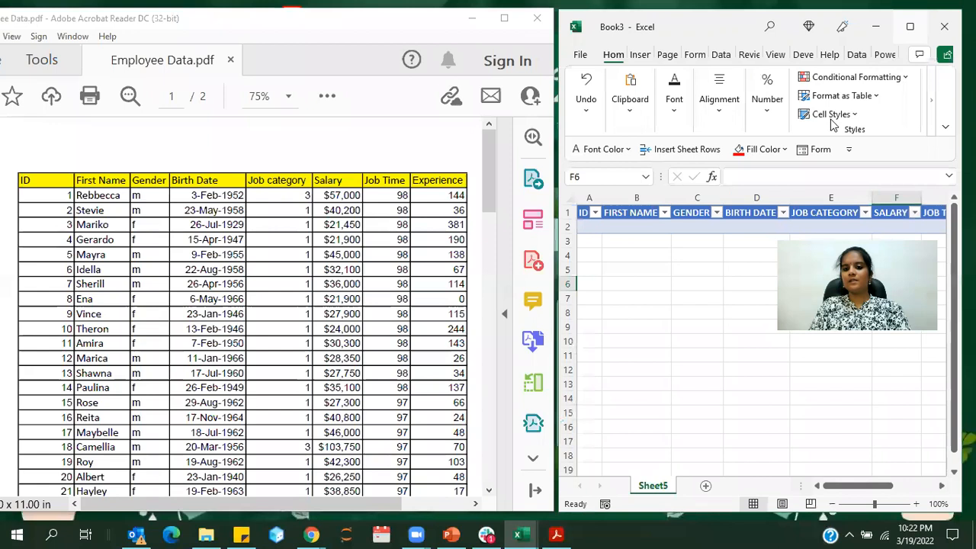
click(811, 151)
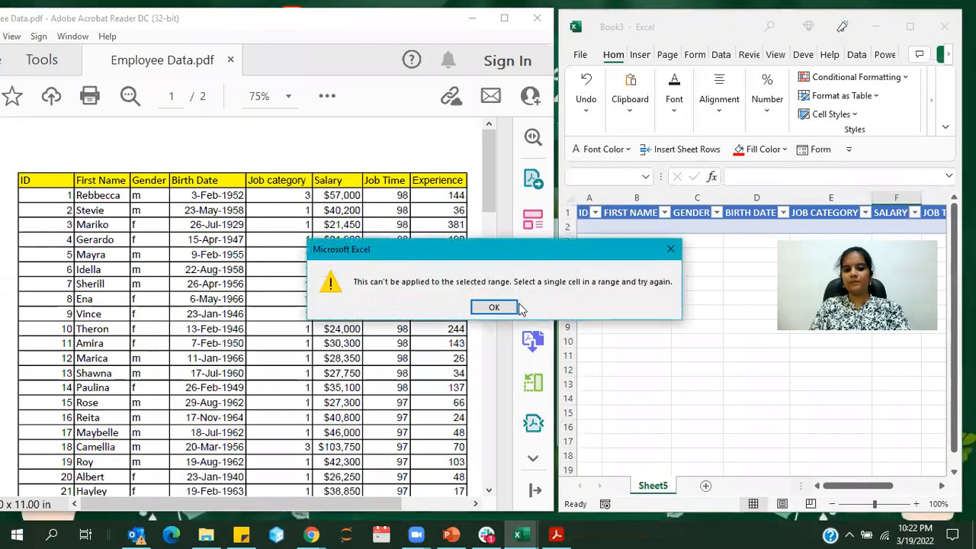
click(498, 306)
click(648, 217)
click(625, 228)
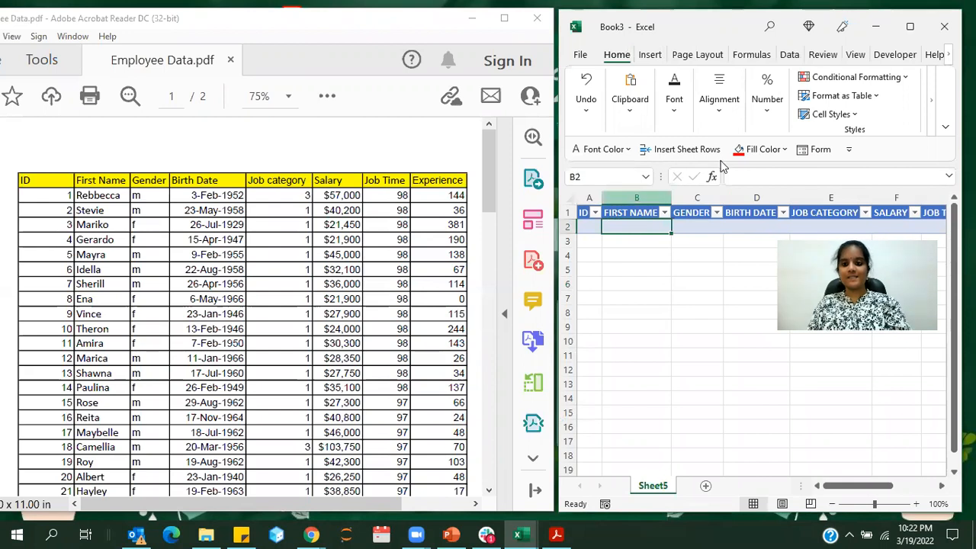
click(799, 156)
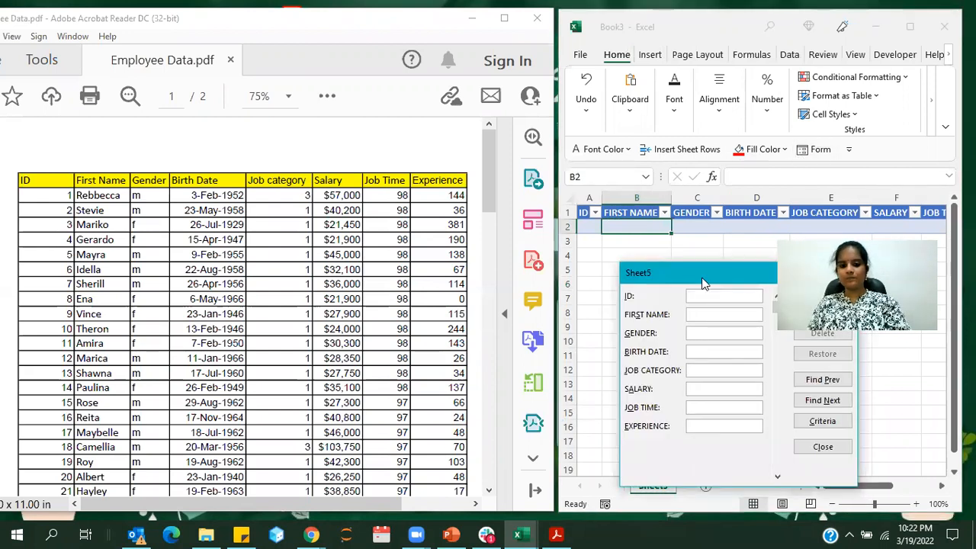
drag(703, 282, 585, 281)
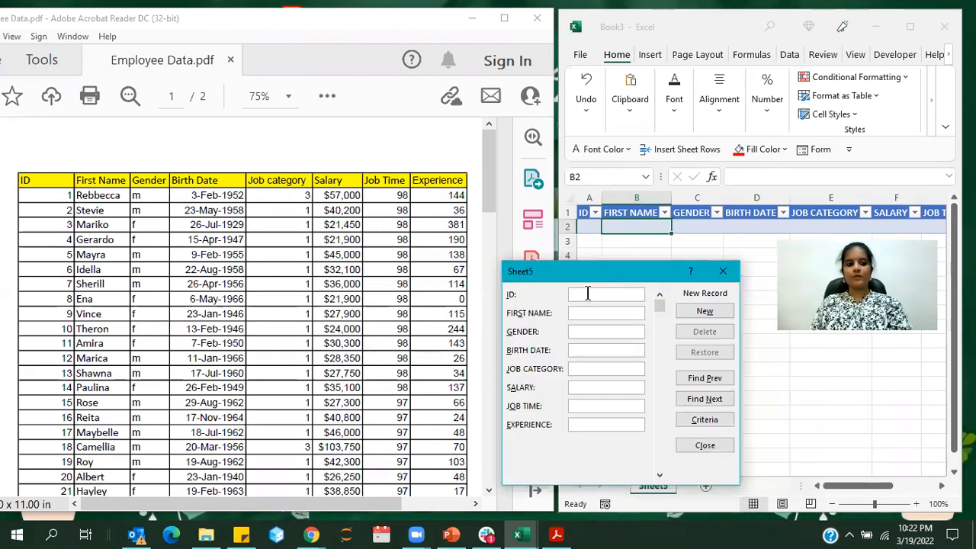
Fill in the first employee's ID and first name from the PDF in the form, with gender m
text(1)
click(585, 315)
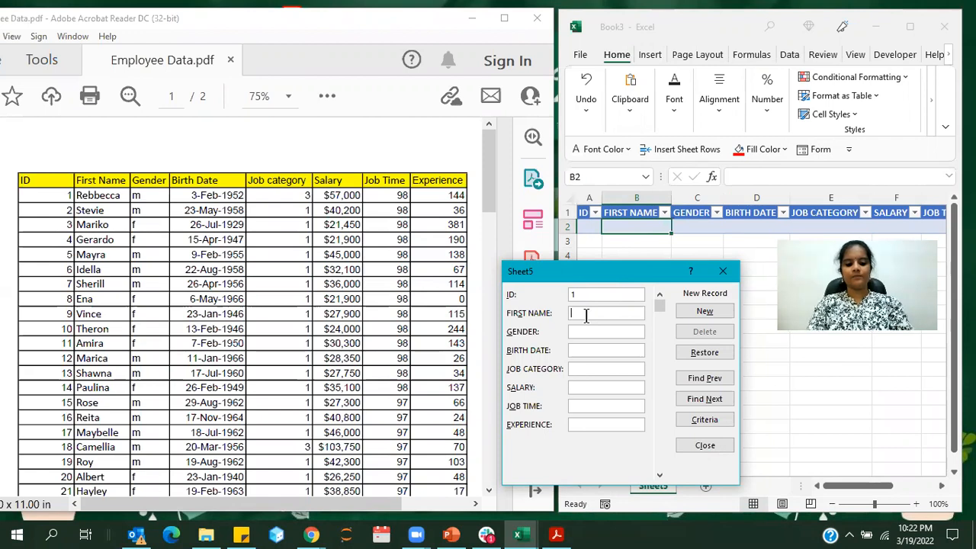
text(Rebbecca)
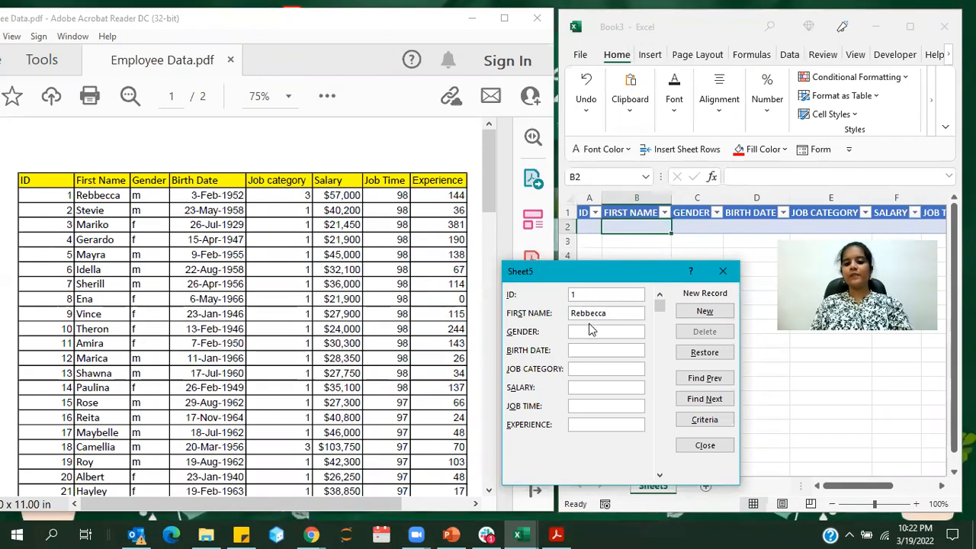
click(593, 332)
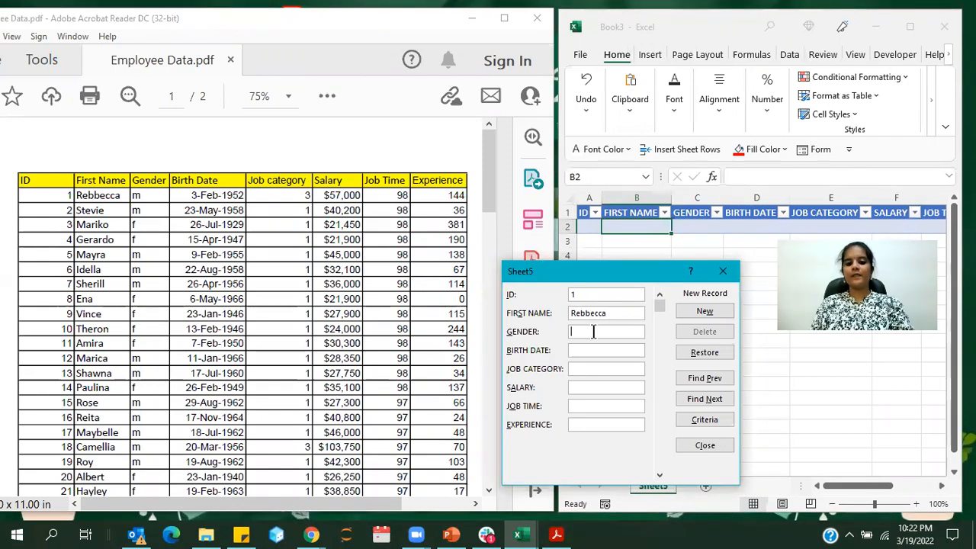
text(m)
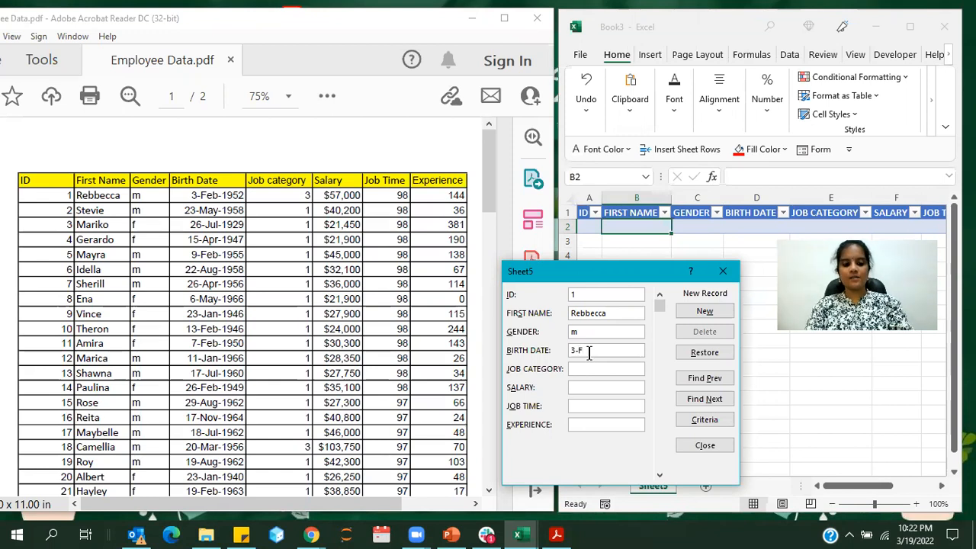
Complete the first record with the employee's birth date, job category 3, salary $57,000, job time 98 and experience 144, and add it to the table
click(590, 355)
text(3-Feb-1952)
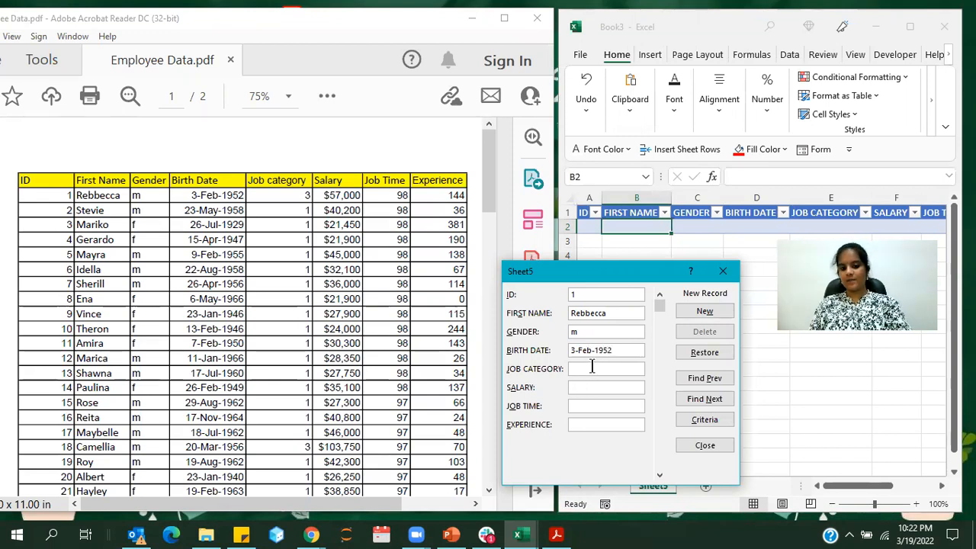
text(3)
click(583, 387)
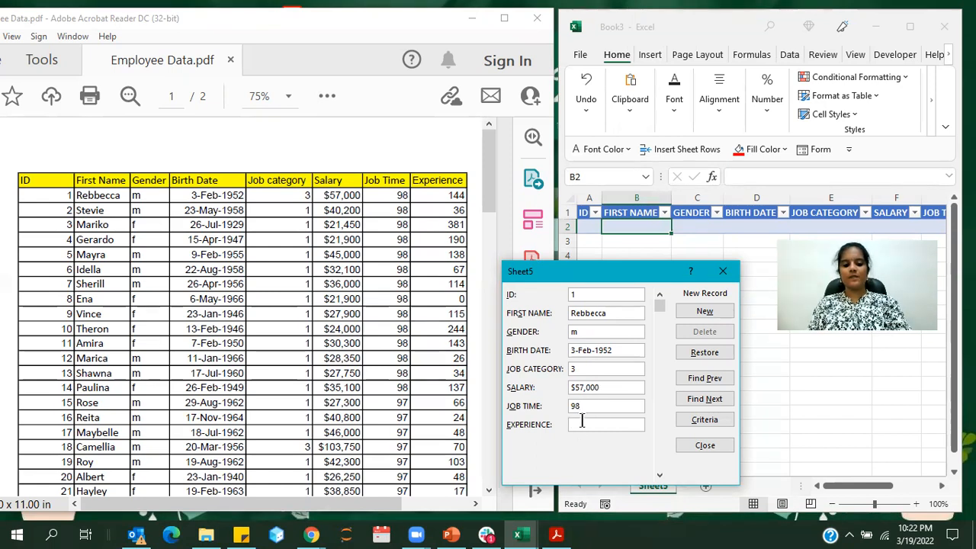
text(44)
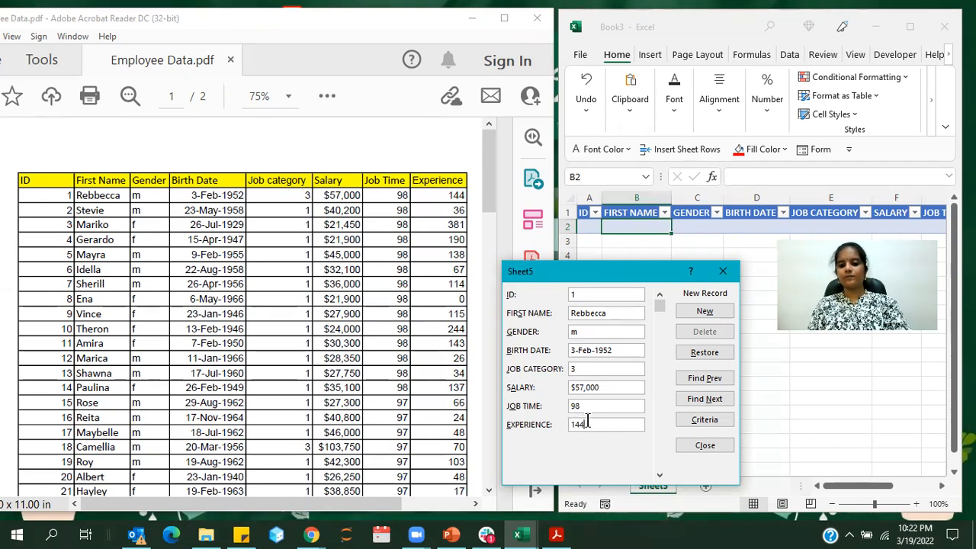
key(Return)
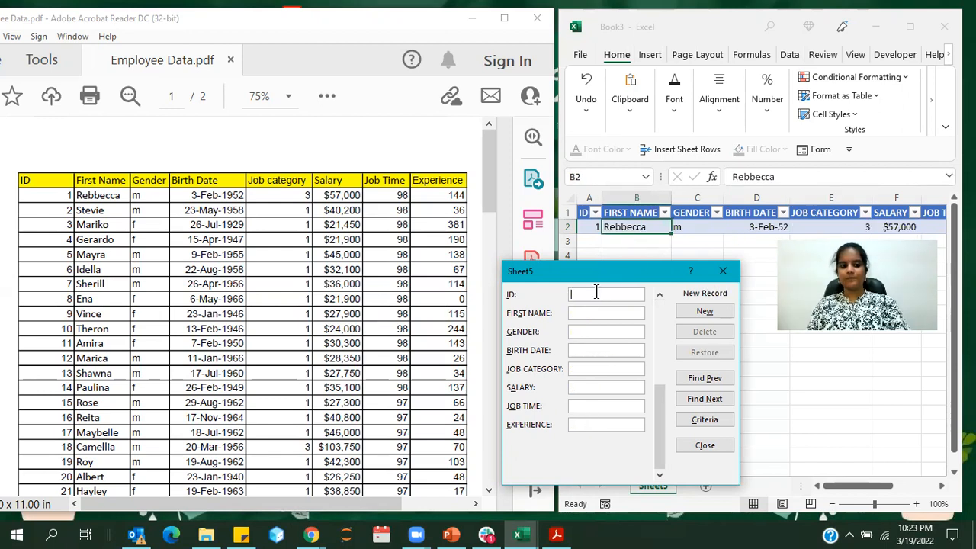
Fill in the second employee's ID, first name and birth date from the PDF in the form, with gender m
text(2)
click(588, 316)
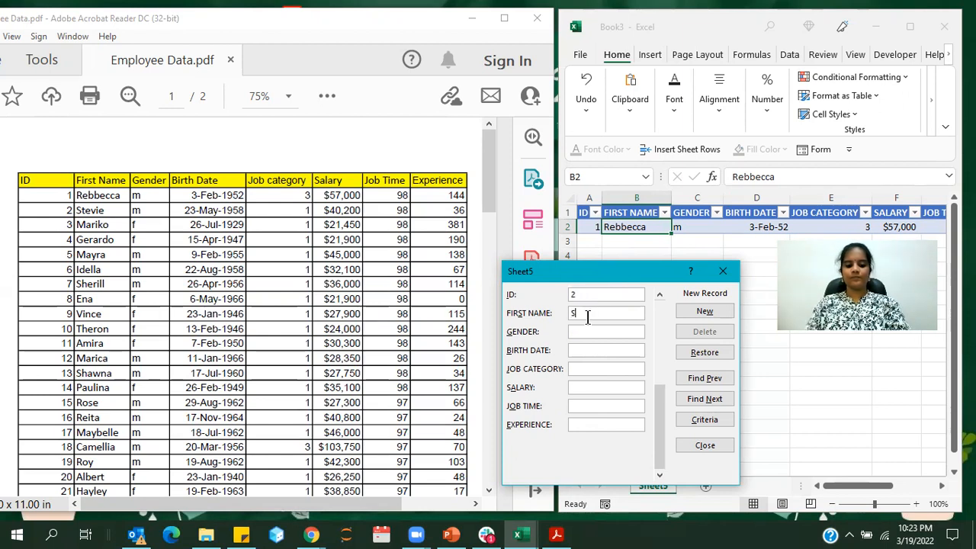
text(Stevie)
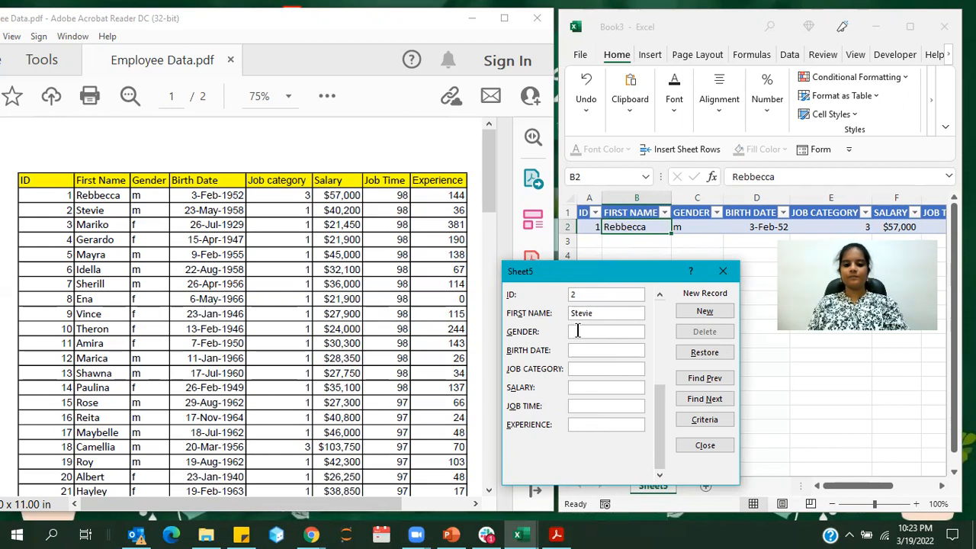
text(wm)
click(578, 348)
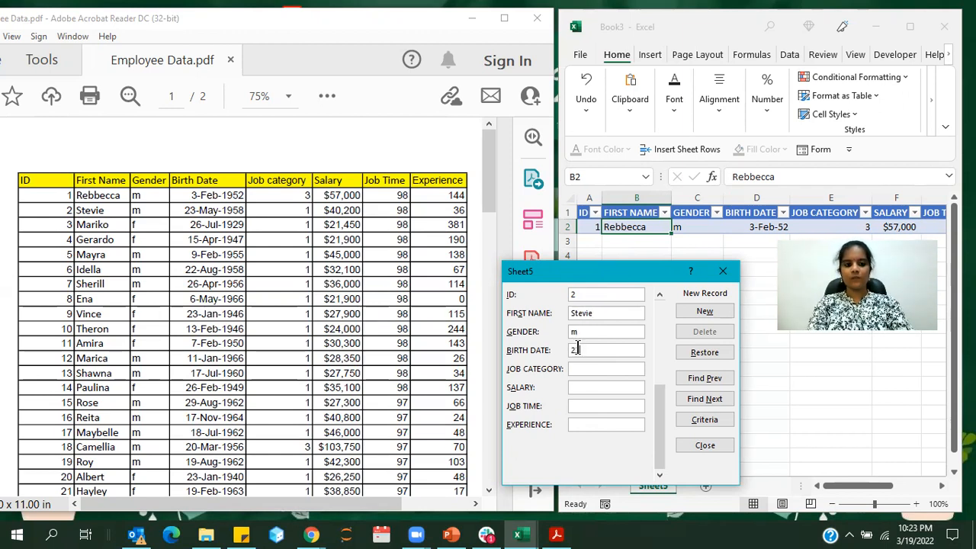
text(23-May)
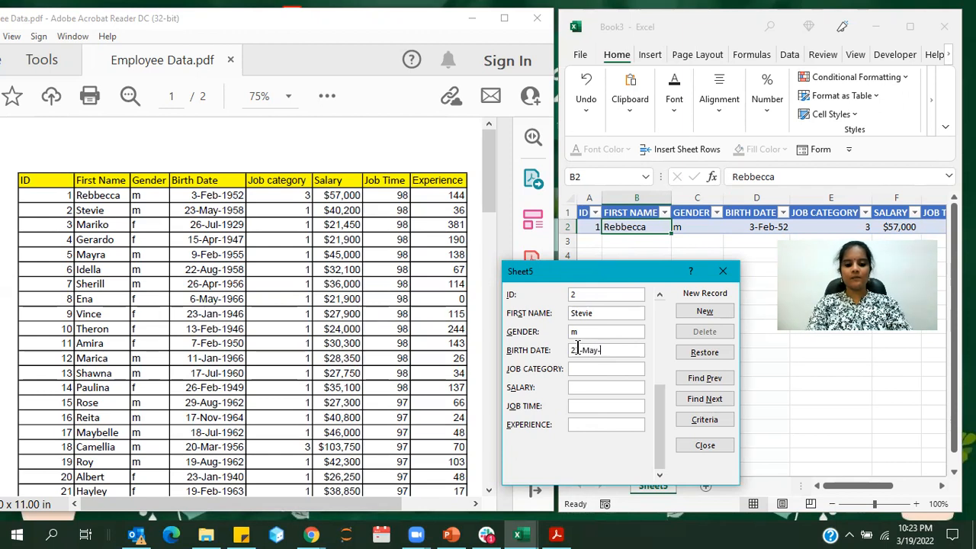
text(-1958)
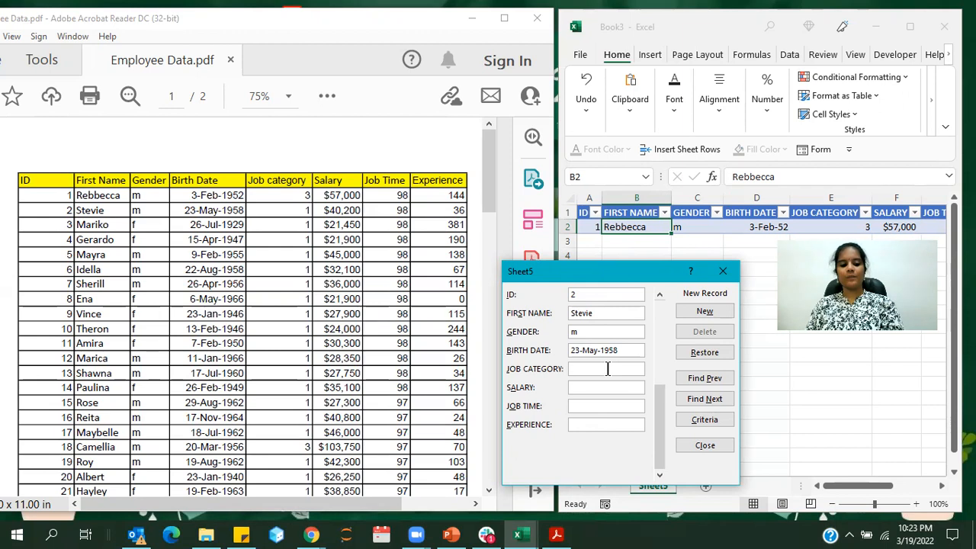
Set the second employee's job category to 1 and salary to $40,200
click(598, 387)
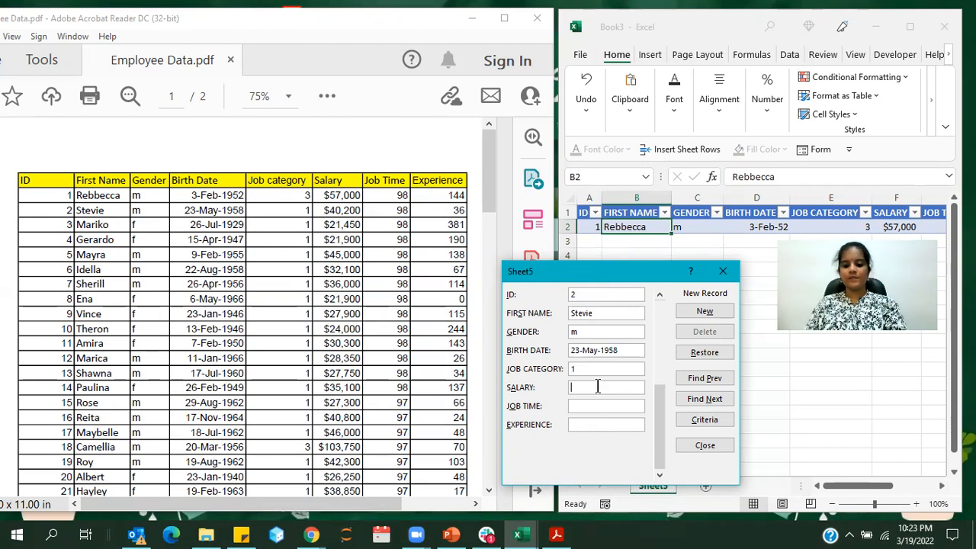
text($40000)
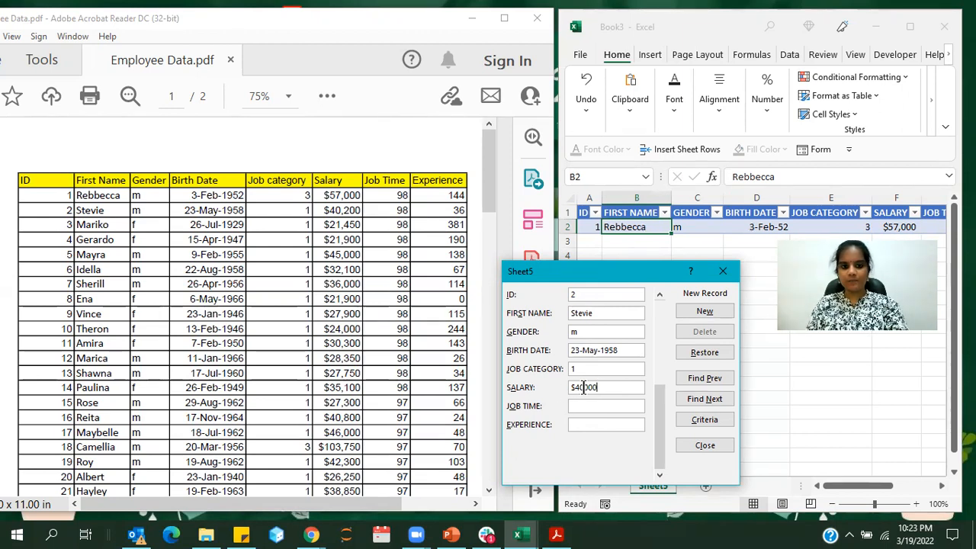
drag(588, 389, 585, 388)
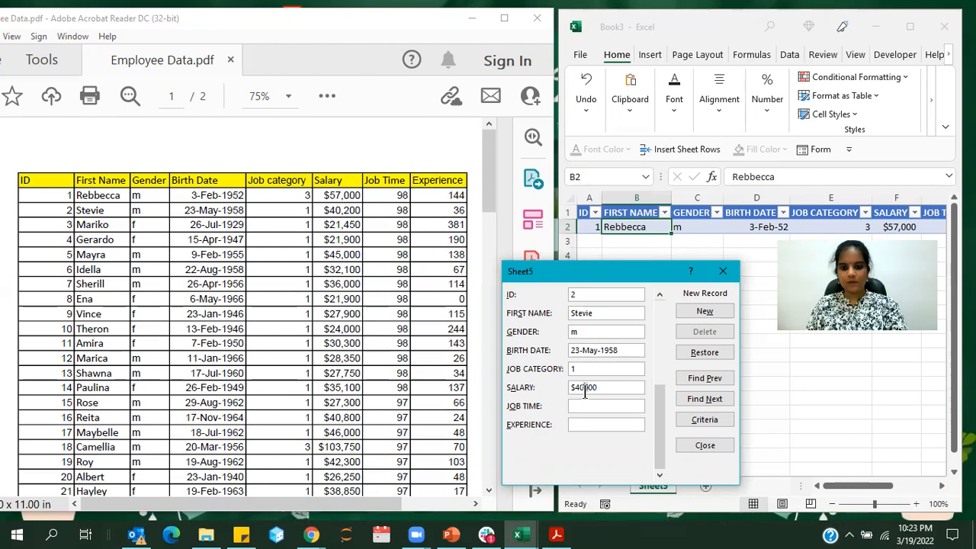
text(,)
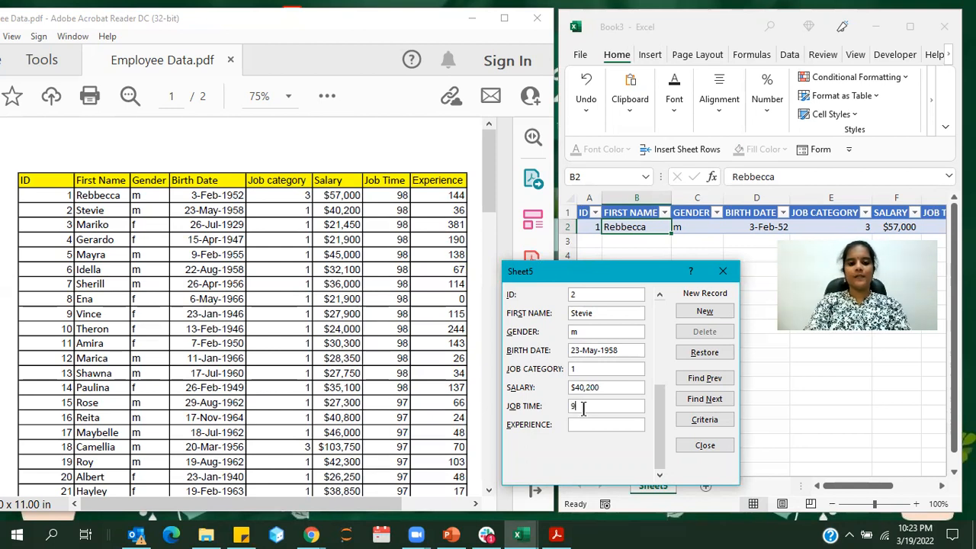
Complete the second record with job time 98 and experience 36, and add it to the table
click(583, 410)
text(98)
click(576, 425)
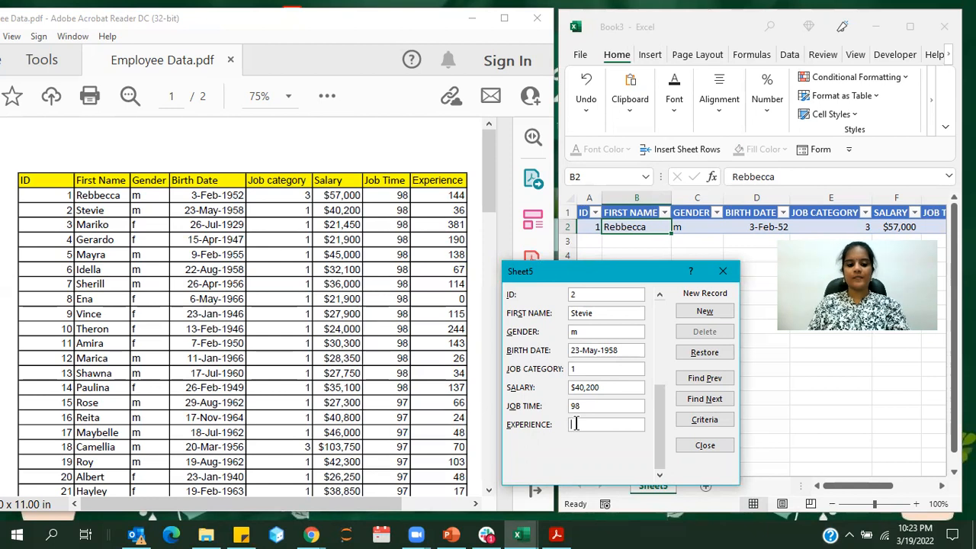
text(3)
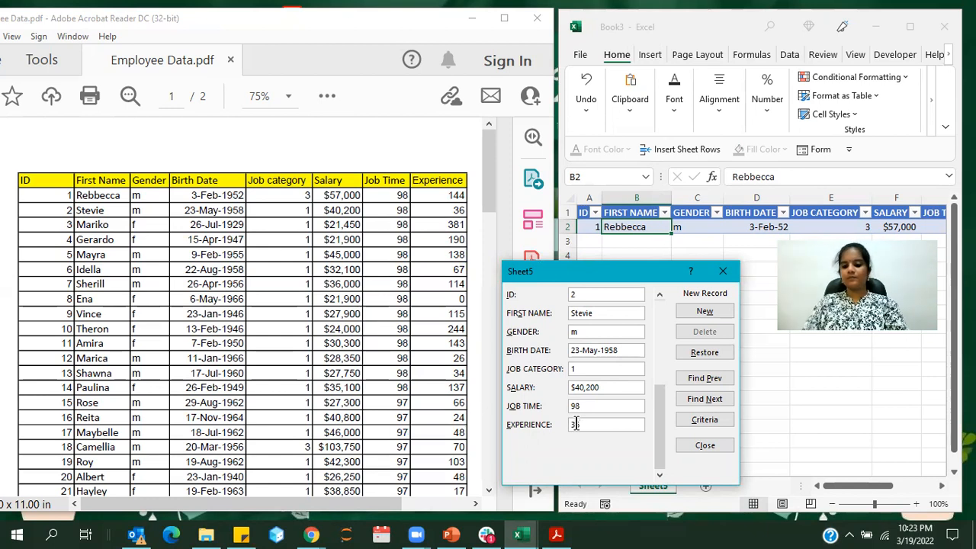
text(6)
key(Return)
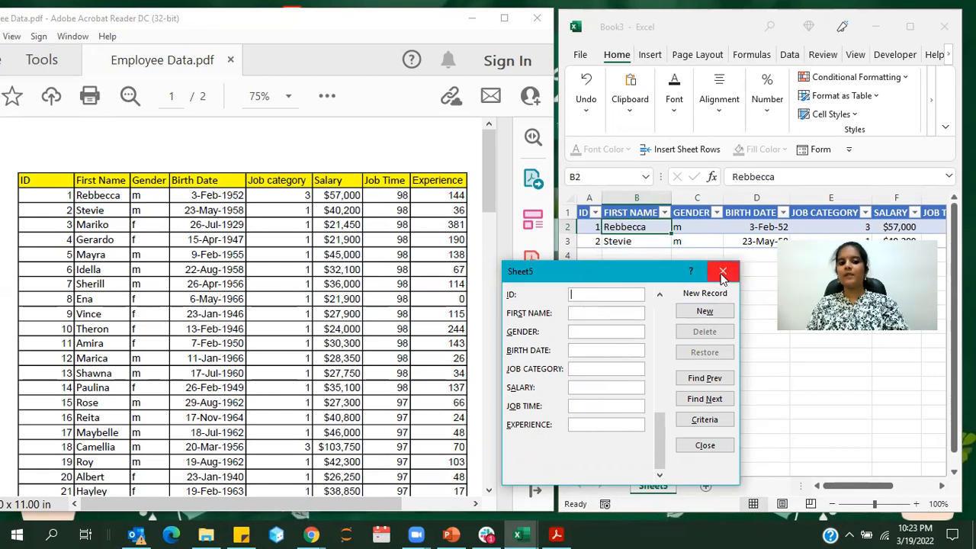
Look through the remaining employee rows in the PDF and close the data form
drag(492, 202, 484, 329)
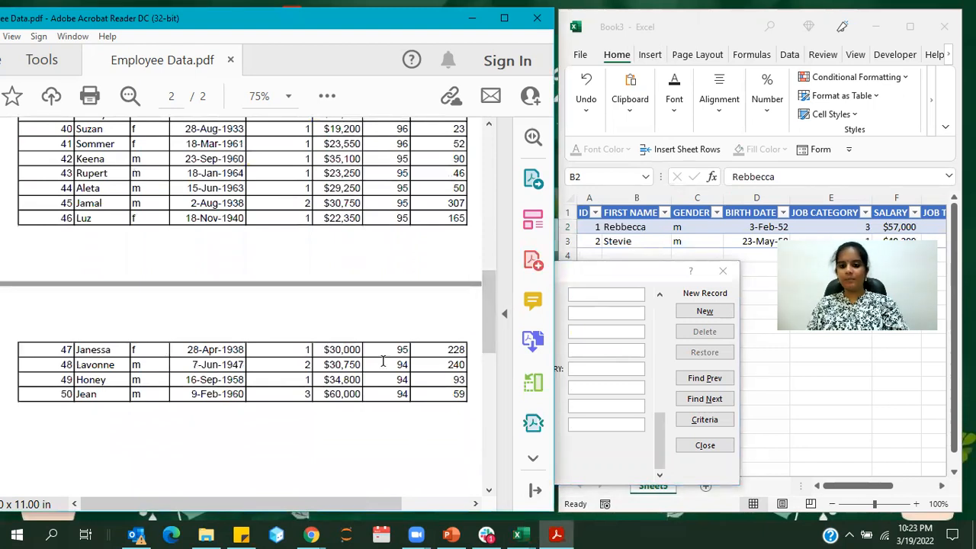
drag(486, 304, 486, 174)
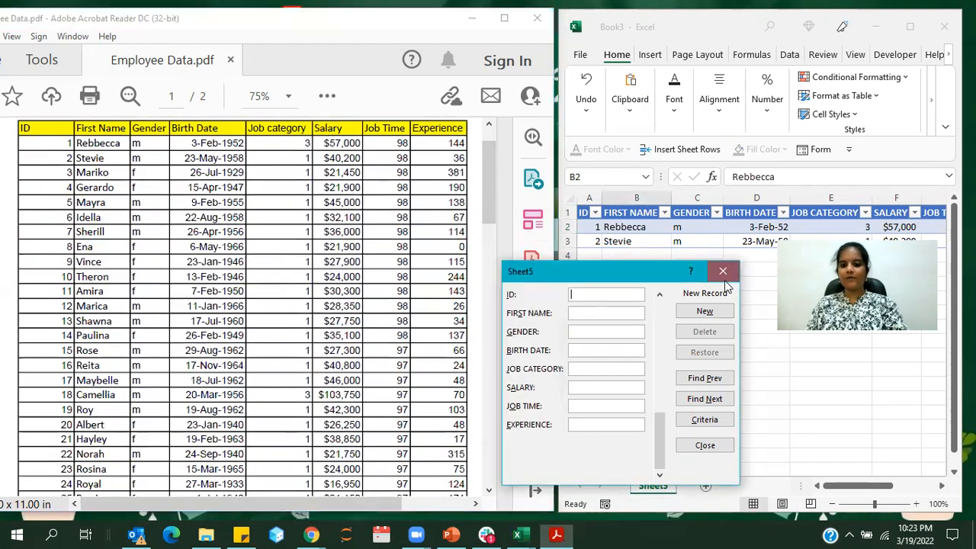
click(722, 273)
Switch to the Data Entry - Employee Data.xlsx workbook and look through its completed employee records
click(522, 534)
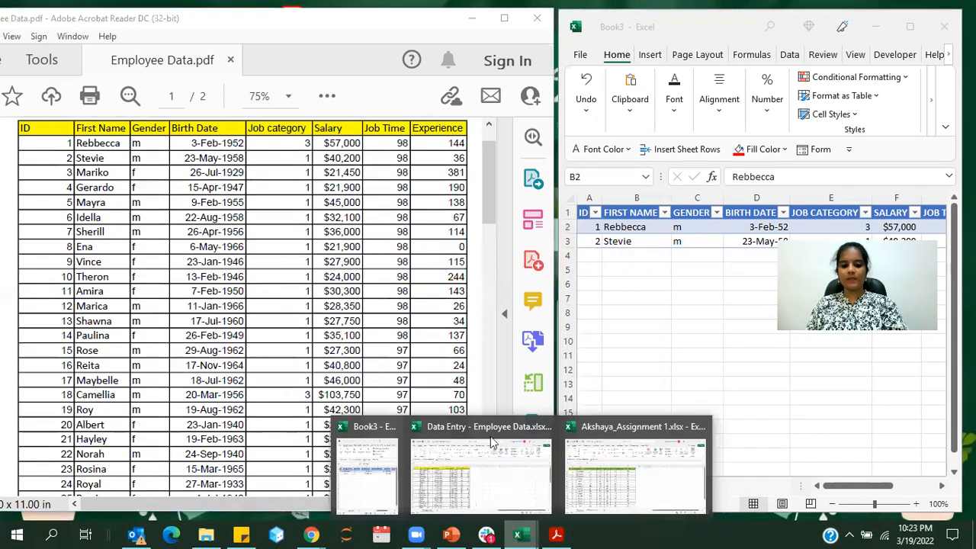
click(486, 438)
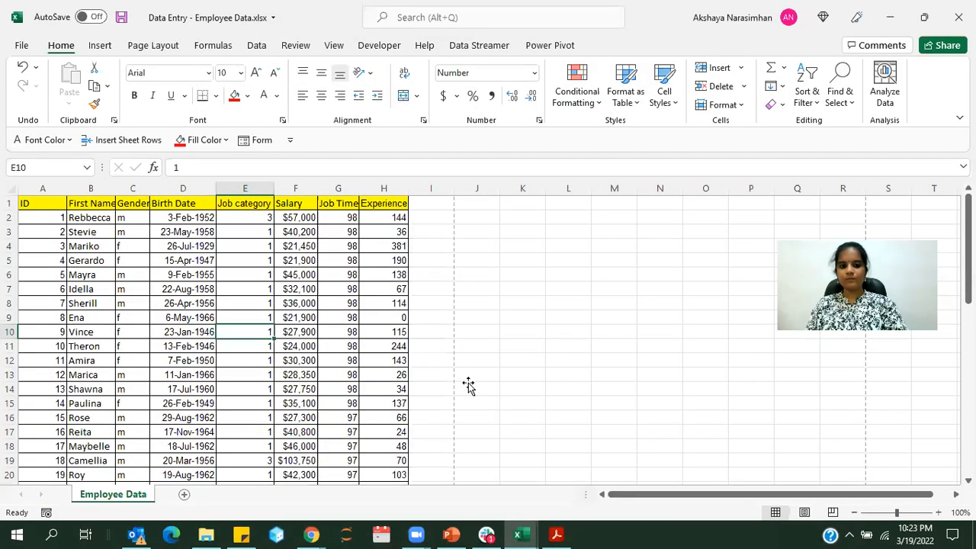
click(468, 386)
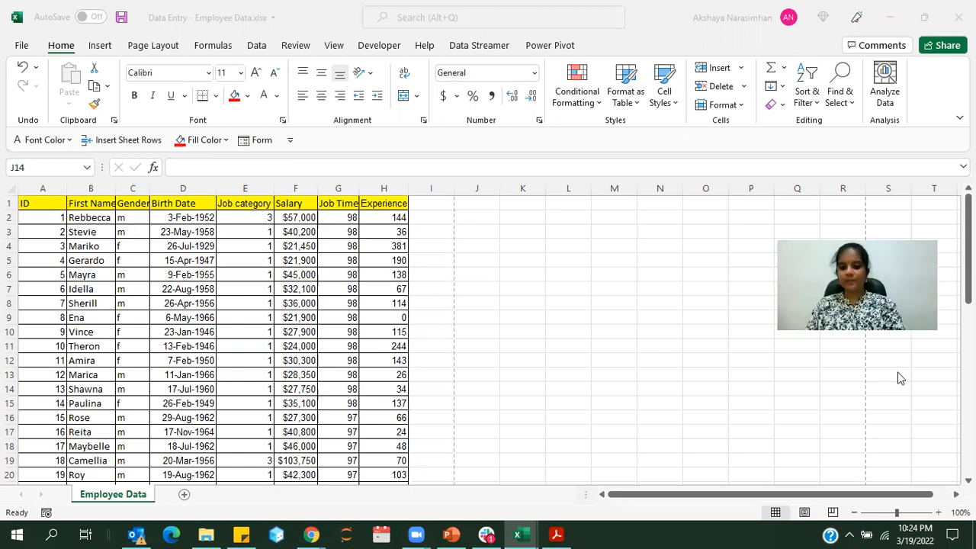
scroll(276, 284, down, 3)
scroll(279, 286, down, 8)
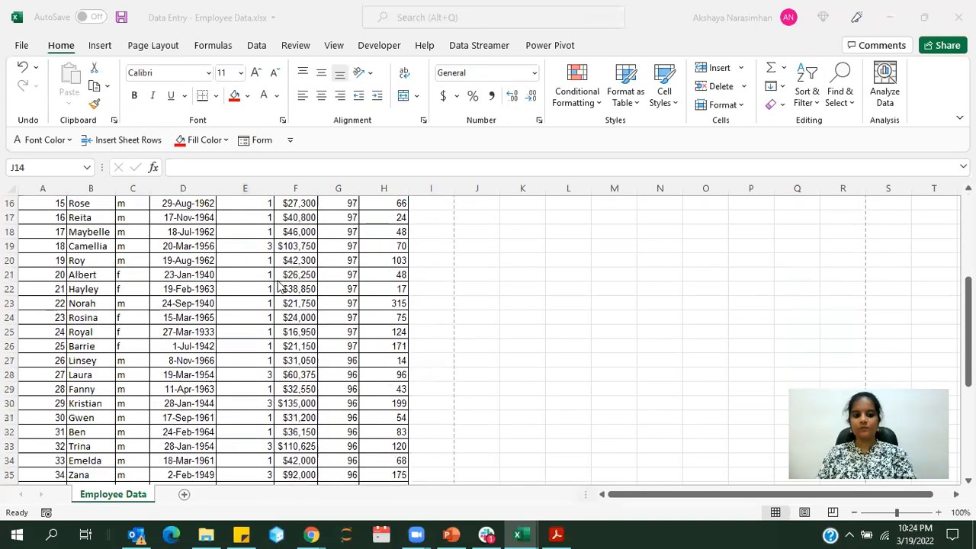
Label cells E52 to E55 below the employee records as TOTAL, MINIMUM, MAXIMUM and AVERAGE
scroll(279, 286, down, 1)
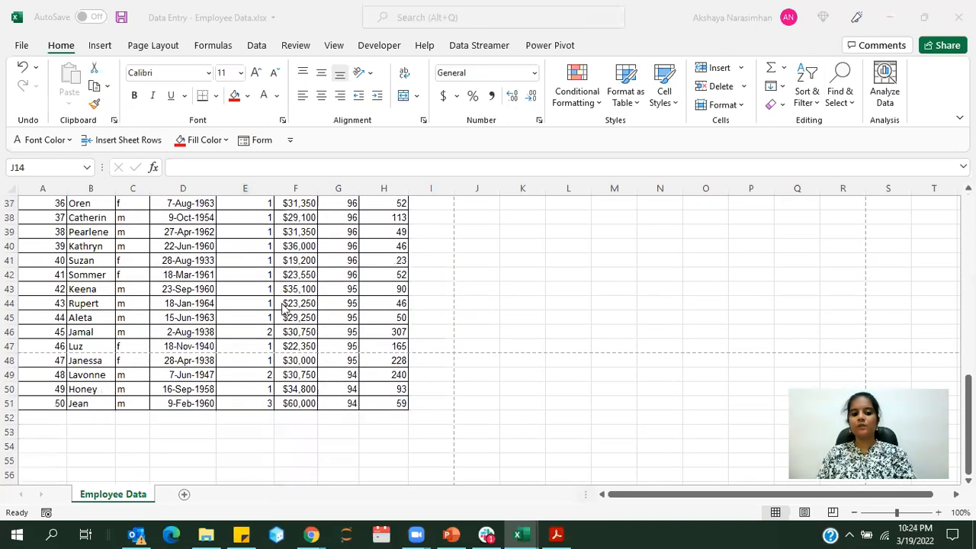
click(290, 422)
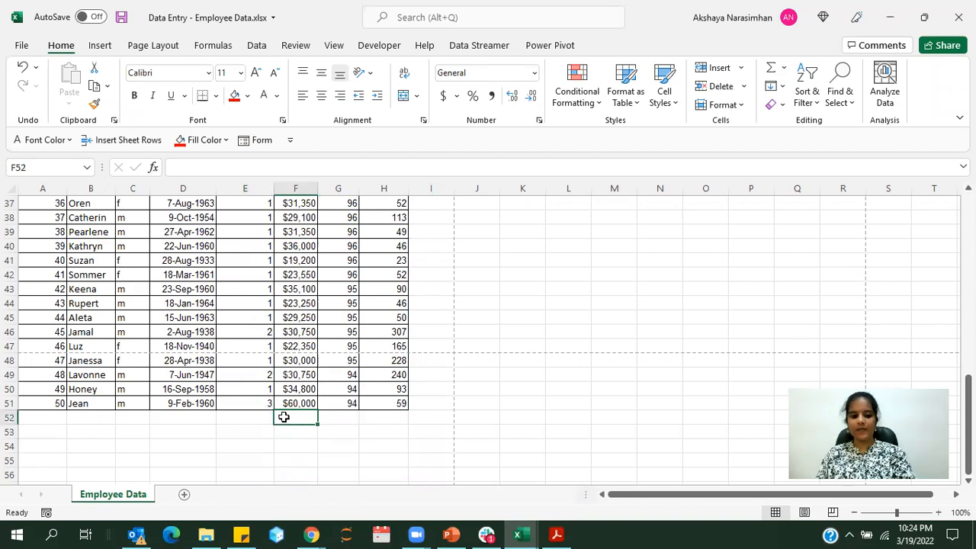
click(245, 418)
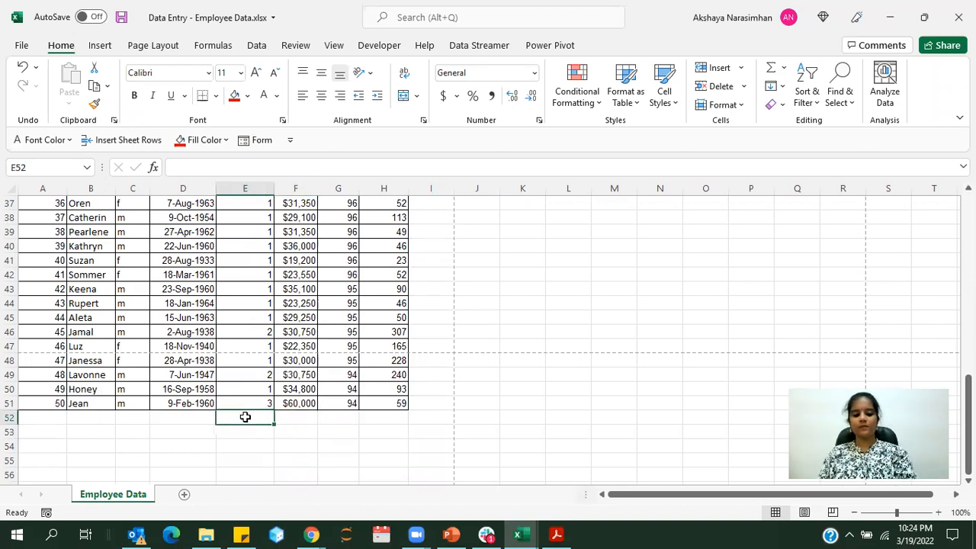
text(TOT)
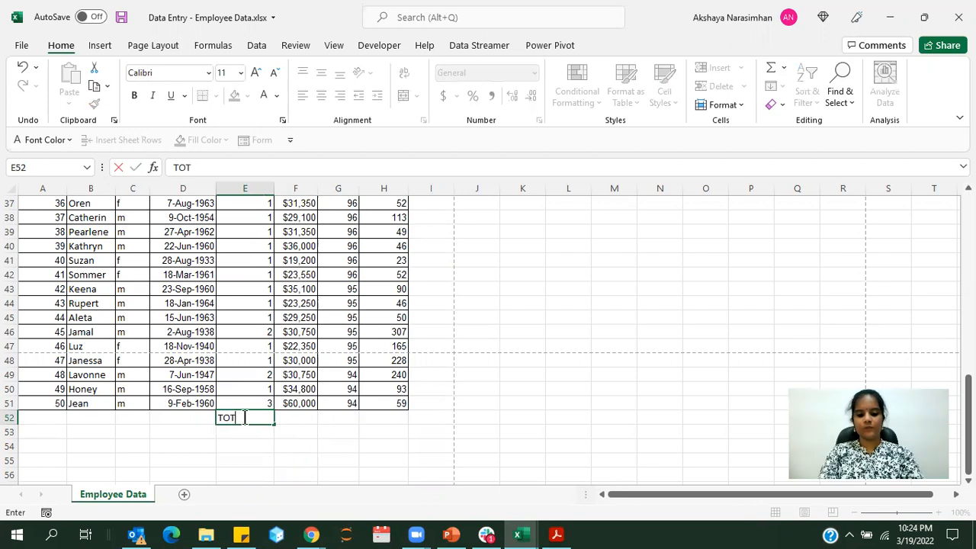
text(AL)
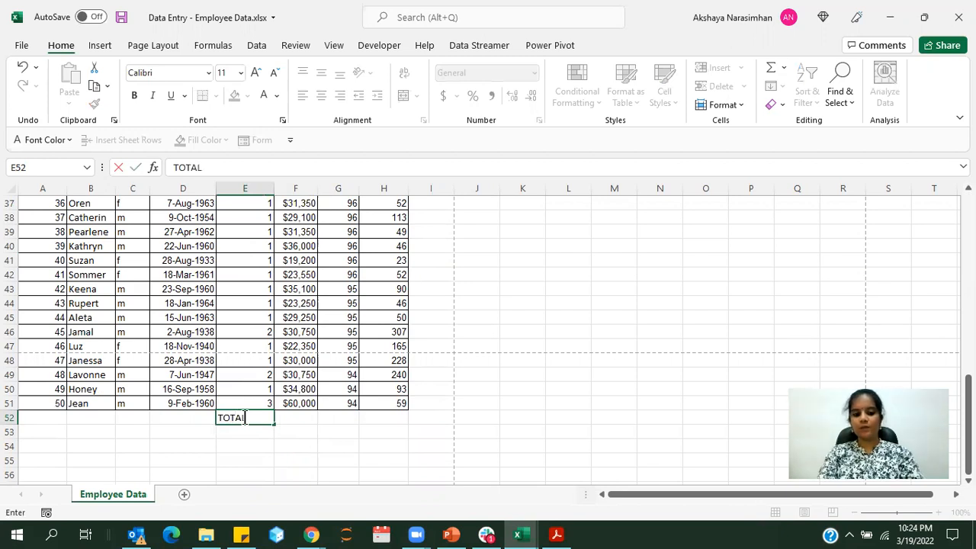
key(Return)
text(M)
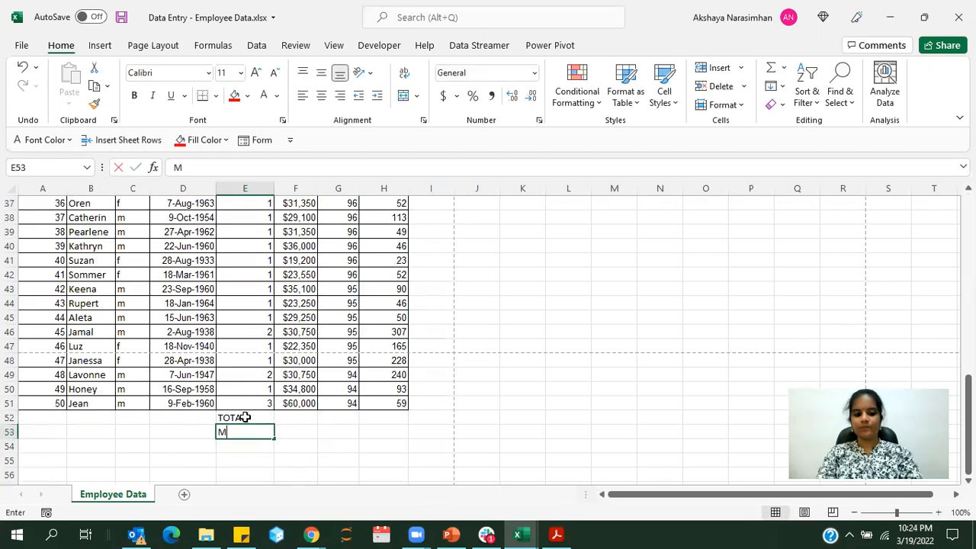
text(INIMUM)
key(Return)
text(MAXIMUM)
key(Return)
text(AVERAGE)
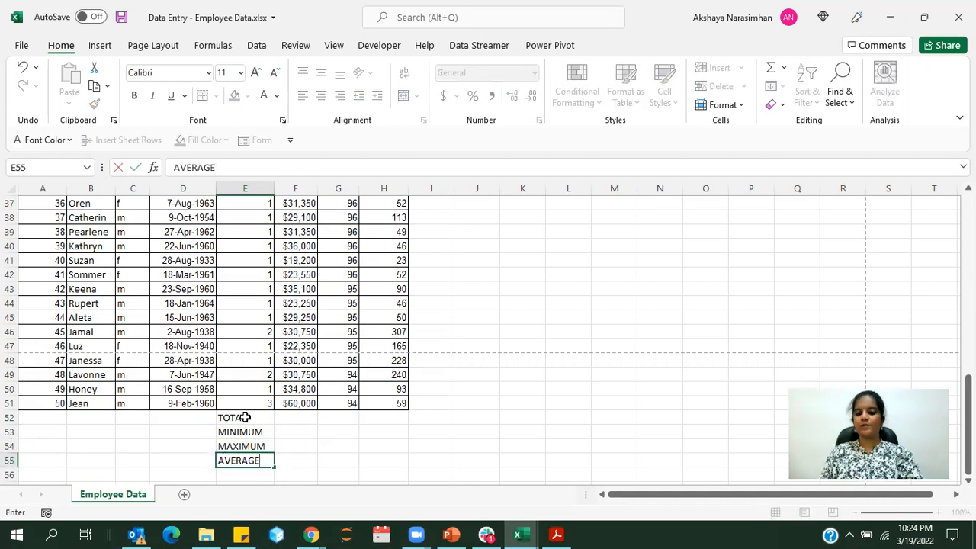
Look over the Salary and Job category columns and the summary labels beneath the records
click(285, 417)
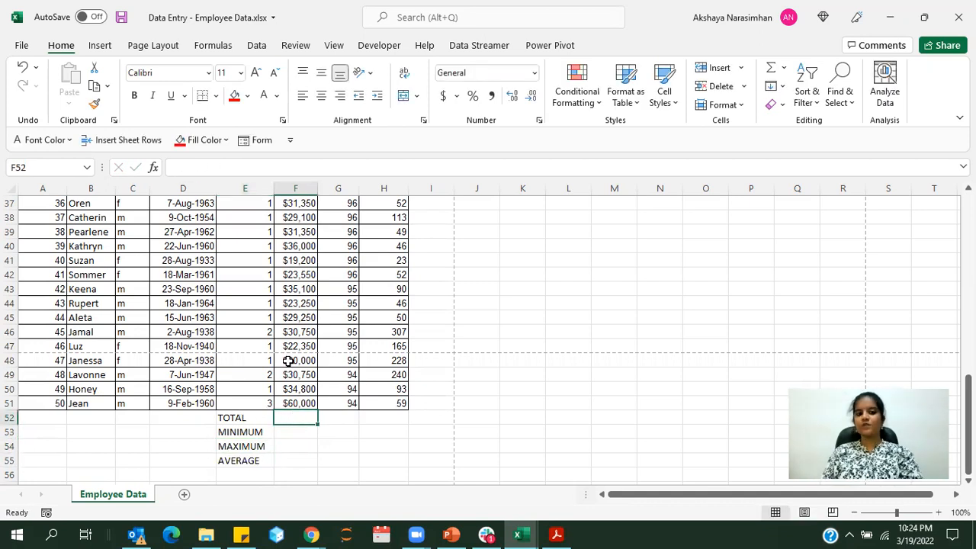
drag(298, 403, 305, 219)
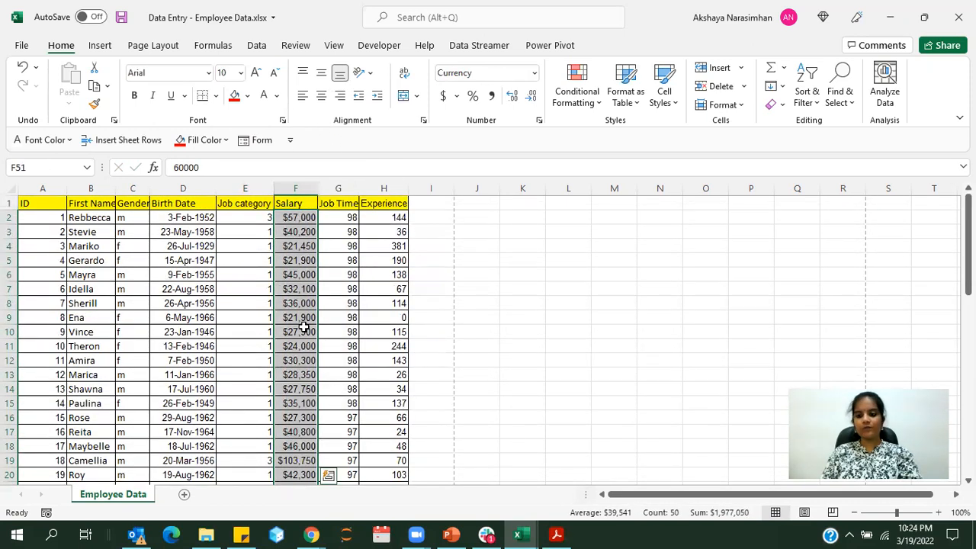
scroll(293, 333, down, 4)
scroll(294, 333, up, 4)
click(245, 190)
scroll(259, 334, down, 8)
scroll(260, 334, down, 6)
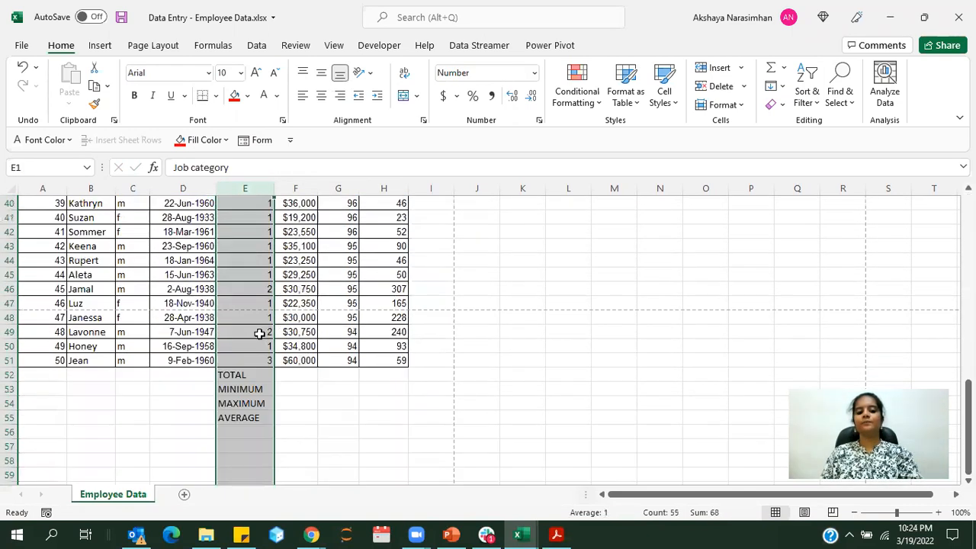
drag(255, 331, 254, 376)
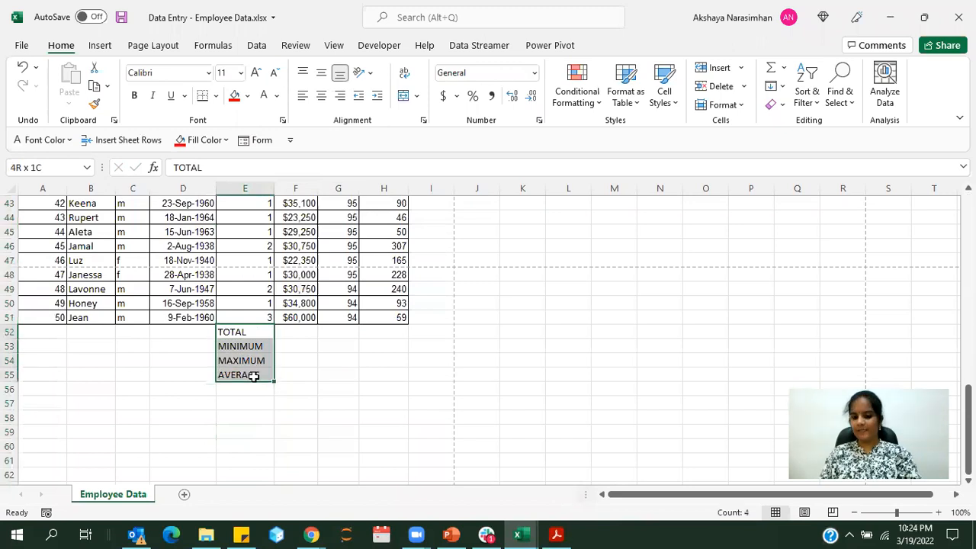
Total the salaries F2:F51 in cell F52 with SUM and autofit the width of column F
click(291, 338)
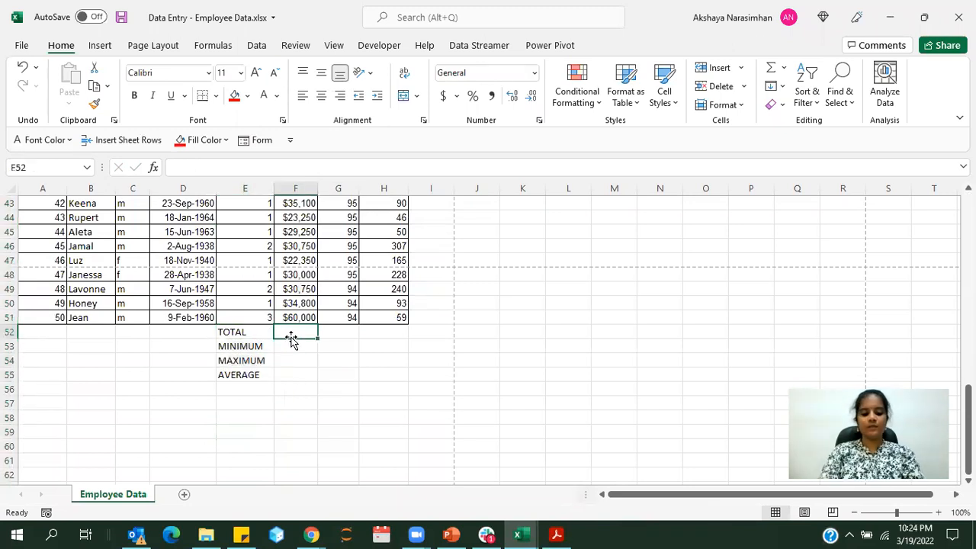
text(=sum()
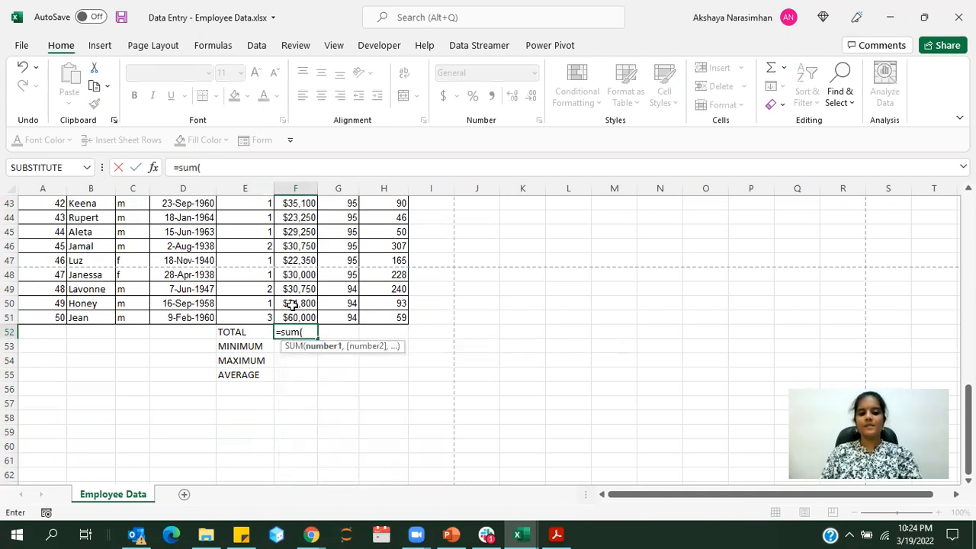
scroll(292, 305, up, 14)
drag(291, 217, 282, 418)
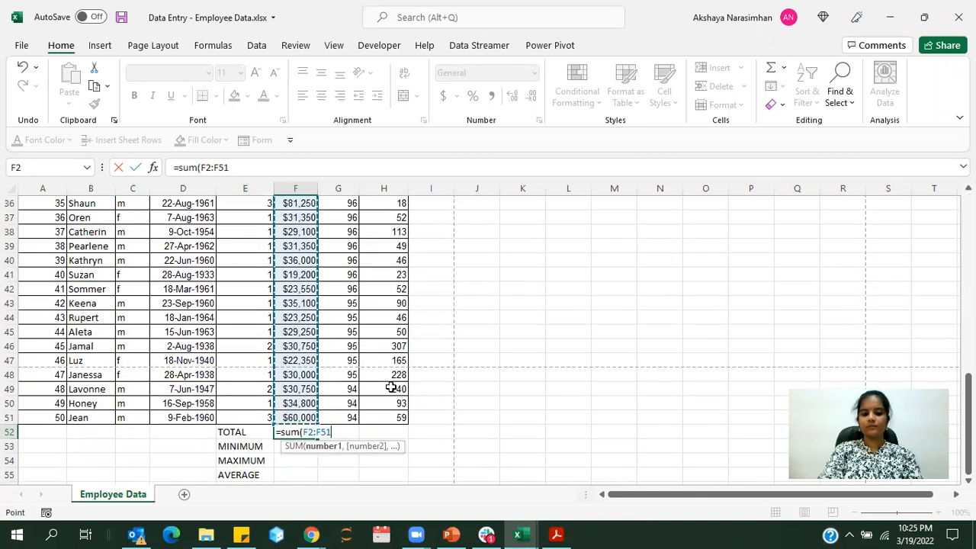
text())
key(Return)
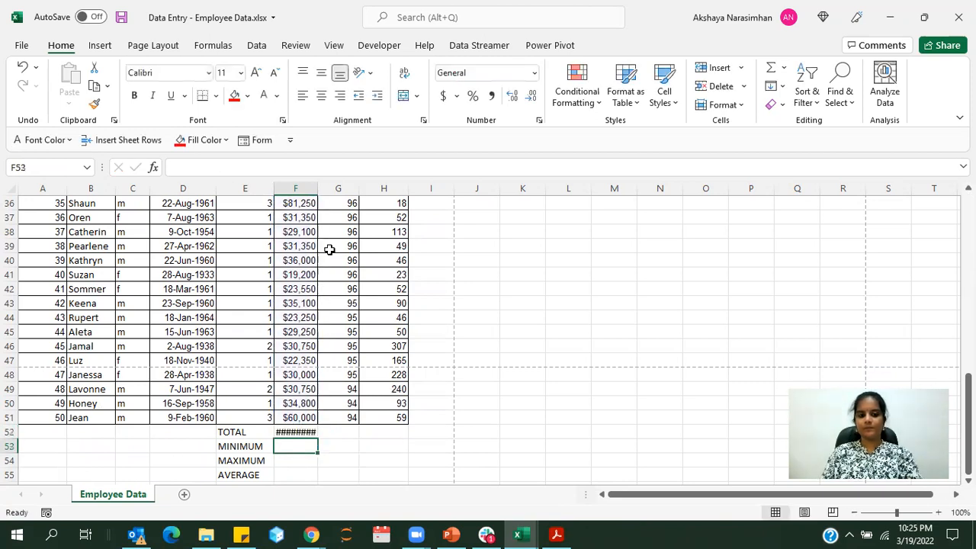
double_click(317, 184)
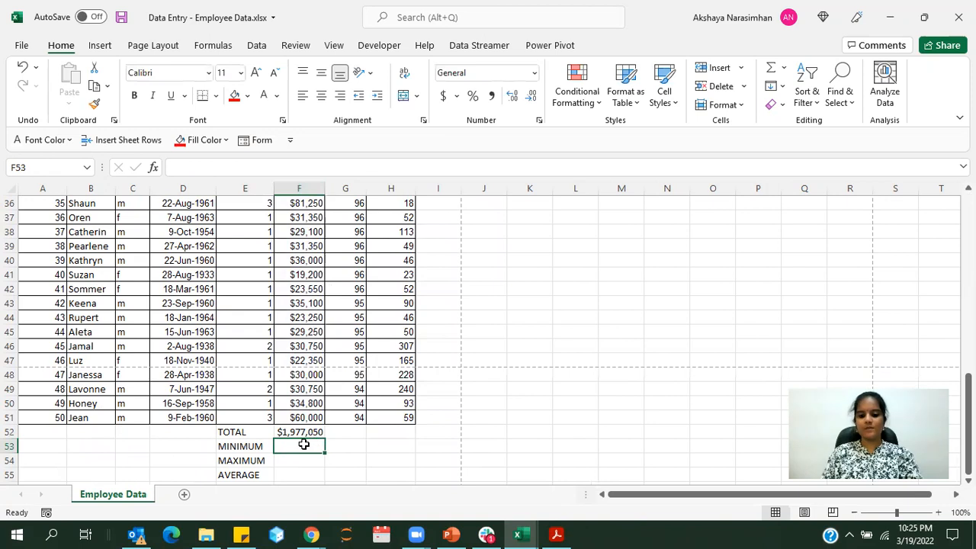
Calculate the lowest salary in cell F53 with MIN over F2:F51
text(=min()
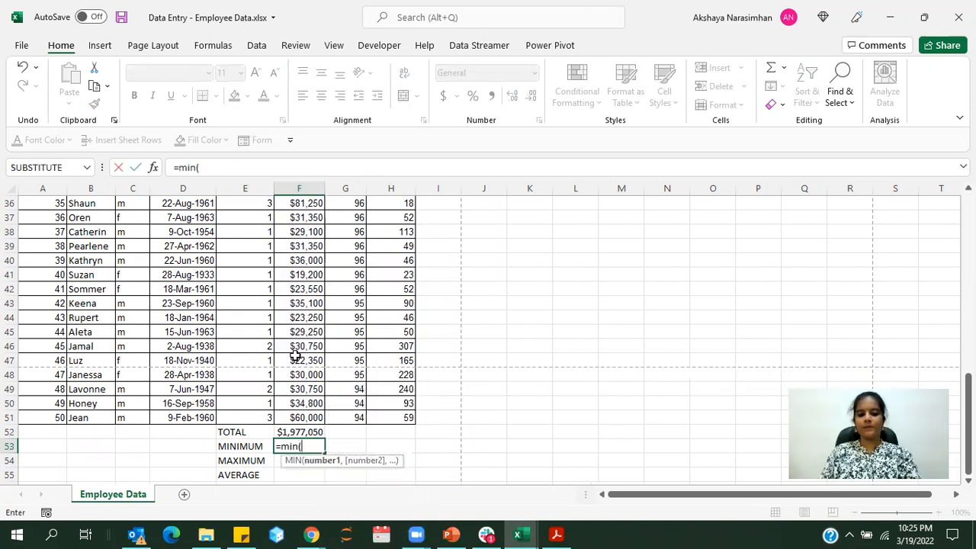
scroll(296, 356, up, 12)
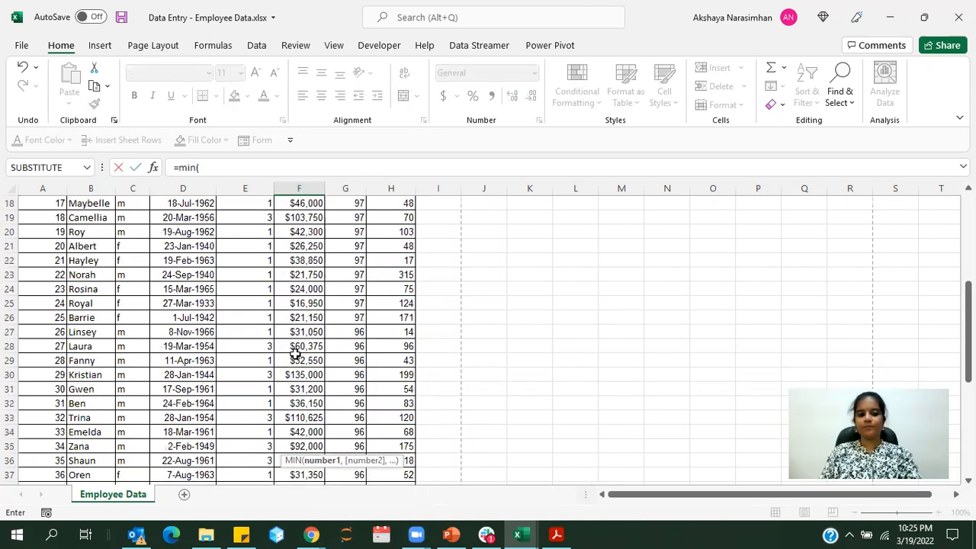
drag(300, 217, 297, 410)
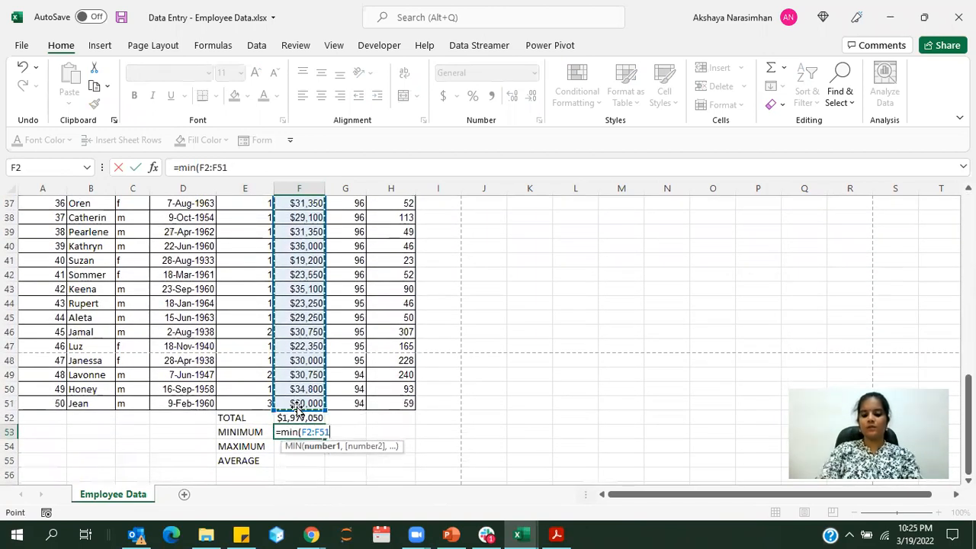
text())
key(Return)
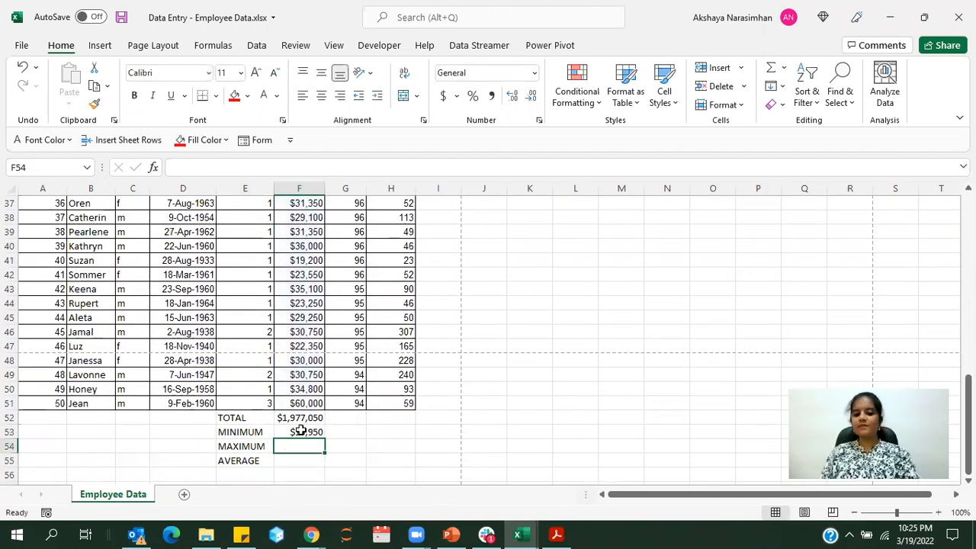
click(302, 431)
Calculate the highest salary in cell F54 with MAX over F2:F51
click(300, 448)
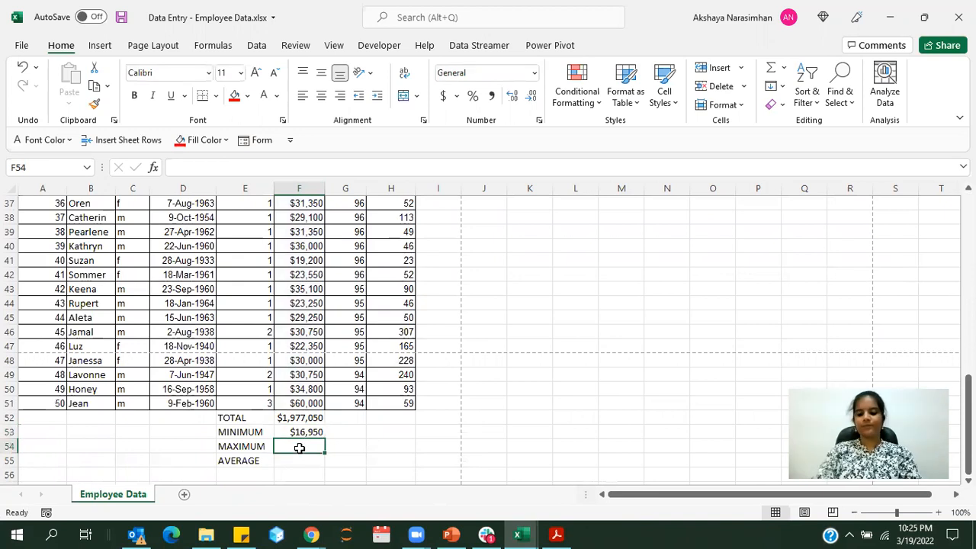
text(=max)
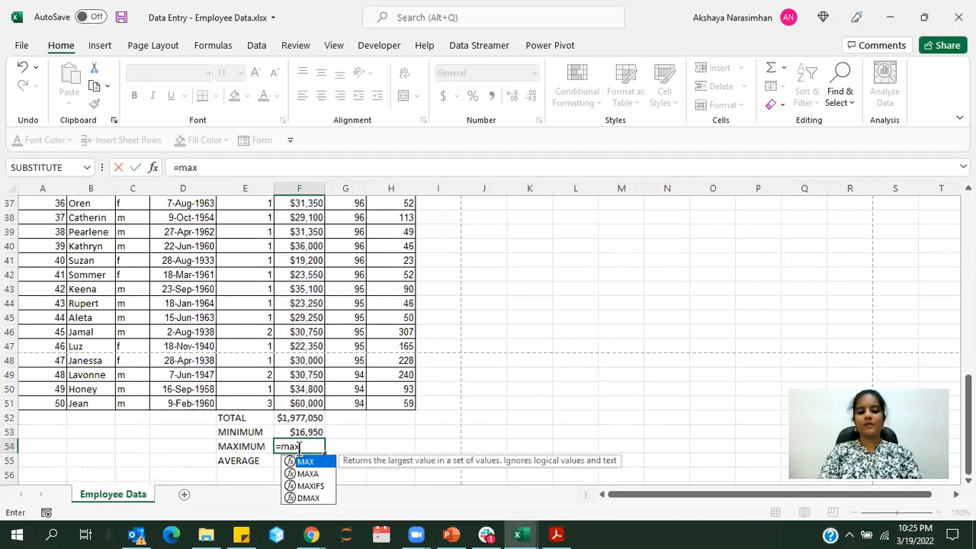
text(()
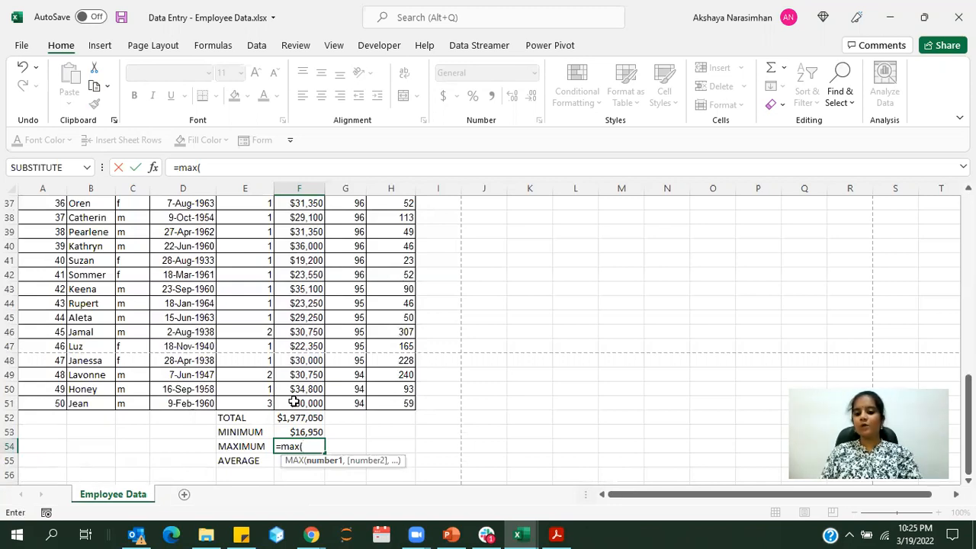
drag(293, 402, 292, 215)
text())
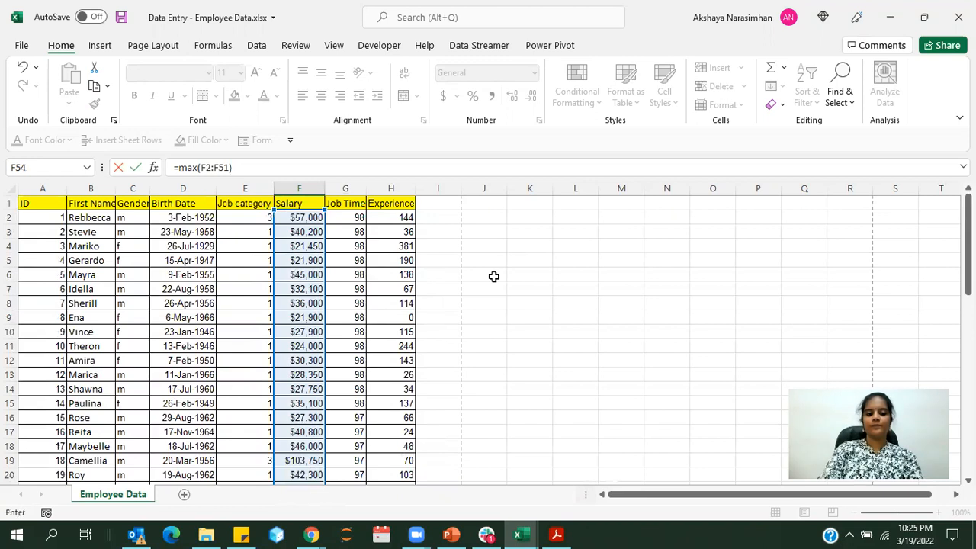
key(Return)
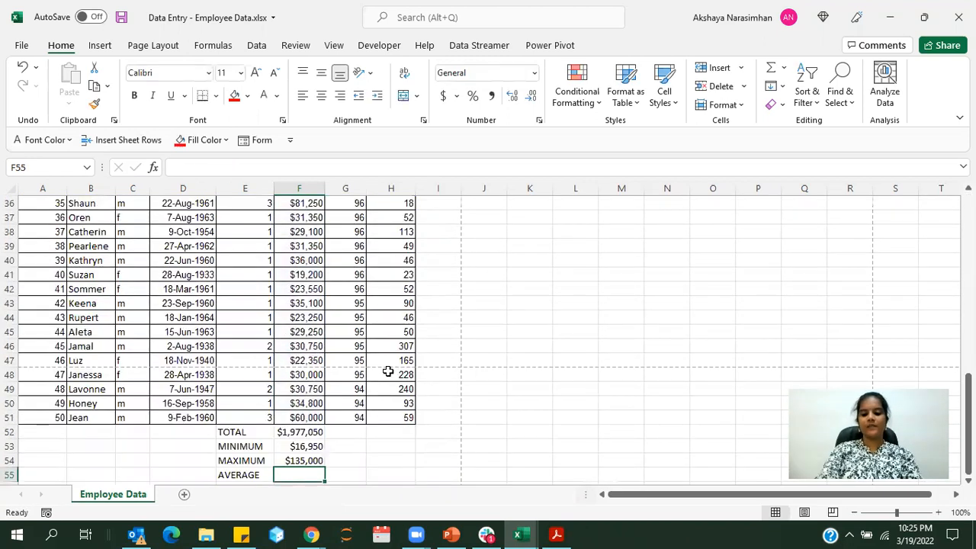
Calculate the average salary in cell F55 with AVERAGE over F2:F51
text(=a)
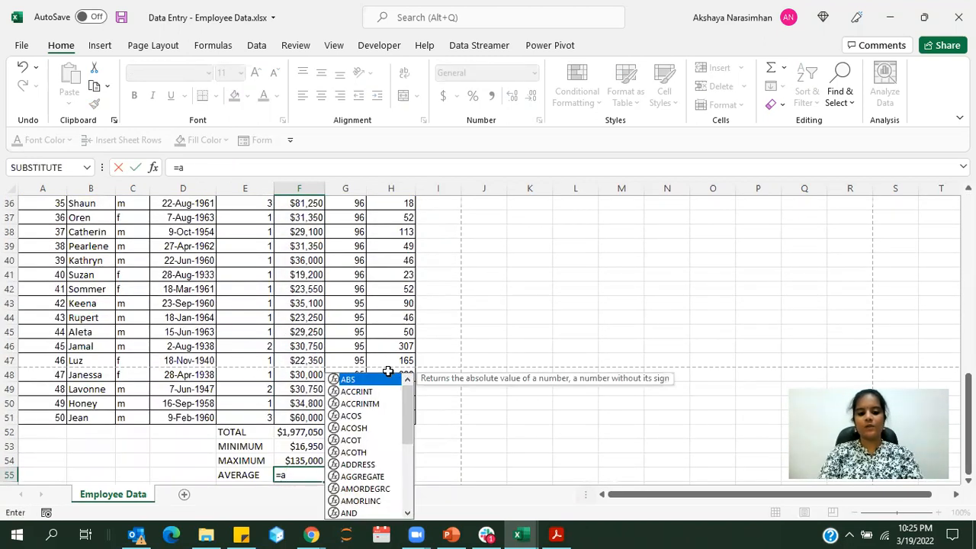
text(verage)
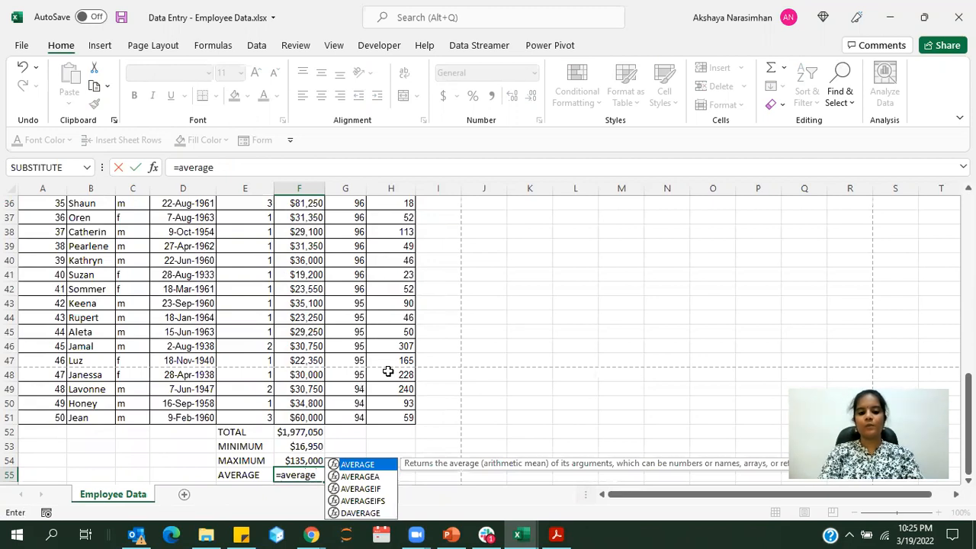
text(()
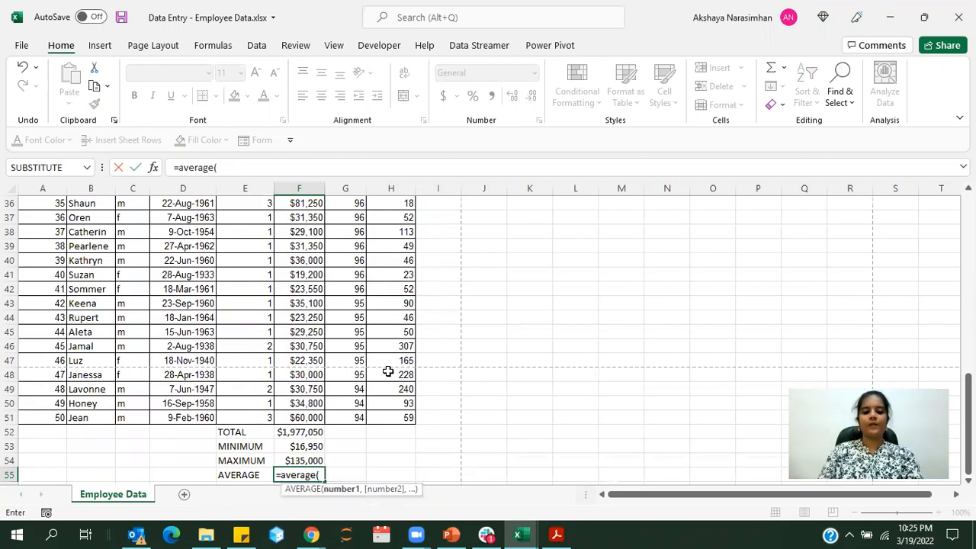
drag(304, 414, 295, 215)
text())
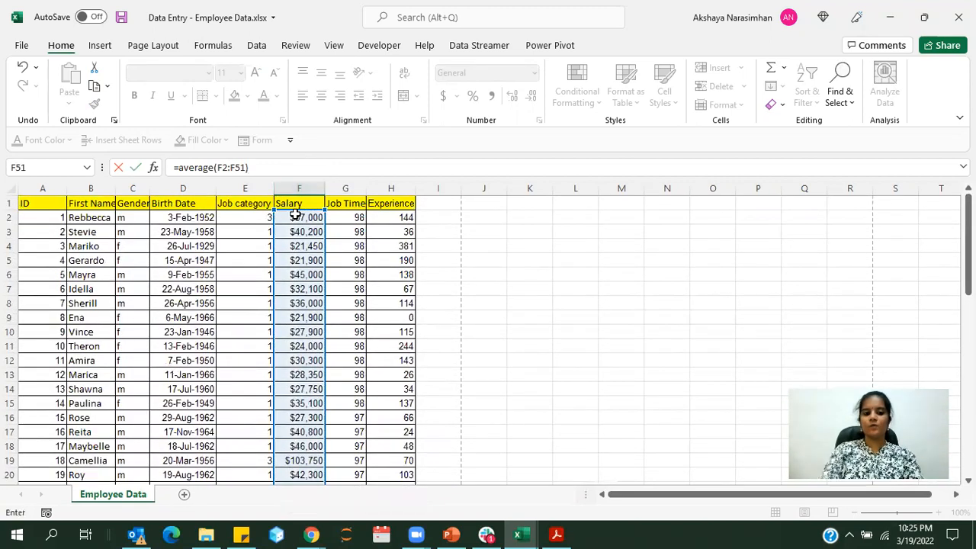
key(Return)
Fill the four summary formulas in F52:F55 across to the Job Time and Experience columns, G and H
click(343, 424)
click(314, 415)
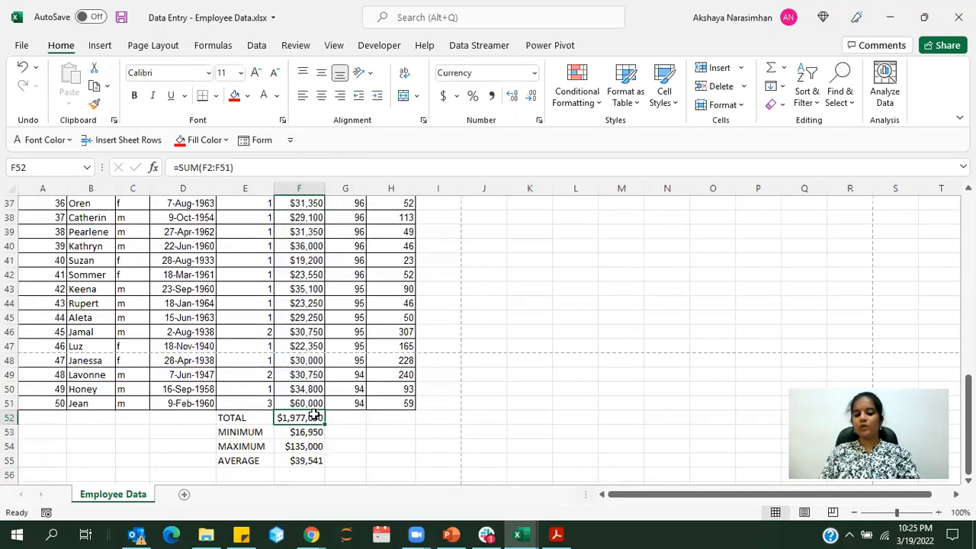
drag(324, 425, 409, 425)
click(309, 433)
drag(326, 440, 409, 449)
click(316, 446)
click(314, 461)
drag(326, 466, 414, 460)
click(506, 423)
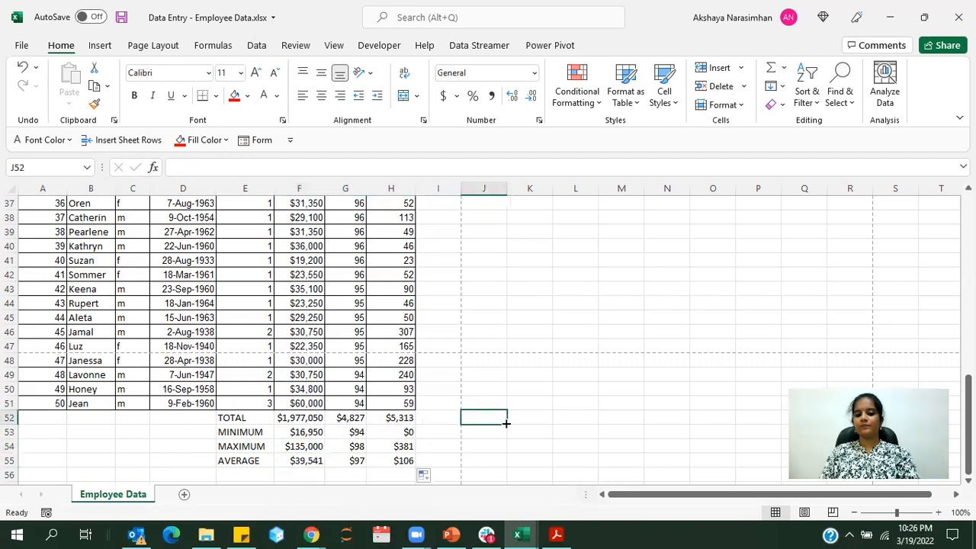
Check the Job Time total's formula and the Job Time and Experience column headings
click(356, 422)
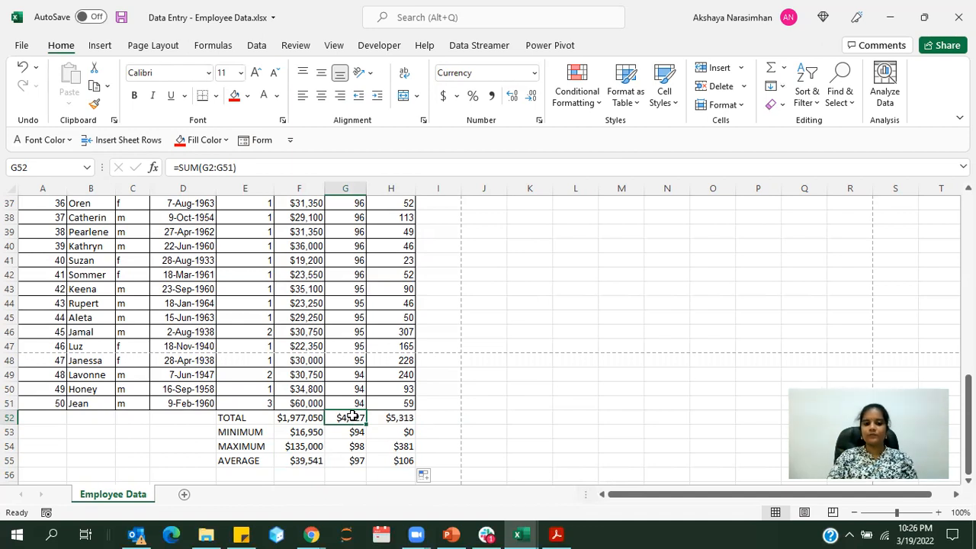
scroll(356, 408, up, 12)
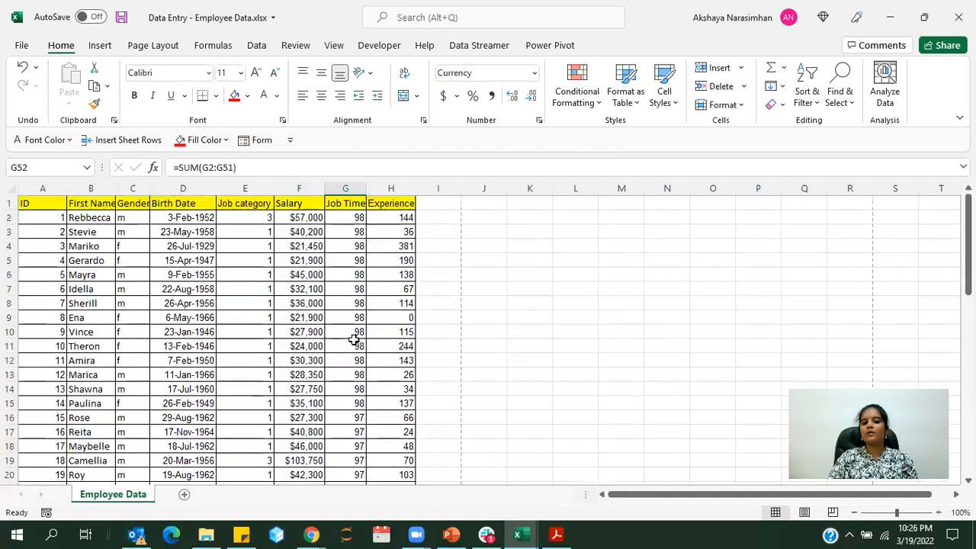
click(339, 201)
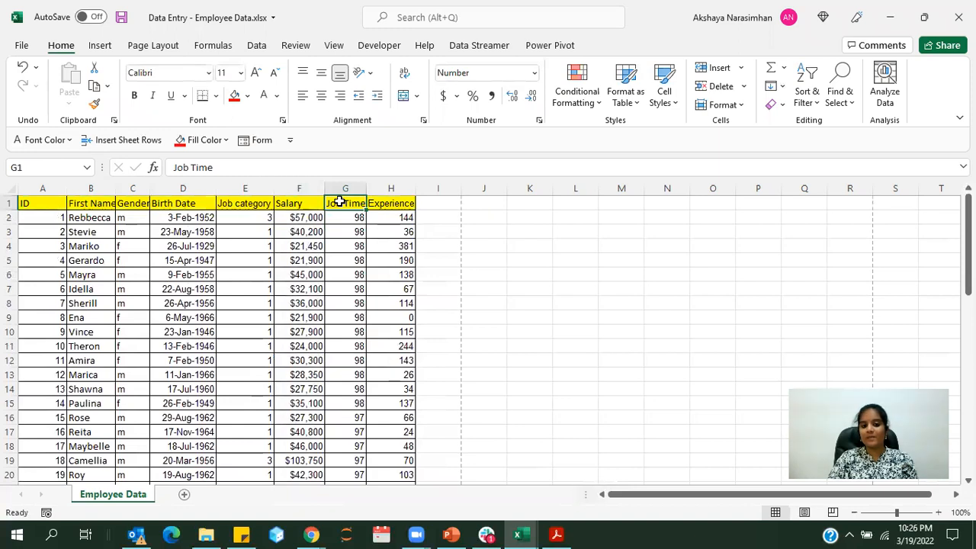
click(388, 207)
drag(357, 207, 379, 203)
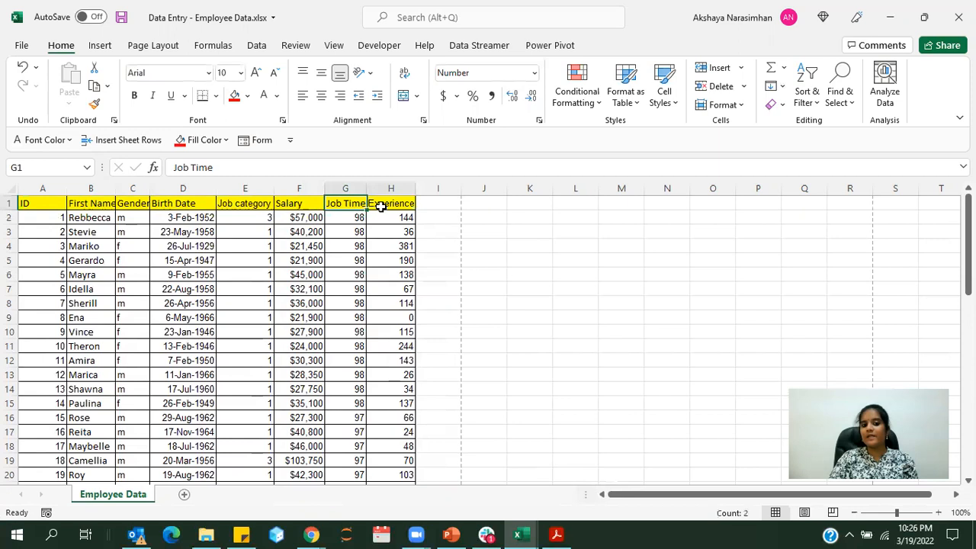
Apply the General number format to the Job Time and Experience summary results in G52:H55
click(371, 257)
scroll(371, 257, down, 4)
scroll(371, 257, down, 9)
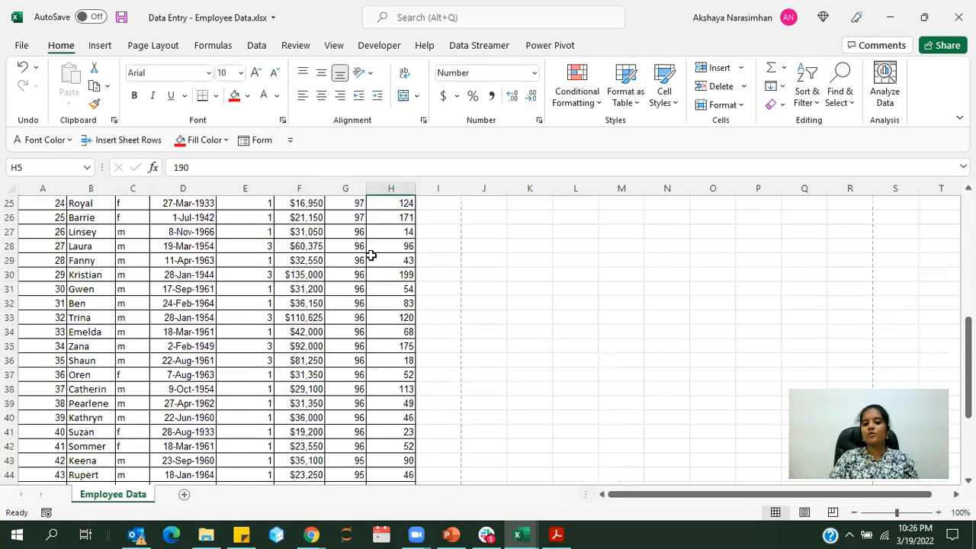
drag(351, 375, 390, 419)
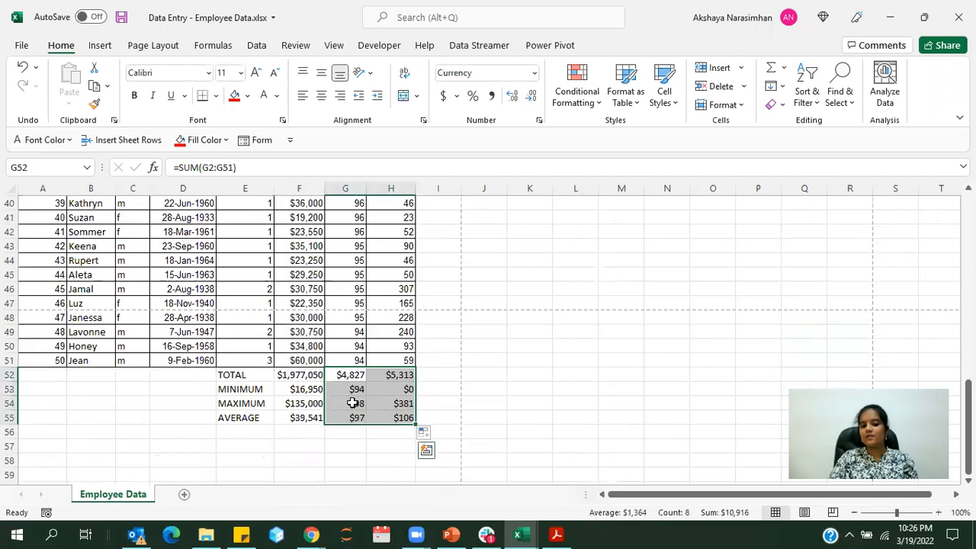
click(536, 74)
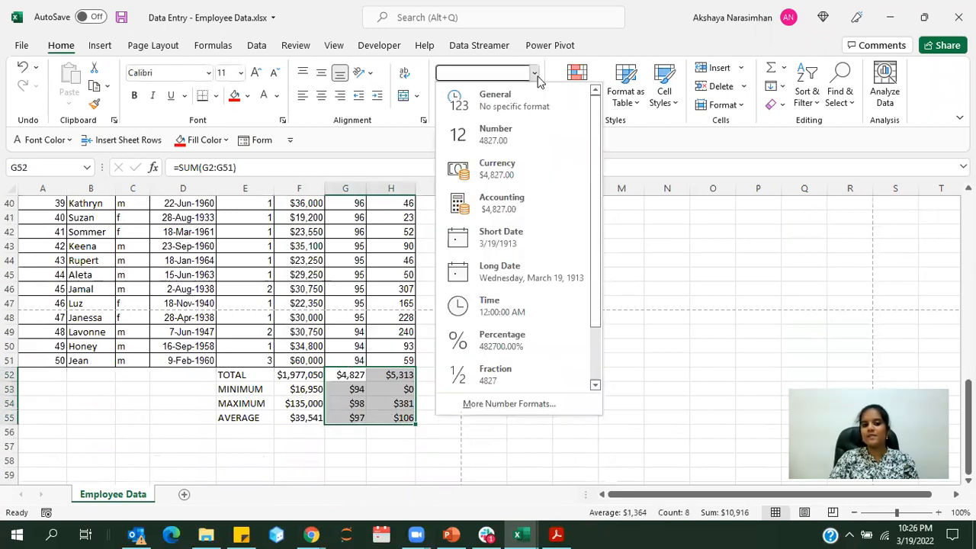
click(491, 101)
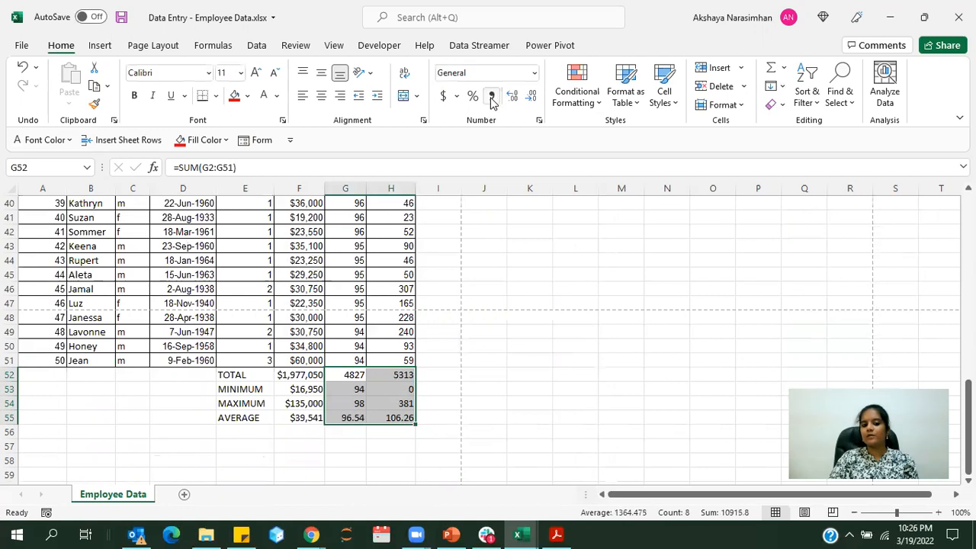
click(533, 76)
drag(346, 375, 402, 418)
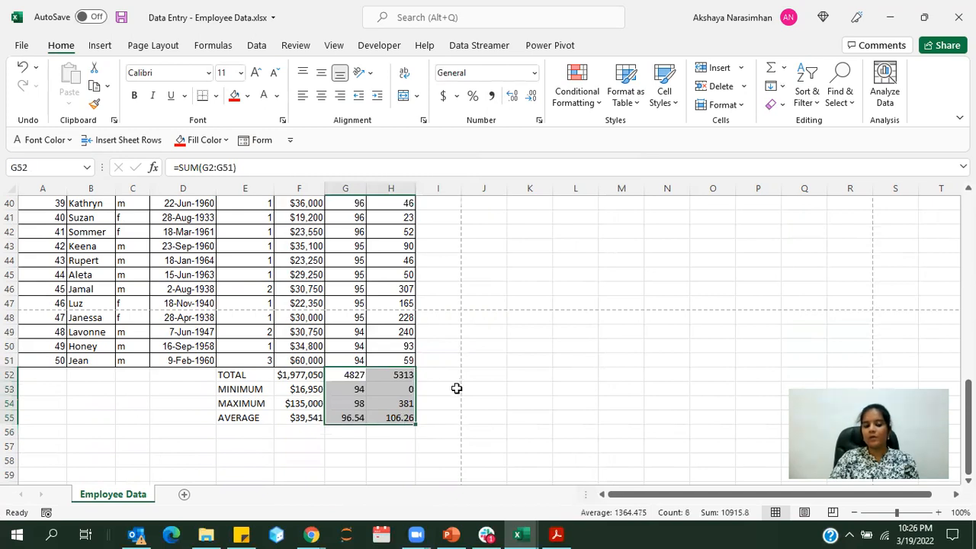
click(455, 389)
click(503, 389)
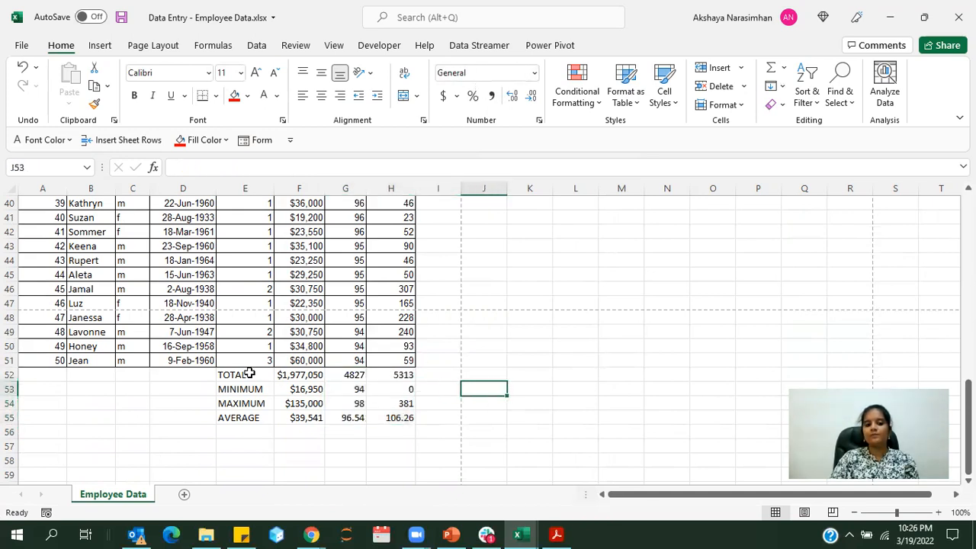
Shade the whole summary block E52:H55, labels included, with the medium gold theme colour from the third tint row
drag(243, 372, 402, 420)
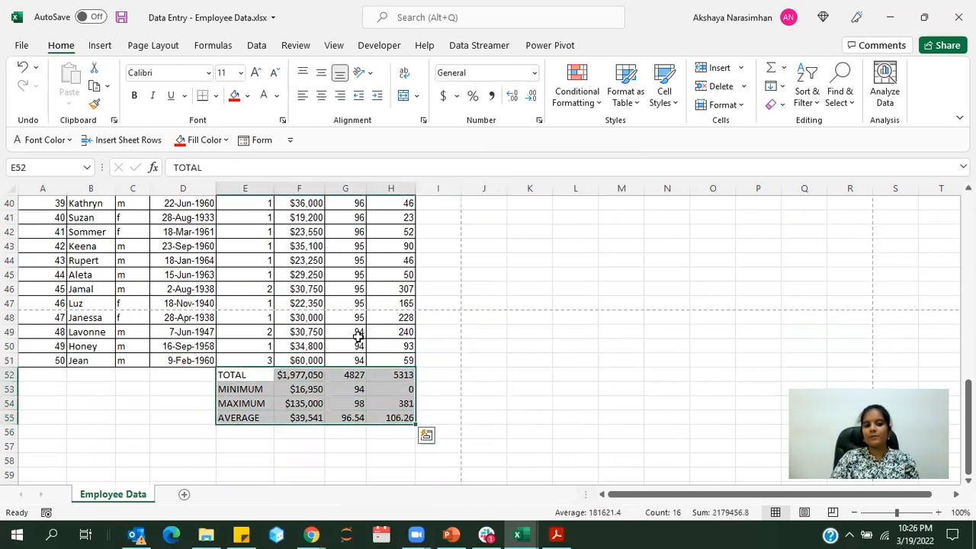
click(248, 96)
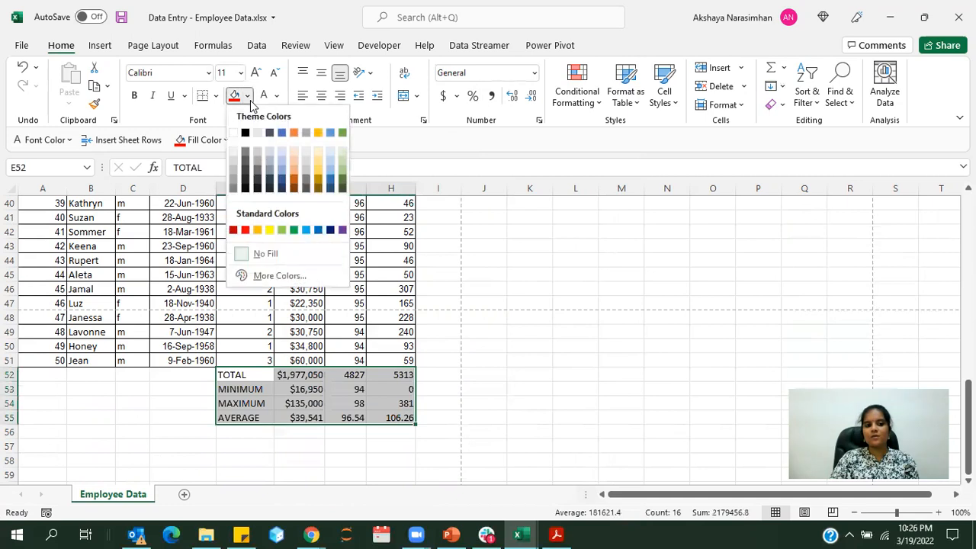
click(317, 170)
click(484, 345)
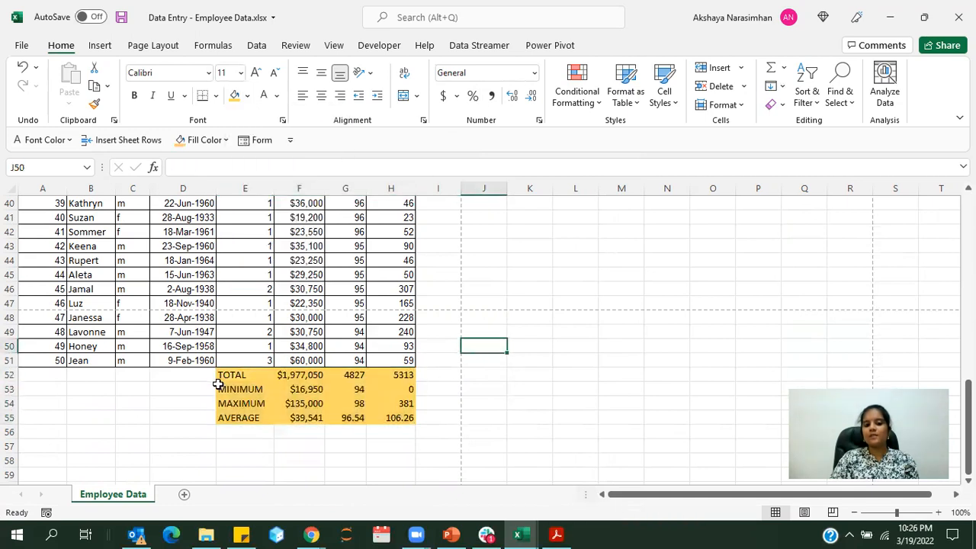
click(356, 404)
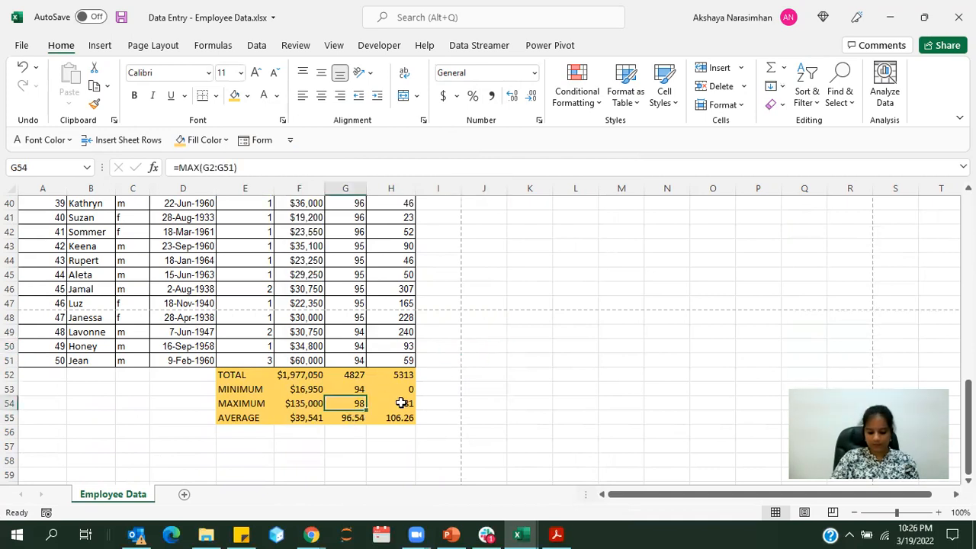
Add filters to the header row of the employee table, from ID to Experience
scroll(404, 400, up, 13)
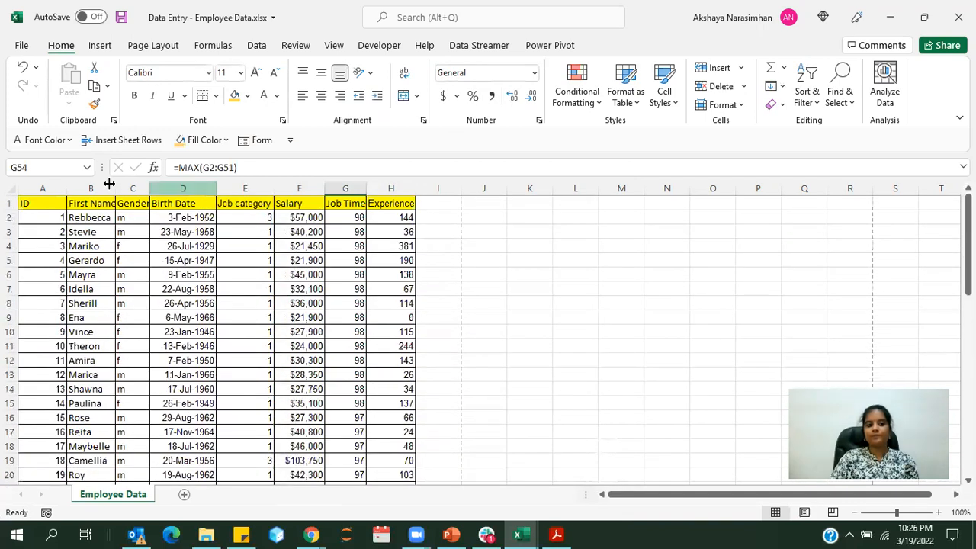
click(40, 201)
click(257, 45)
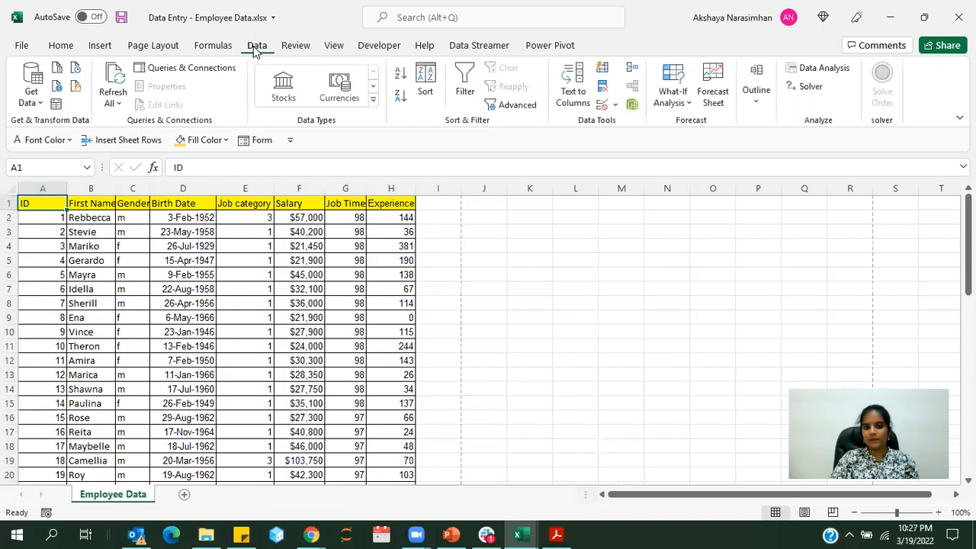
click(465, 90)
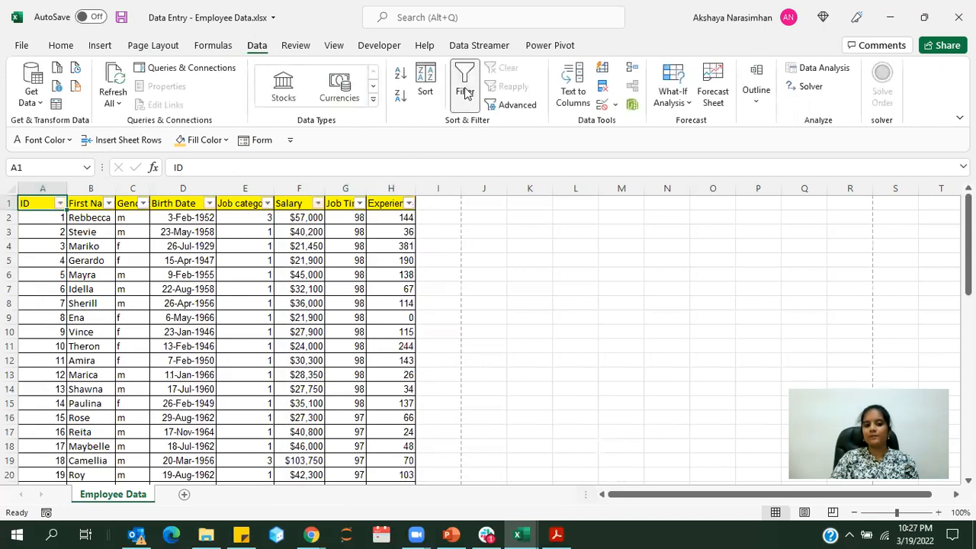
click(510, 285)
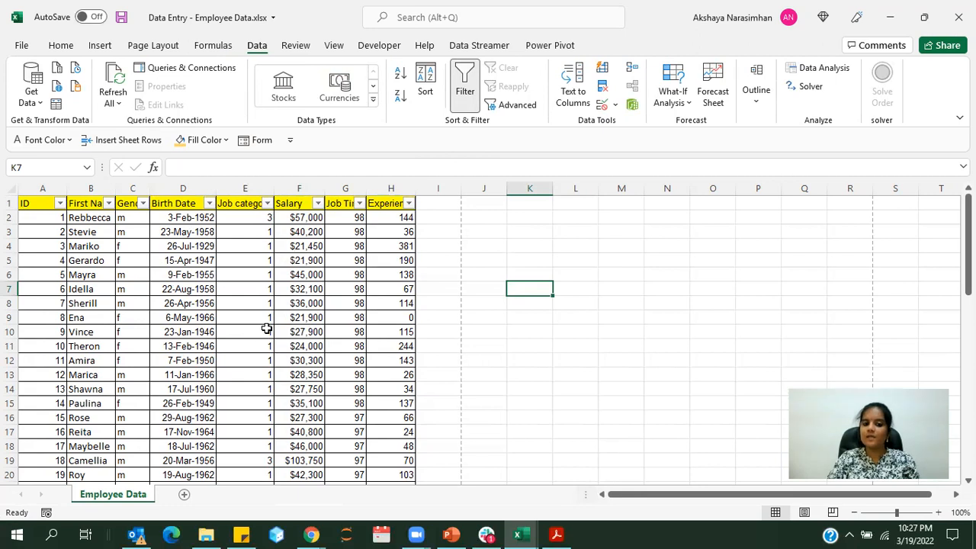
scroll(267, 327, down, 10)
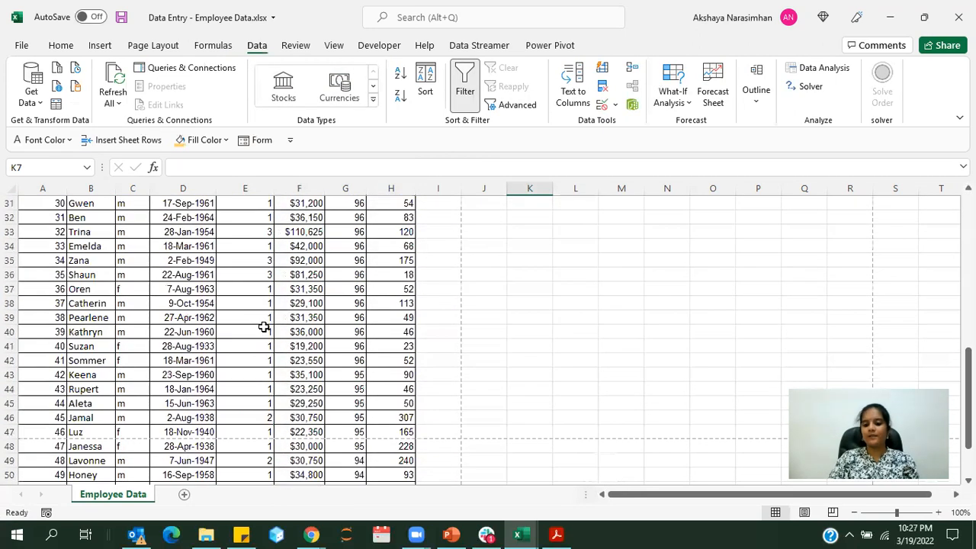
scroll(263, 328, down, 2)
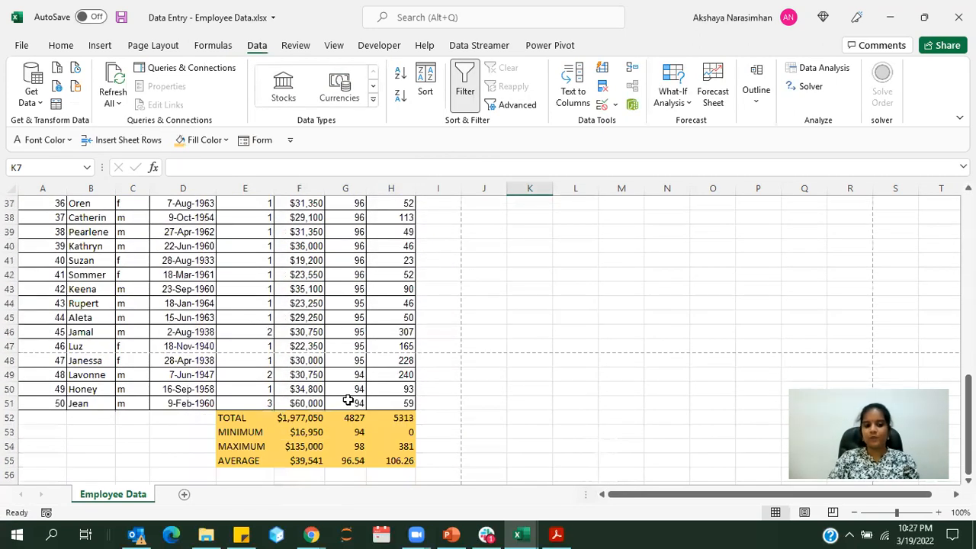
scroll(348, 396, up, 11)
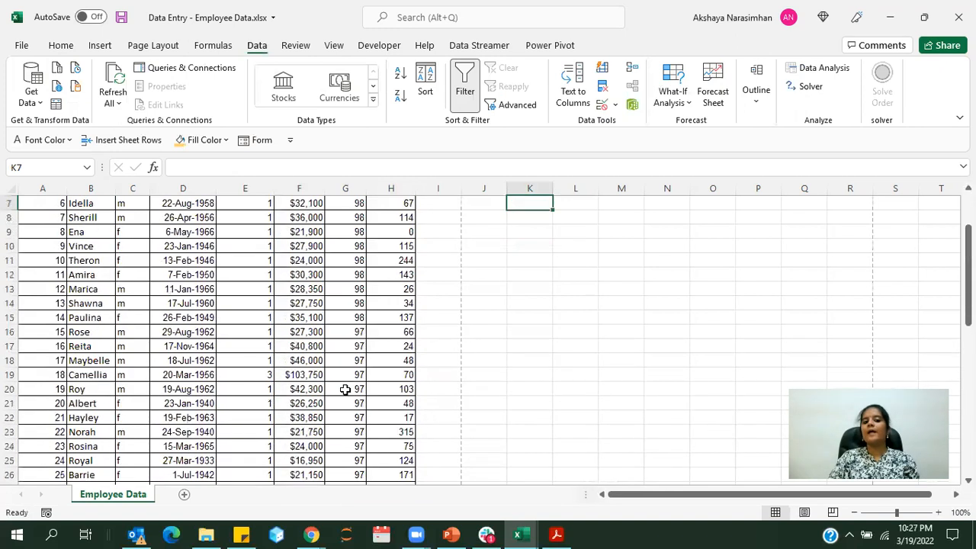
scroll(339, 392, up, 1)
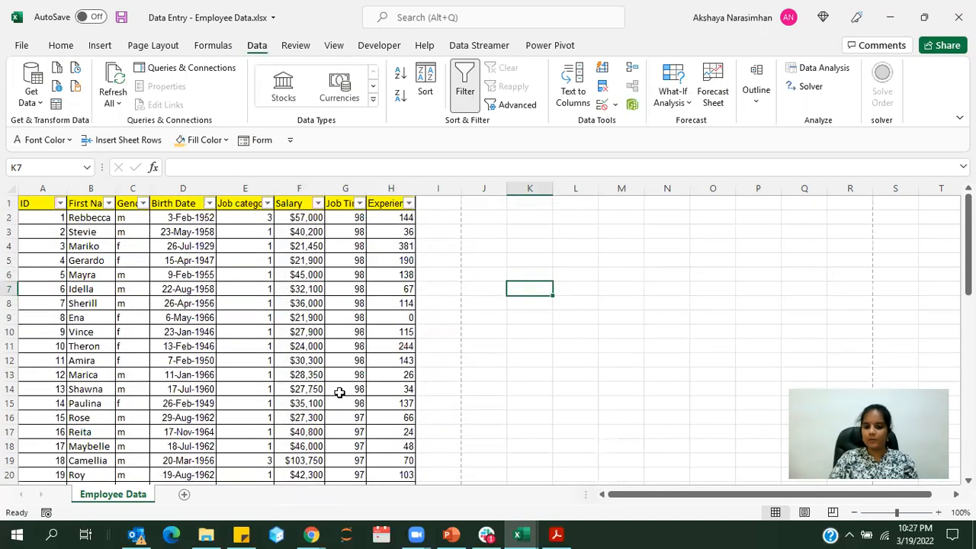
Save a copy of the workbook on the Desktop as an Excel Workbook, named with the author's first name followed by "_Assignment 3"
click(21, 46)
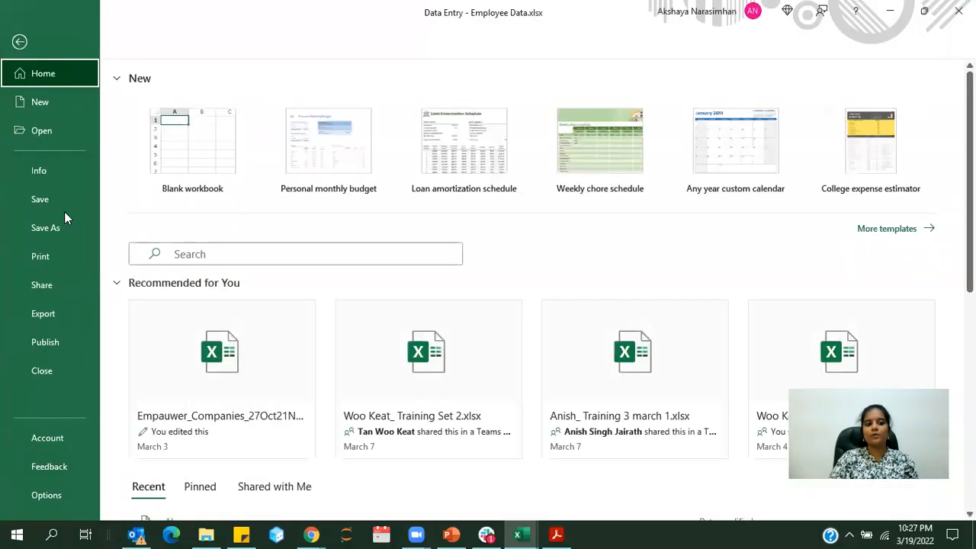
click(62, 220)
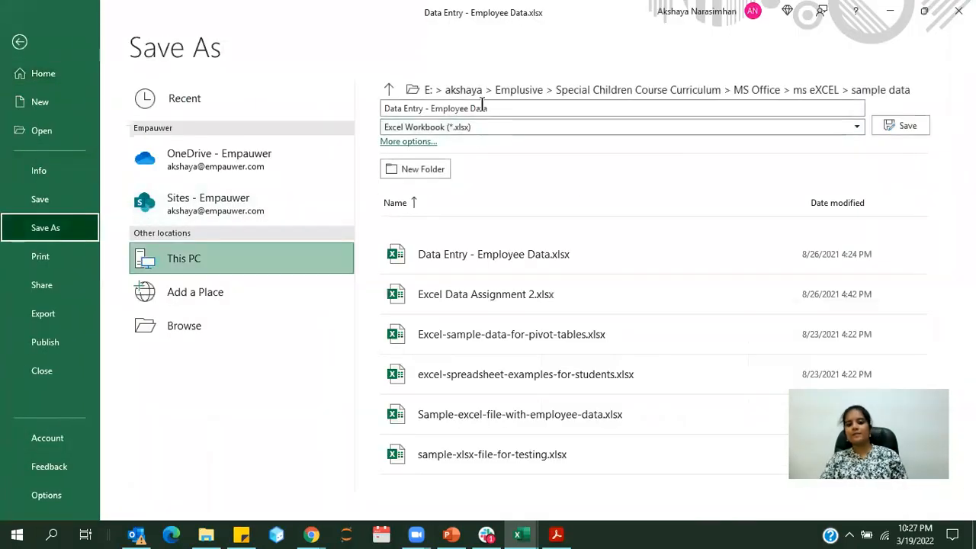
click(491, 93)
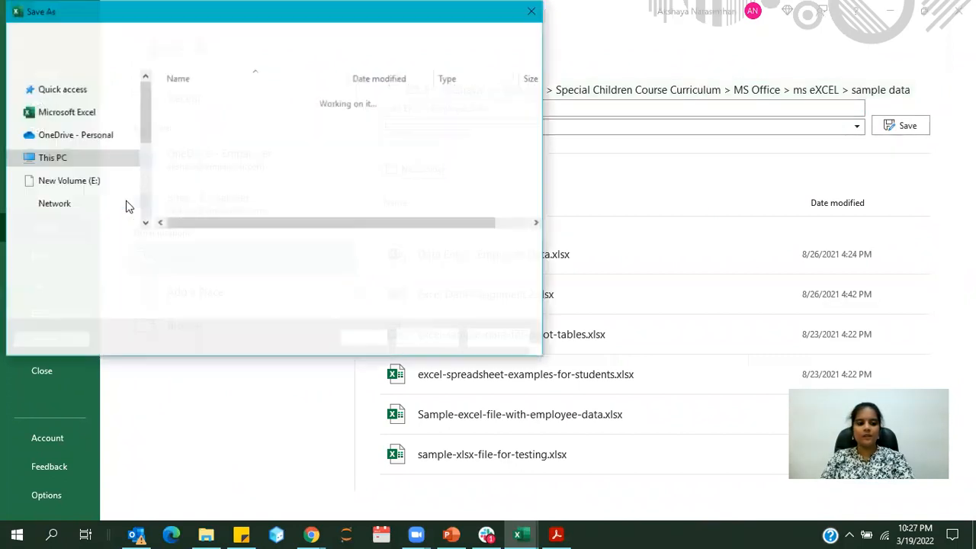
scroll(103, 177, up, 2)
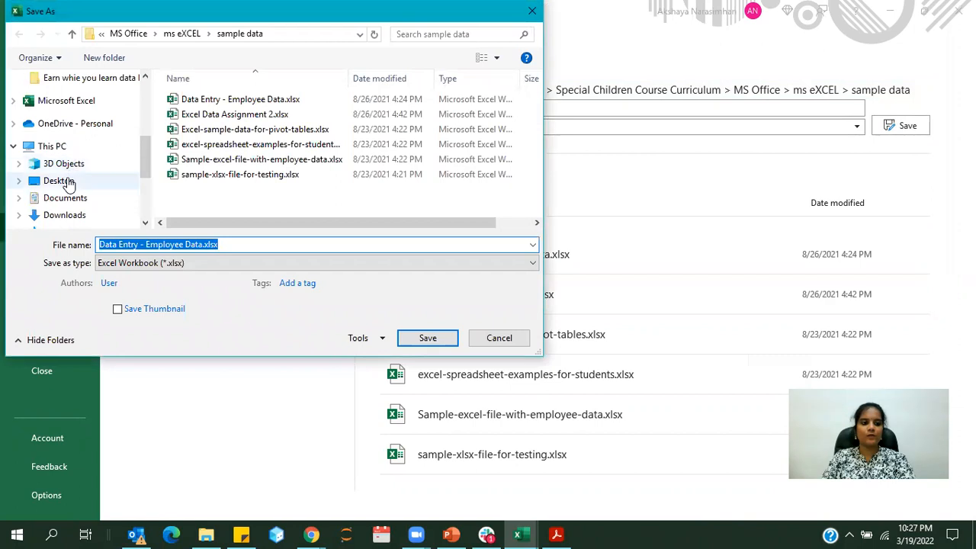
click(82, 180)
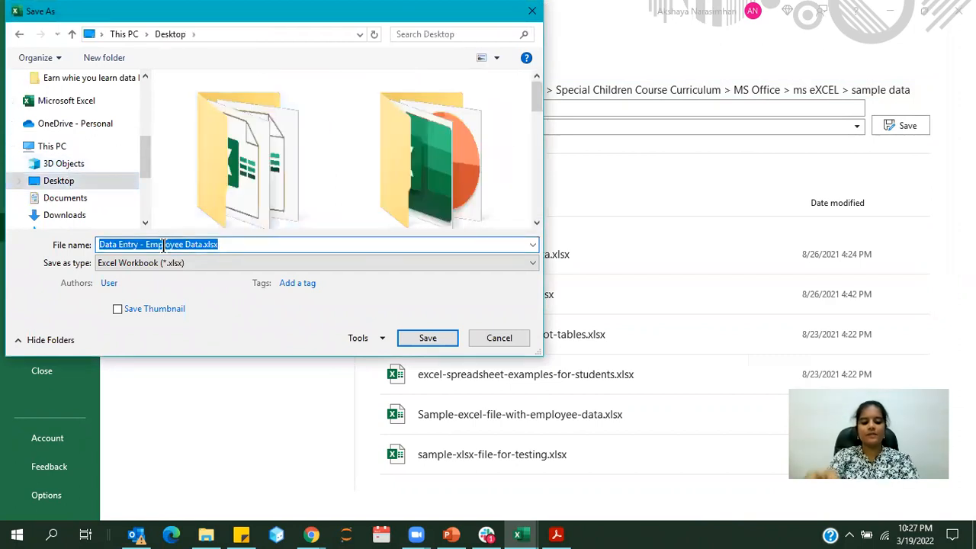
text(Akshaya_Assignment 3)
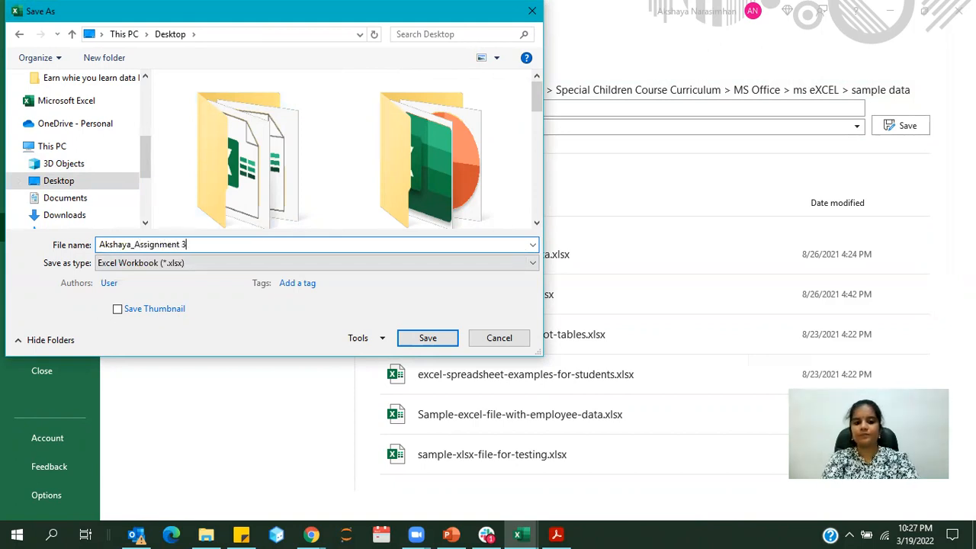
key(Return)
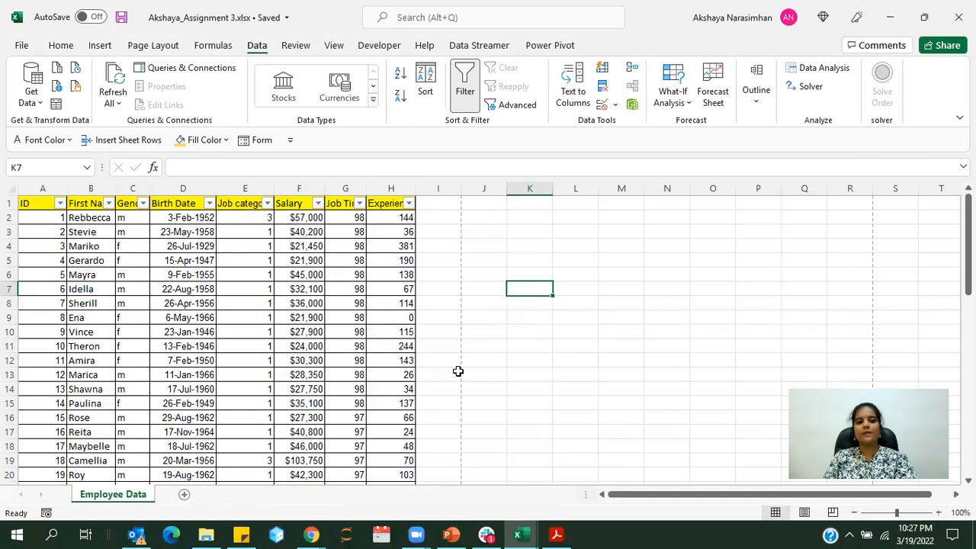
click(485, 255)
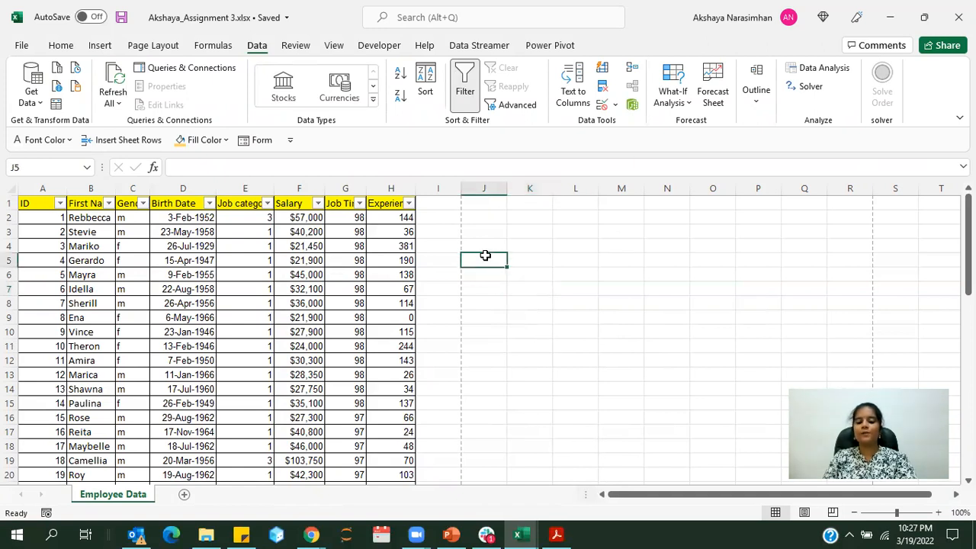